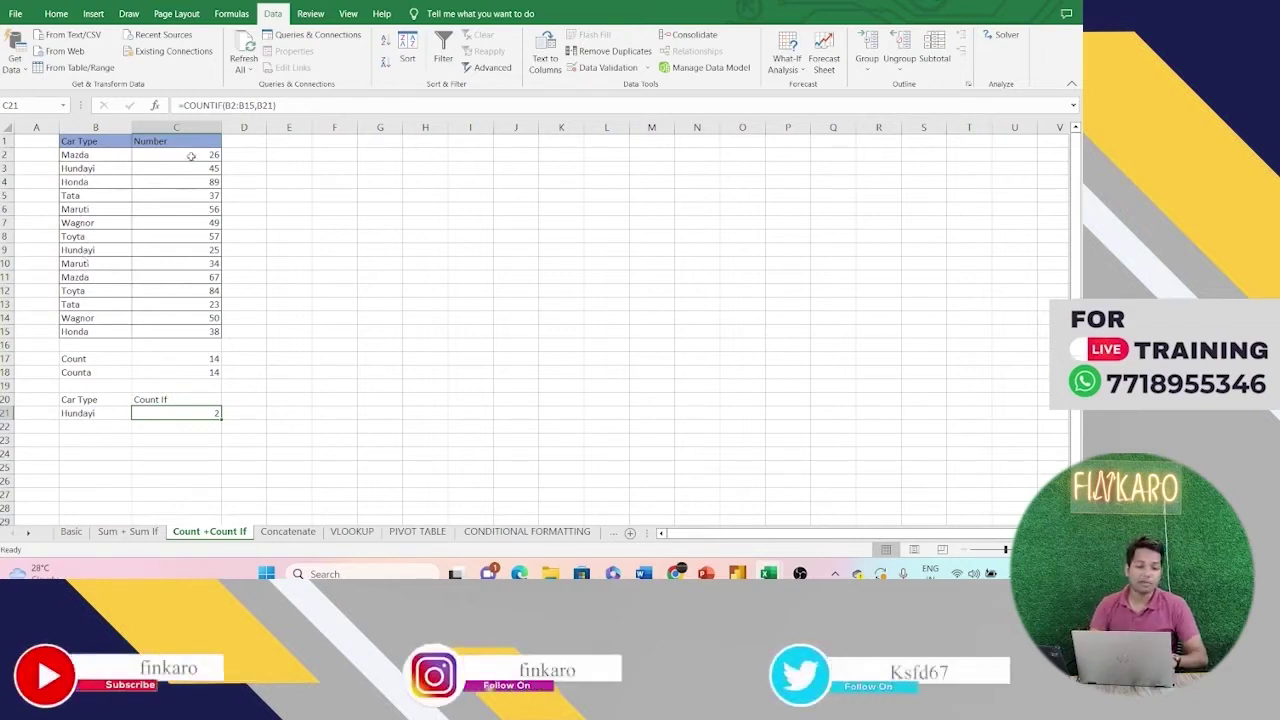
Step: Enter a COUNT formula in C17 that counts the Number values in C2:C15
{"action": "left_click_drag", "start_coordinate": [95, 155], "coordinate": [97, 325]}
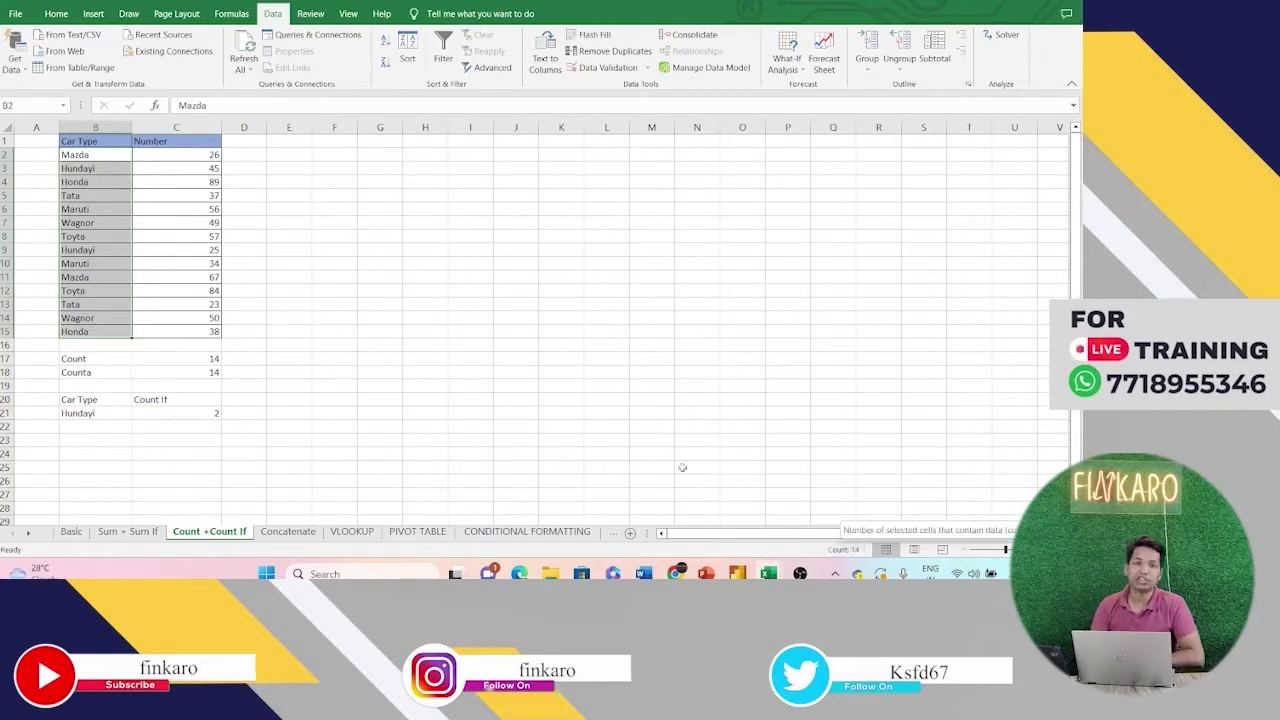
{"action": "left_click", "coordinate": [185, 357]}
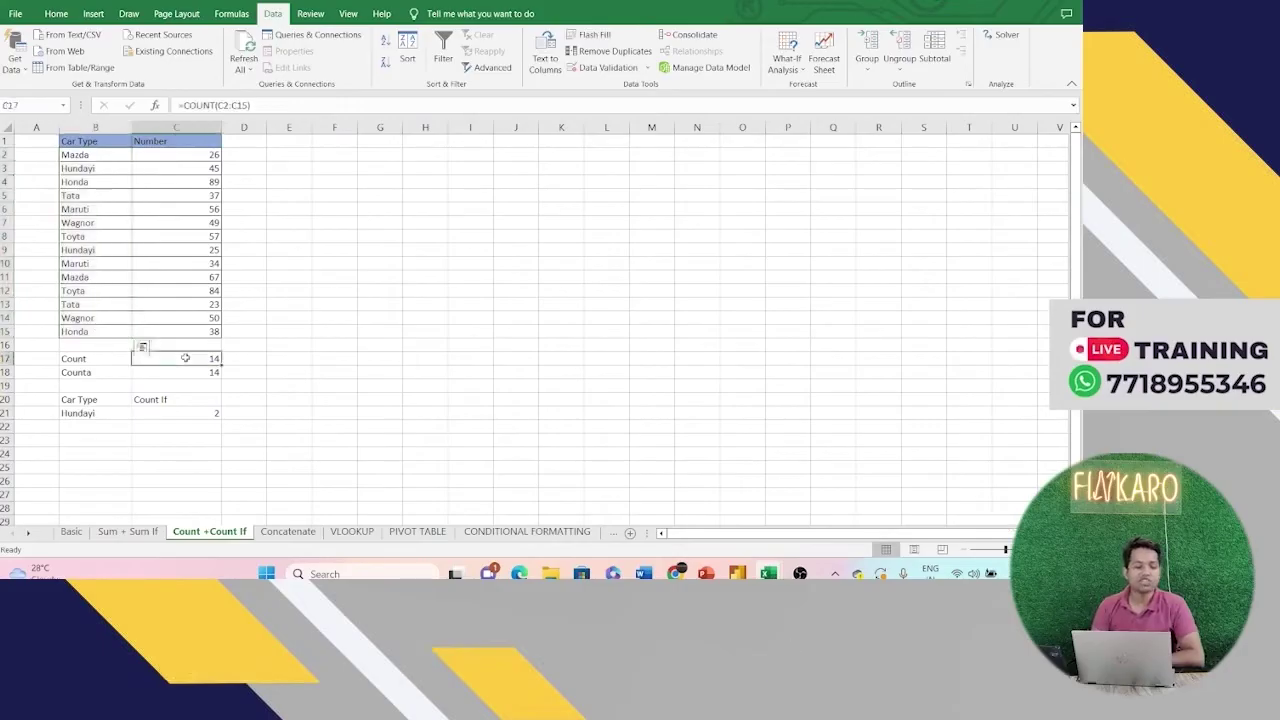
{"action": "type", "text": "=count"}
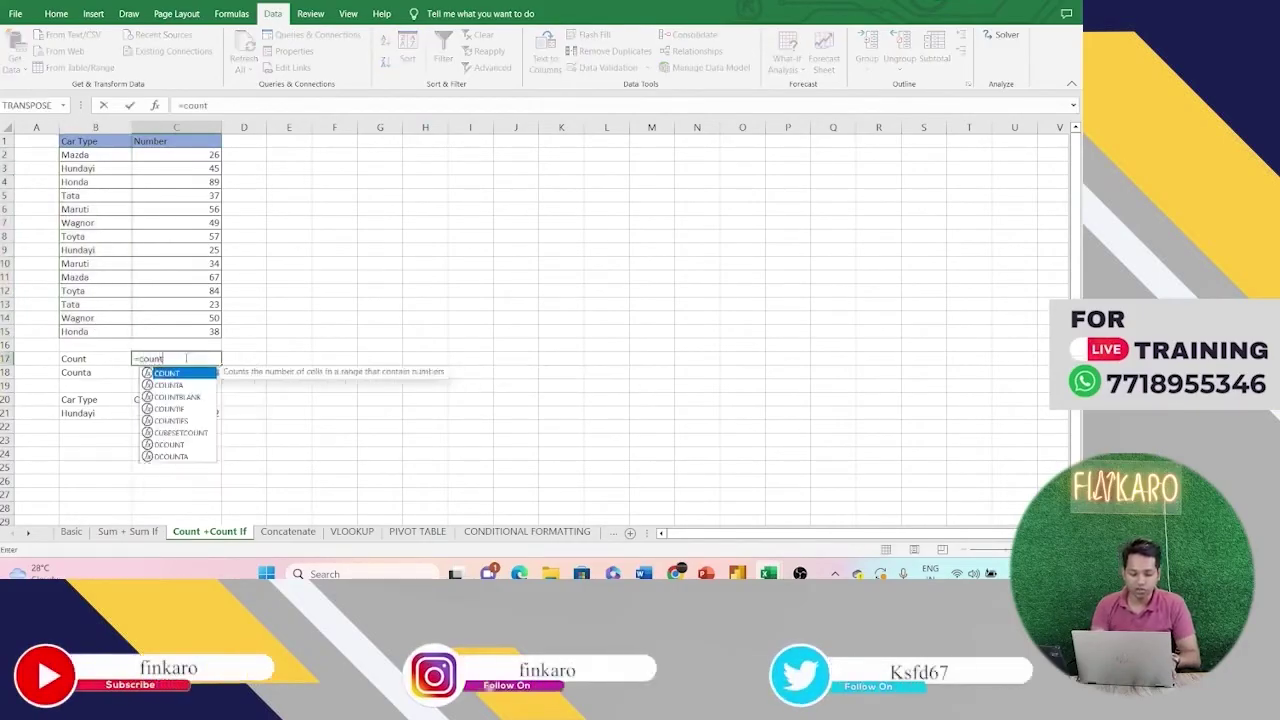
{"action": "double_click", "coordinate": [194, 375]}
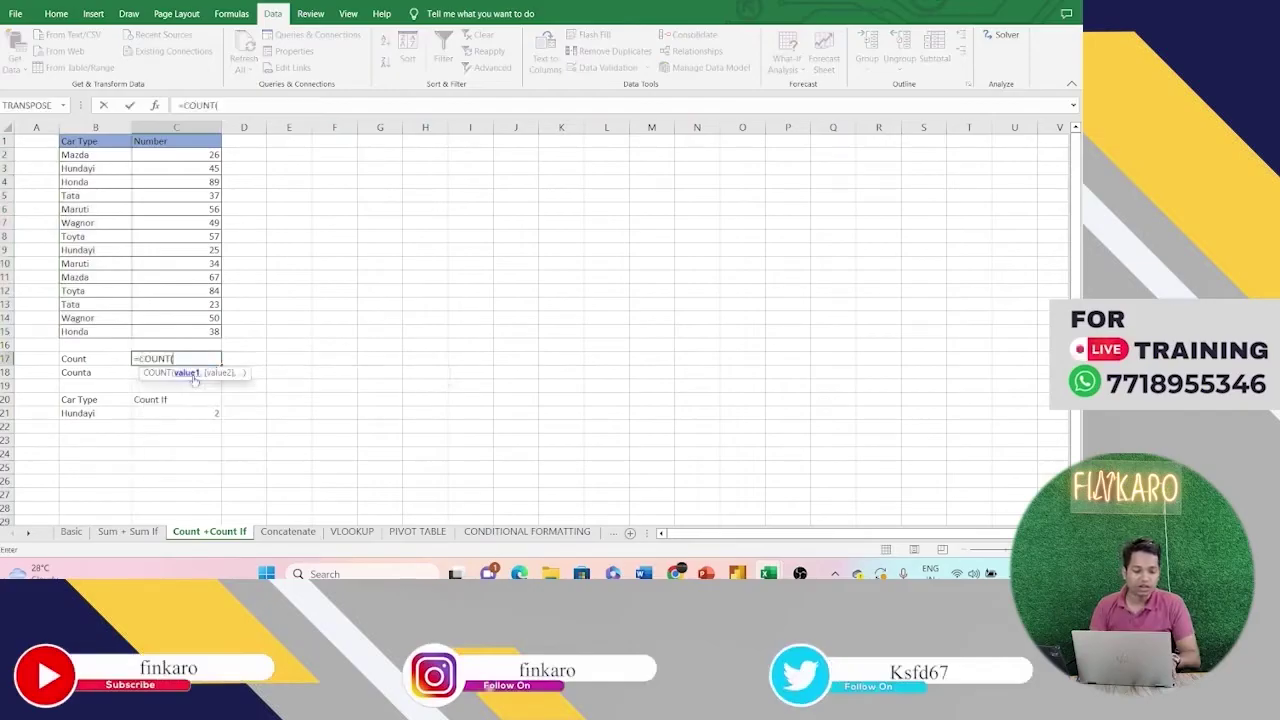
{"action": "left_click_drag", "start_coordinate": [190, 150], "coordinate": [172, 323]}
{"action": "type", "text": ")"}
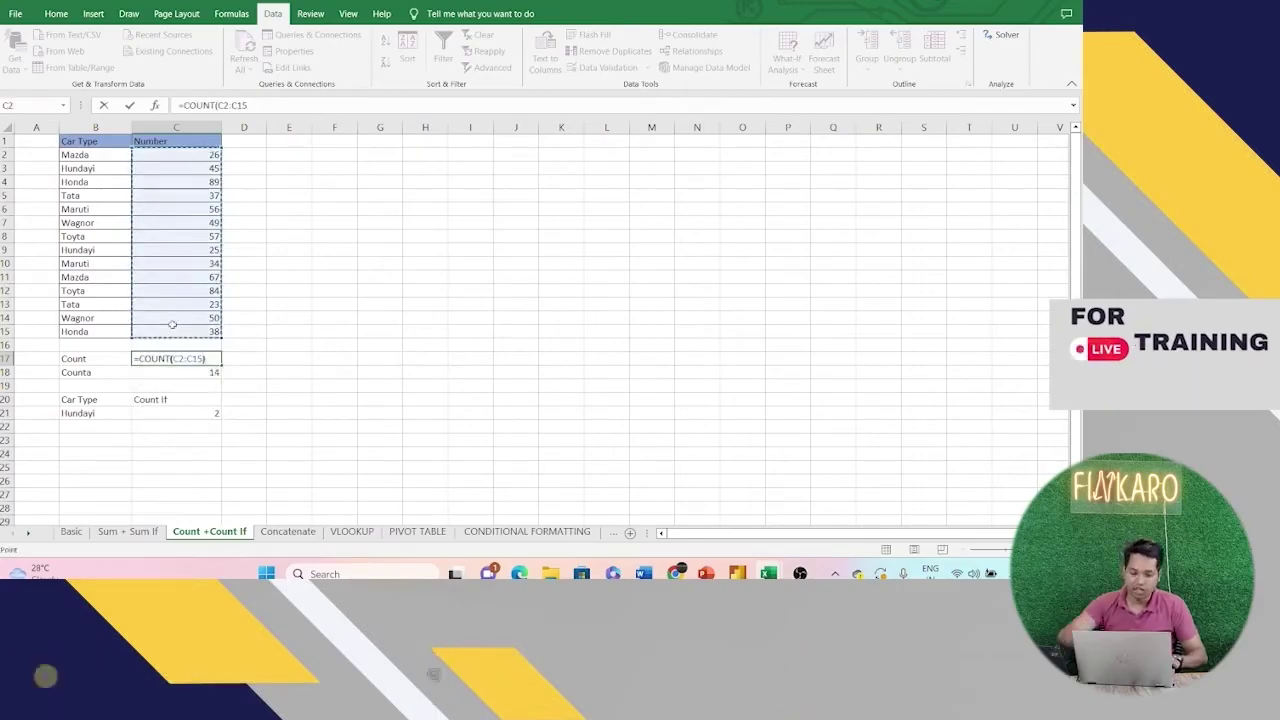
{"action": "key", "text": "Return"}
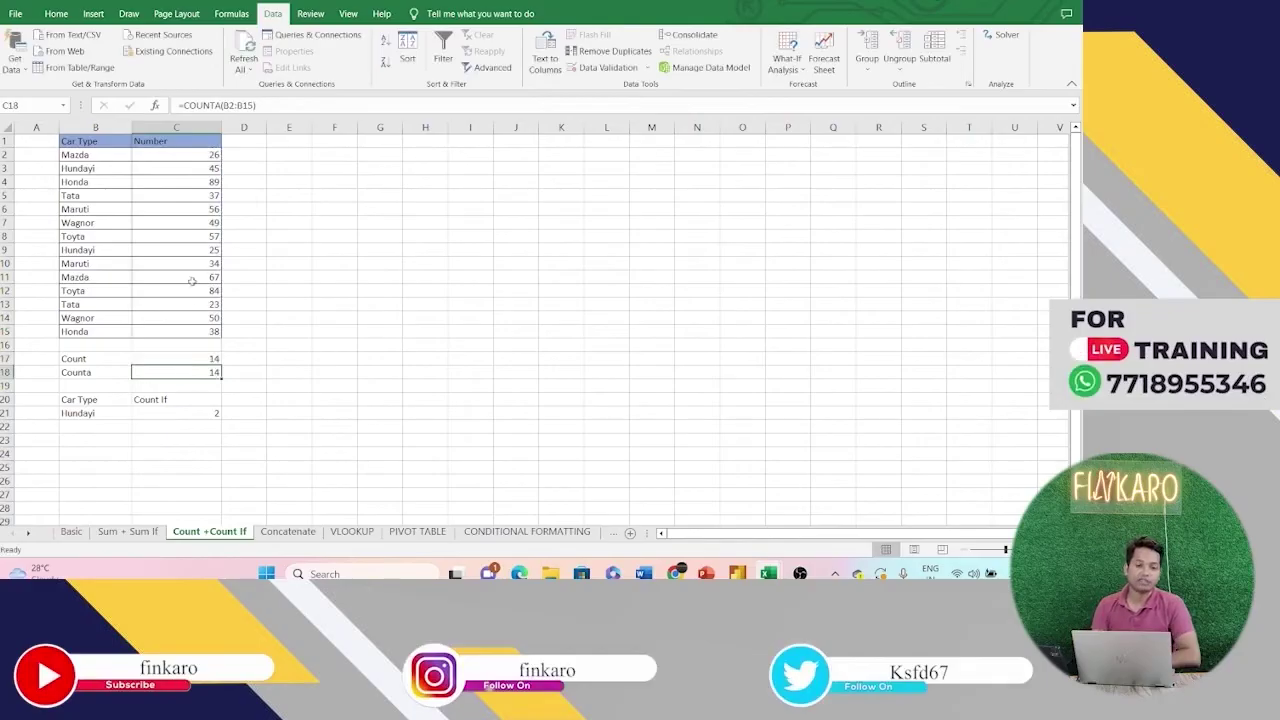
Step: Replace the formula in C17 with a COUNT of the car types in B2:B15
{"action": "left_click", "coordinate": [176, 359]}
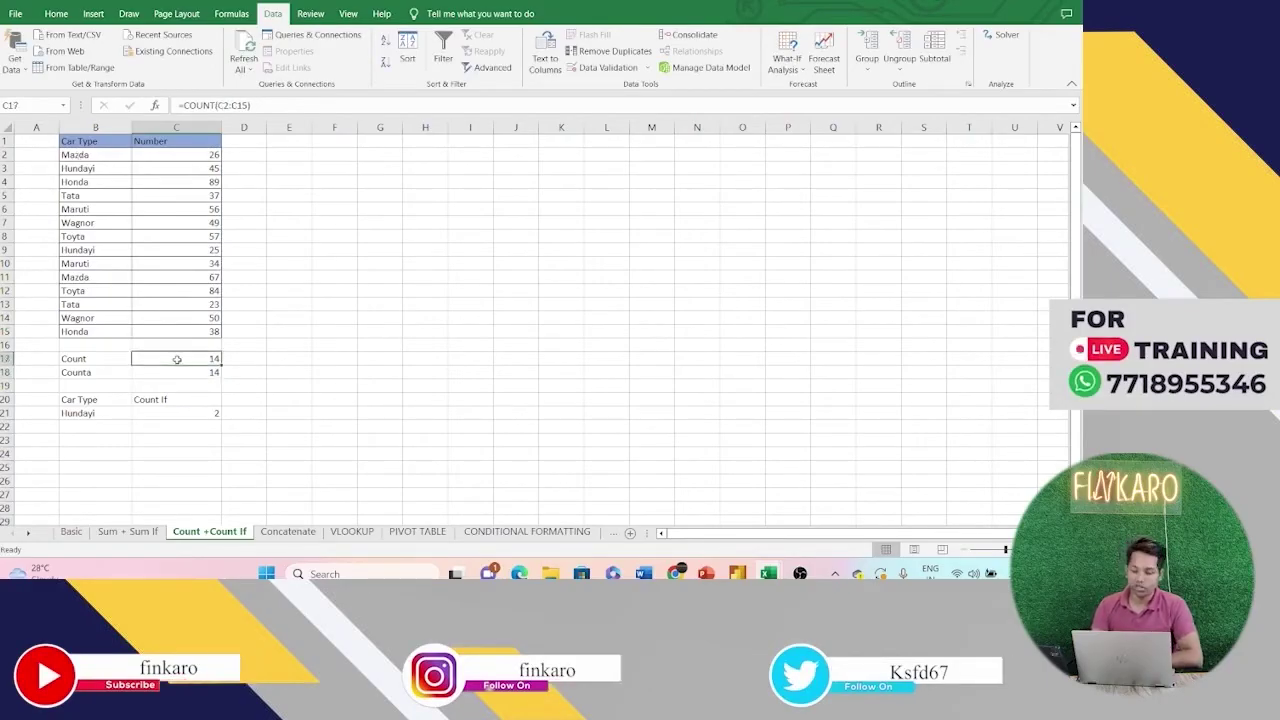
{"action": "type", "text": "=count"}
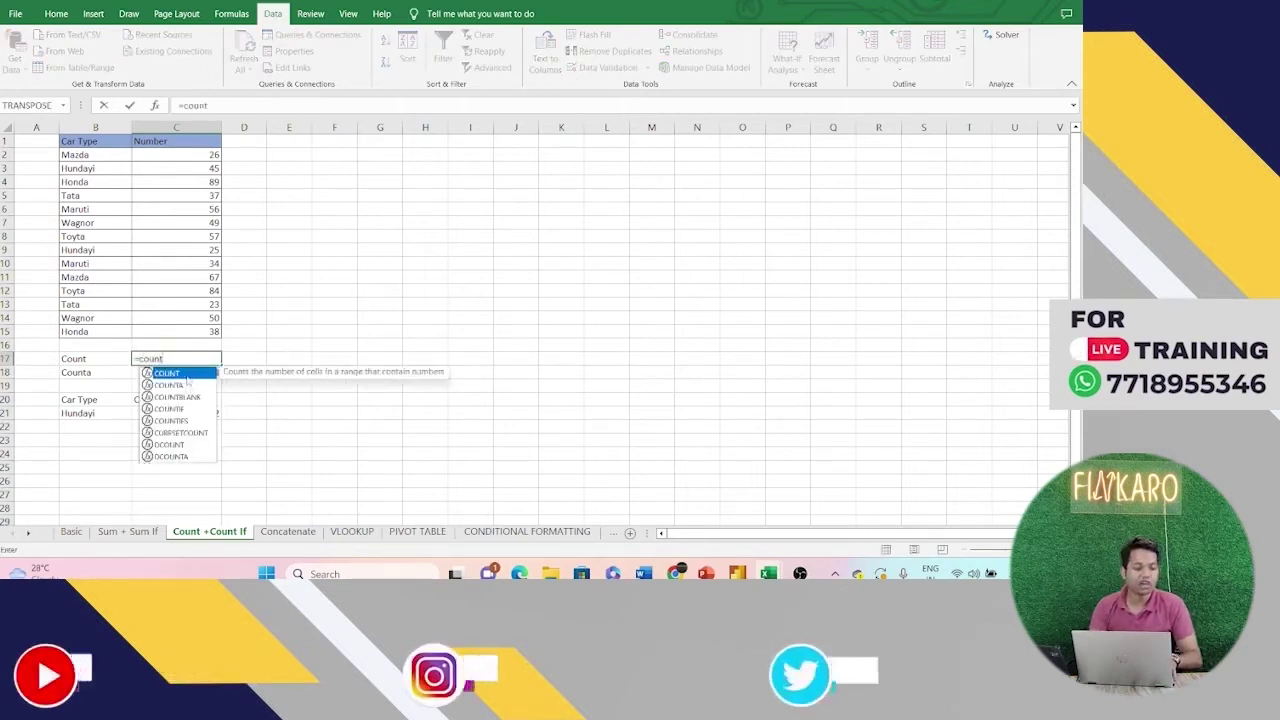
{"action": "key", "text": "Tab"}
{"action": "left_click_drag", "start_coordinate": [100, 150], "coordinate": [80, 325]}
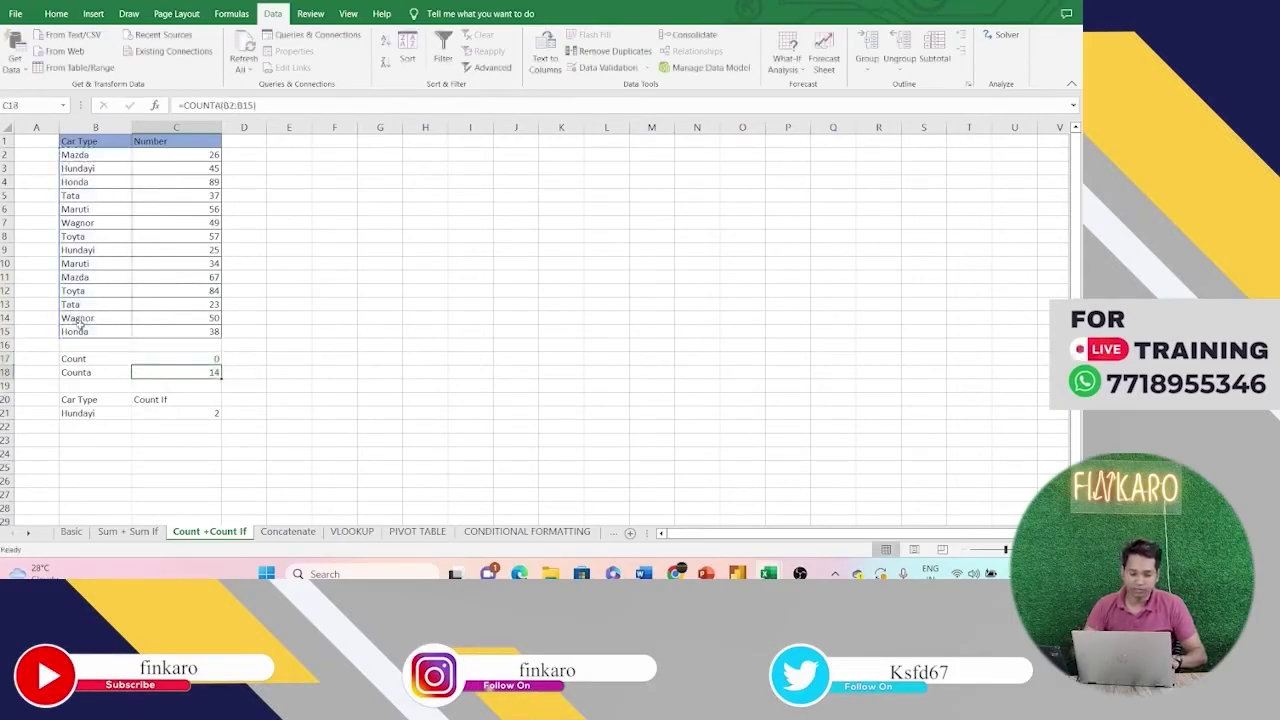
Step: Replace the formula in C17 with a COUNTA of the car types in B2:B15
{"action": "left_click", "coordinate": [212, 358]}
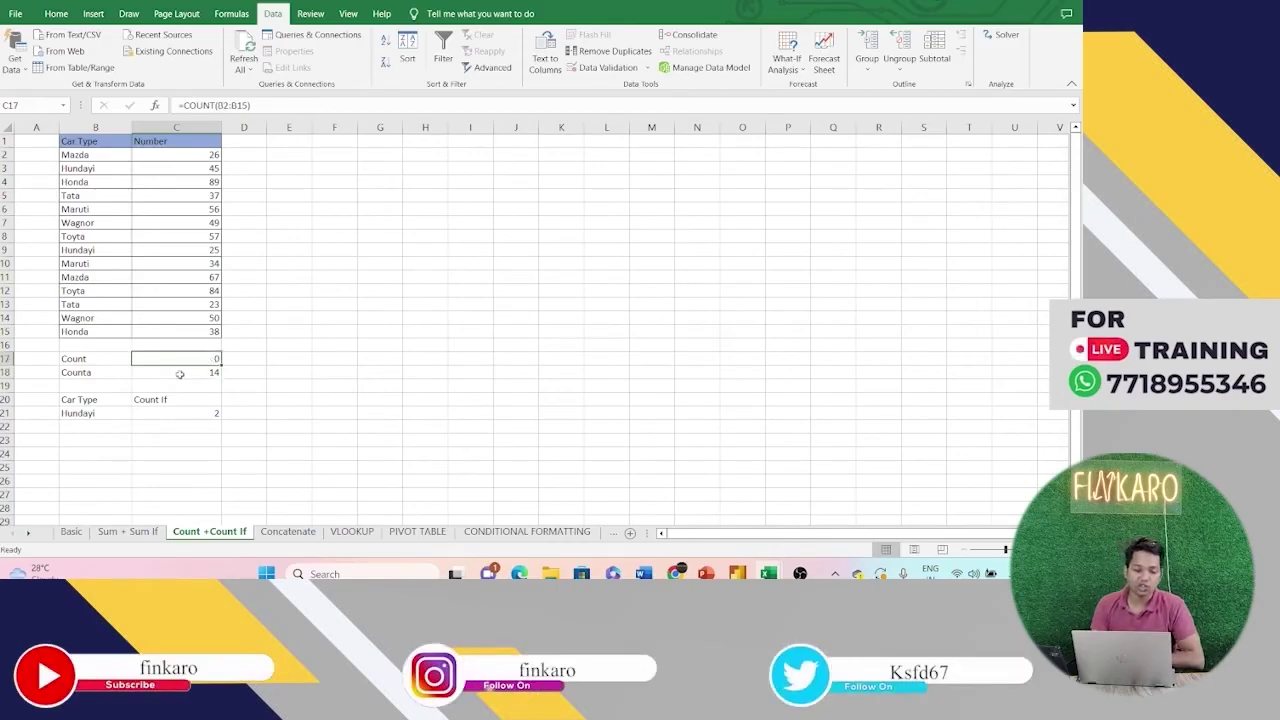
{"action": "type", "text": "=count"}
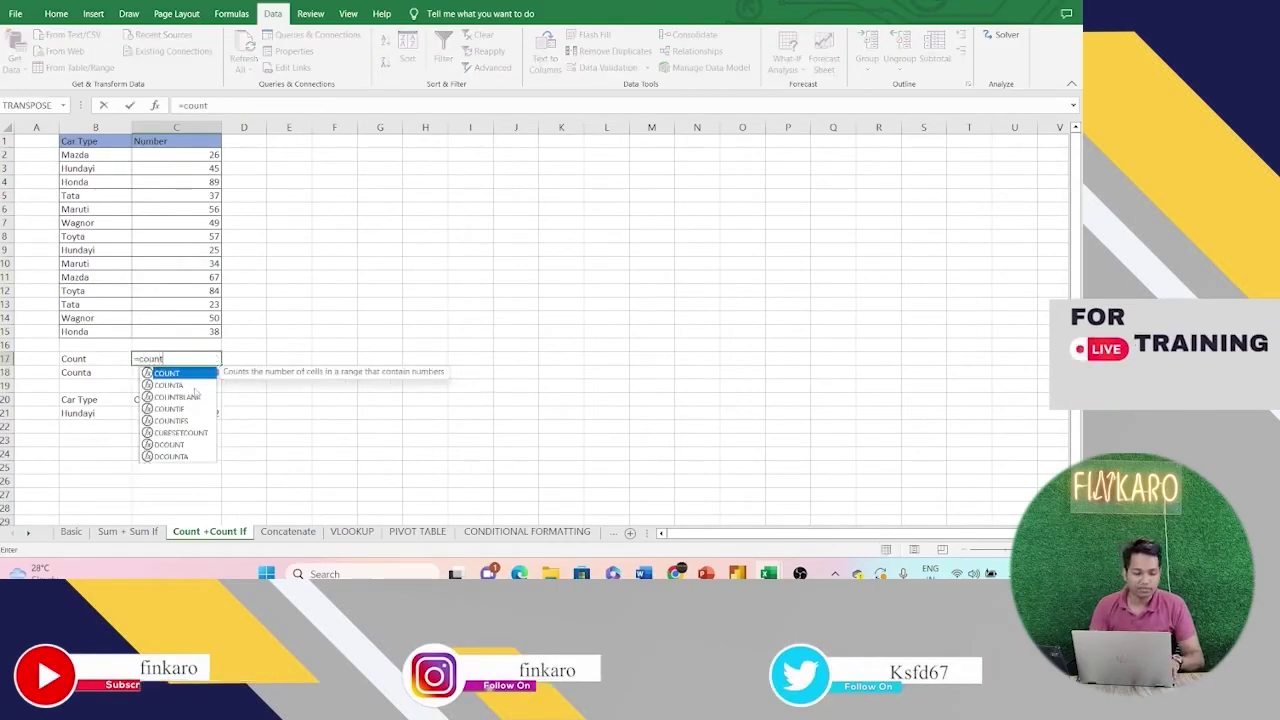
{"action": "double_click", "coordinate": [191, 386]}
{"action": "left_click_drag", "start_coordinate": [91, 157], "coordinate": [86, 324]}
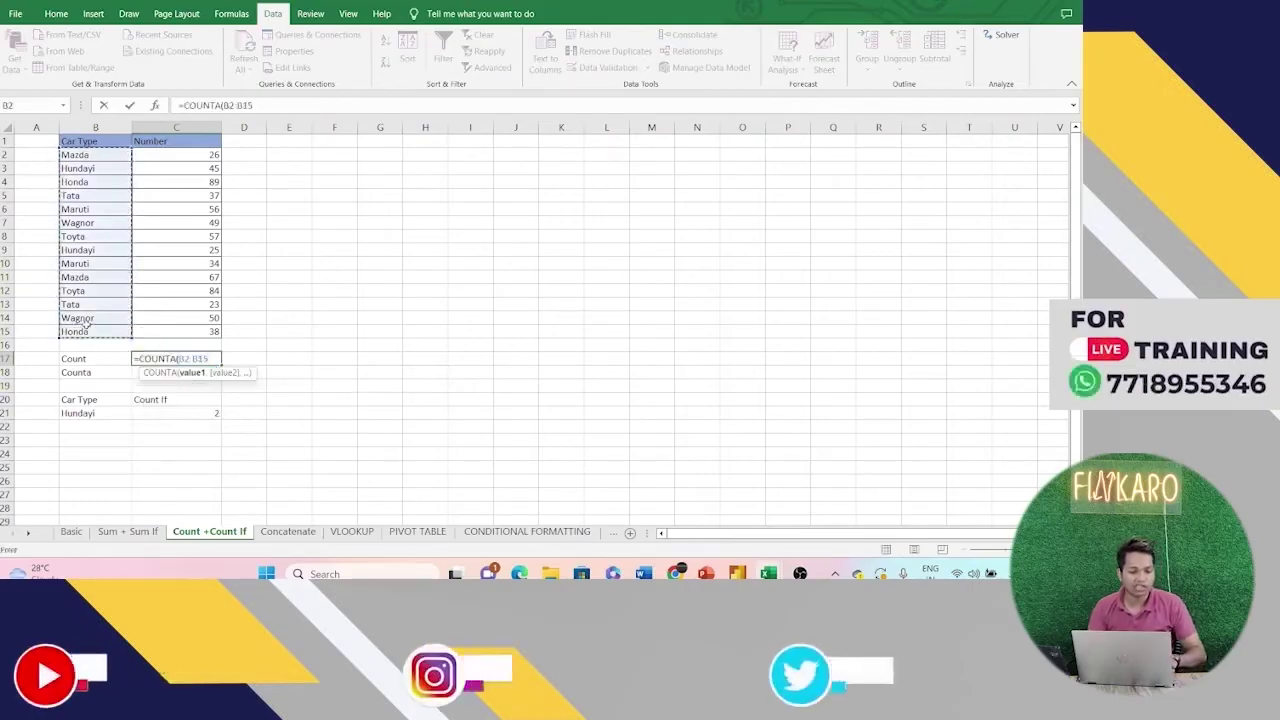
{"action": "type", "text": ")"}
{"action": "key", "text": "Return"}
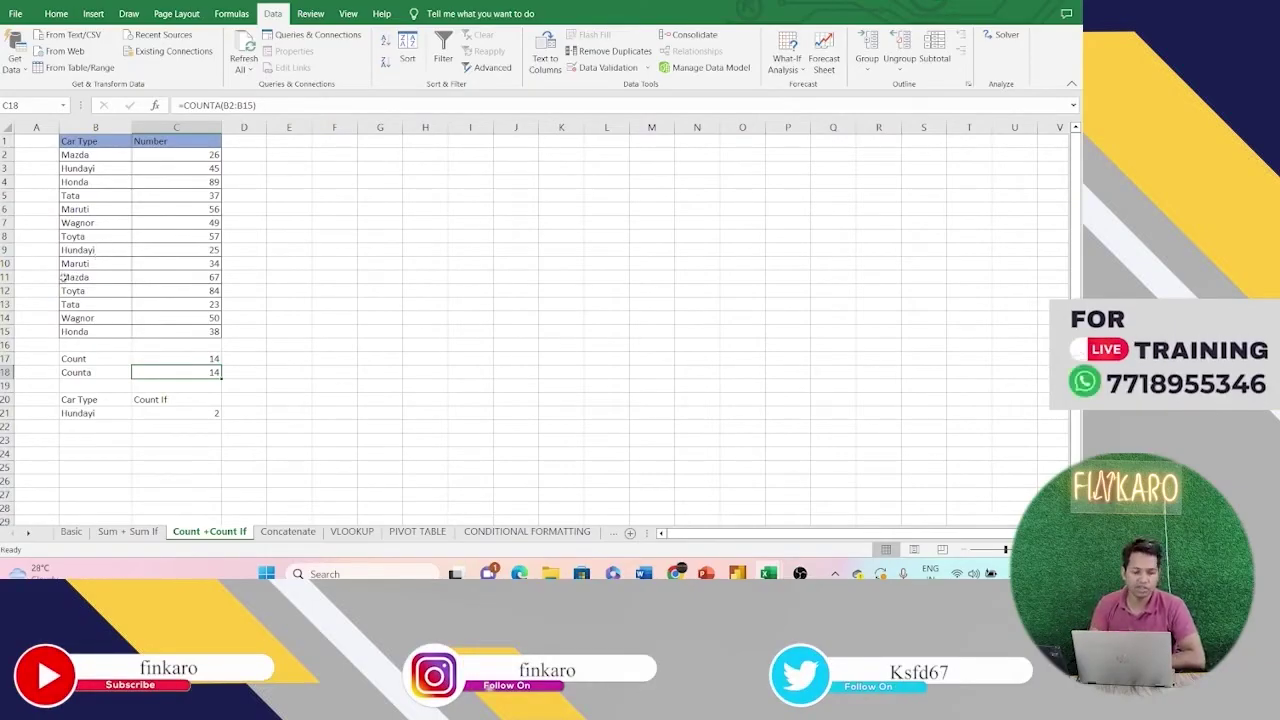
Step: Build a COUNTIF formula in C21 with B2:B15 as the range and B21 as the criterion
{"action": "left_click", "coordinate": [175, 412]}
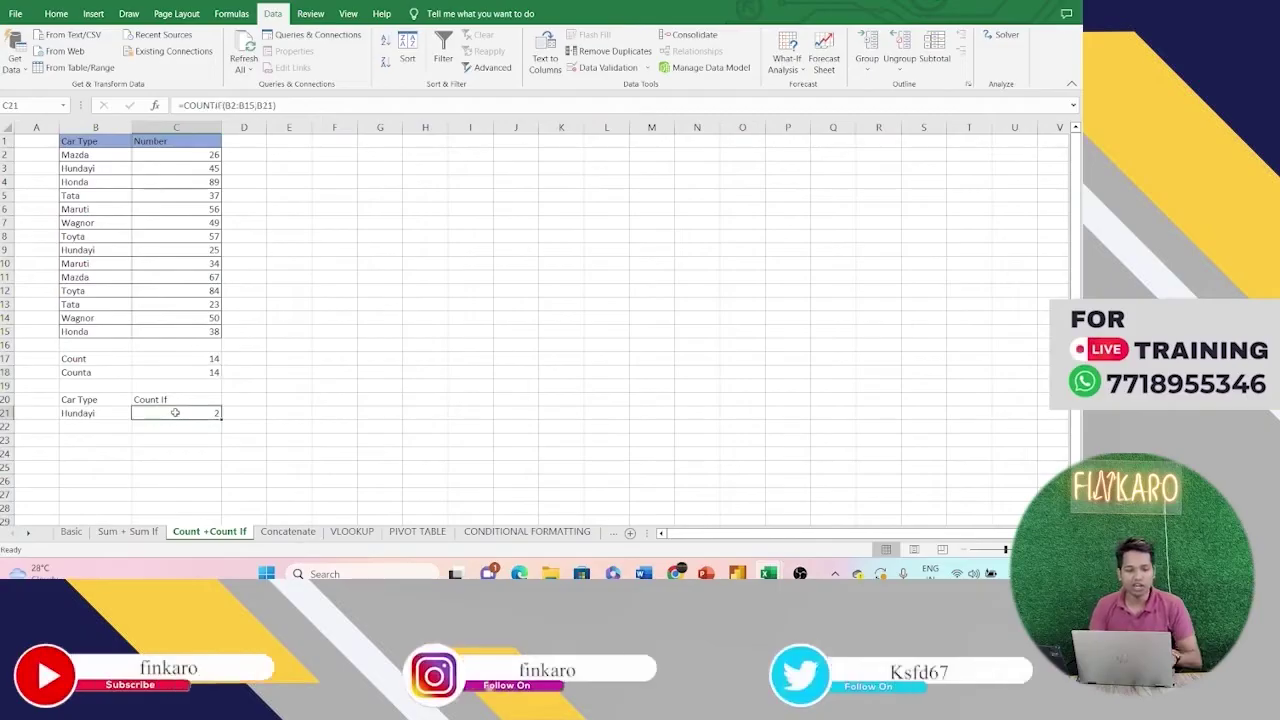
{"action": "type", "text": "=coun"}
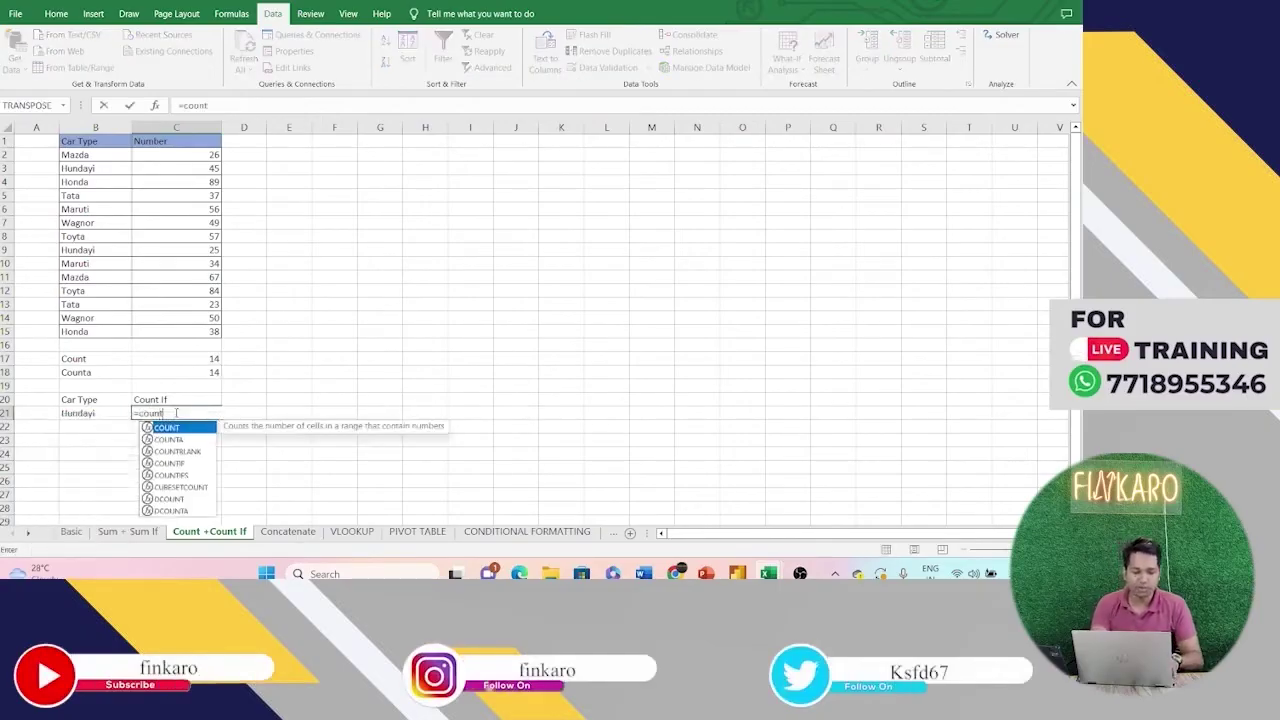
{"action": "type", "text": "t"}
{"action": "double_click", "coordinate": [170, 463]}
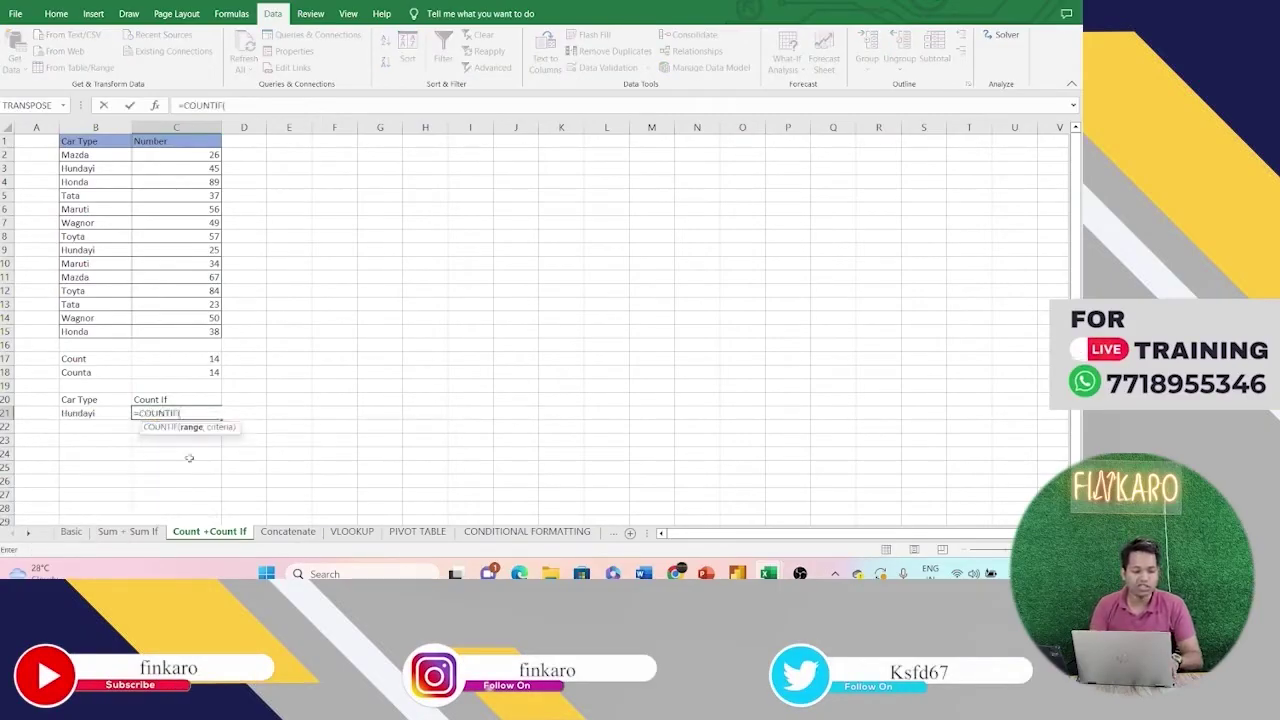
{"action": "left_click_drag", "start_coordinate": [93, 154], "coordinate": [88, 331]}
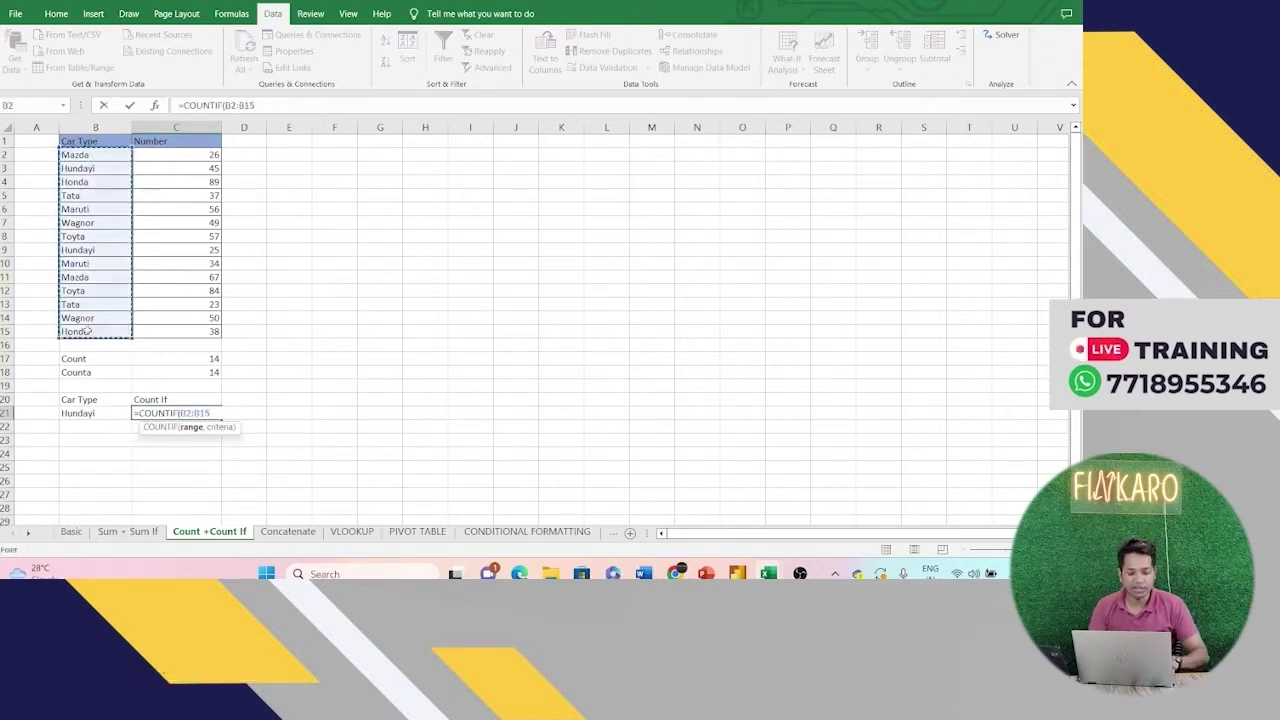
{"action": "type", "text": ","}
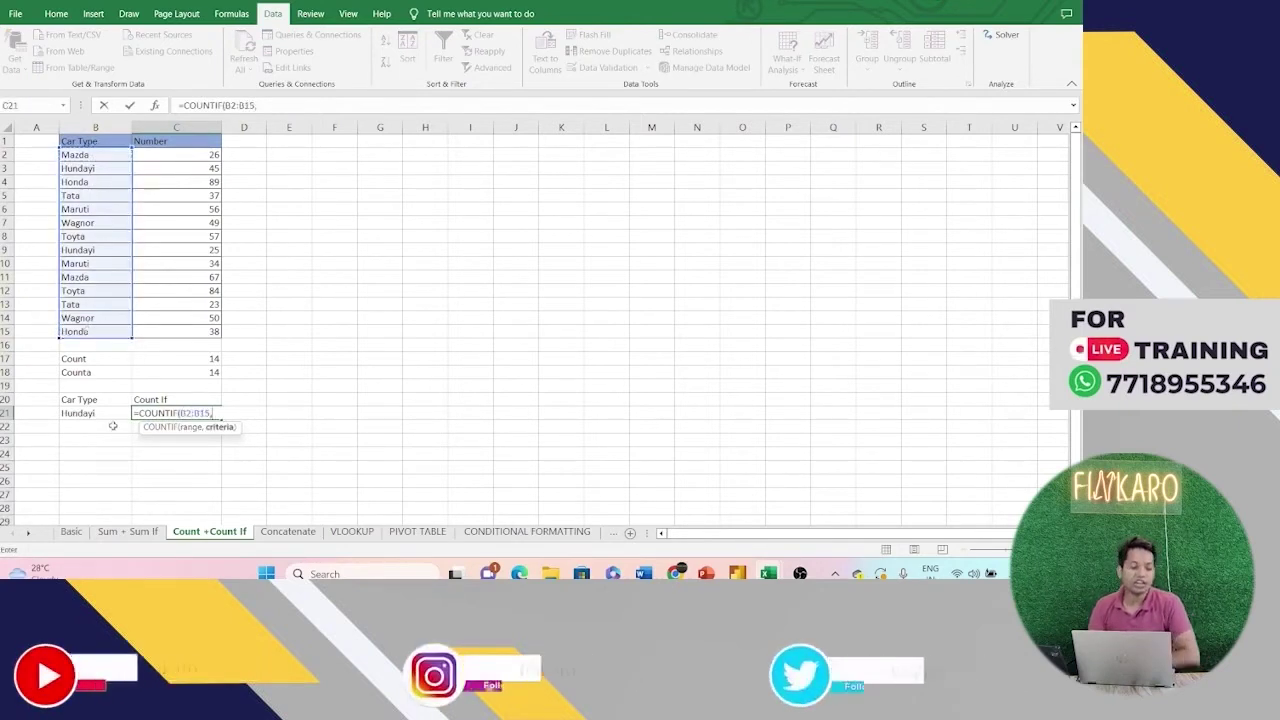
{"action": "left_click", "coordinate": [80, 416]}
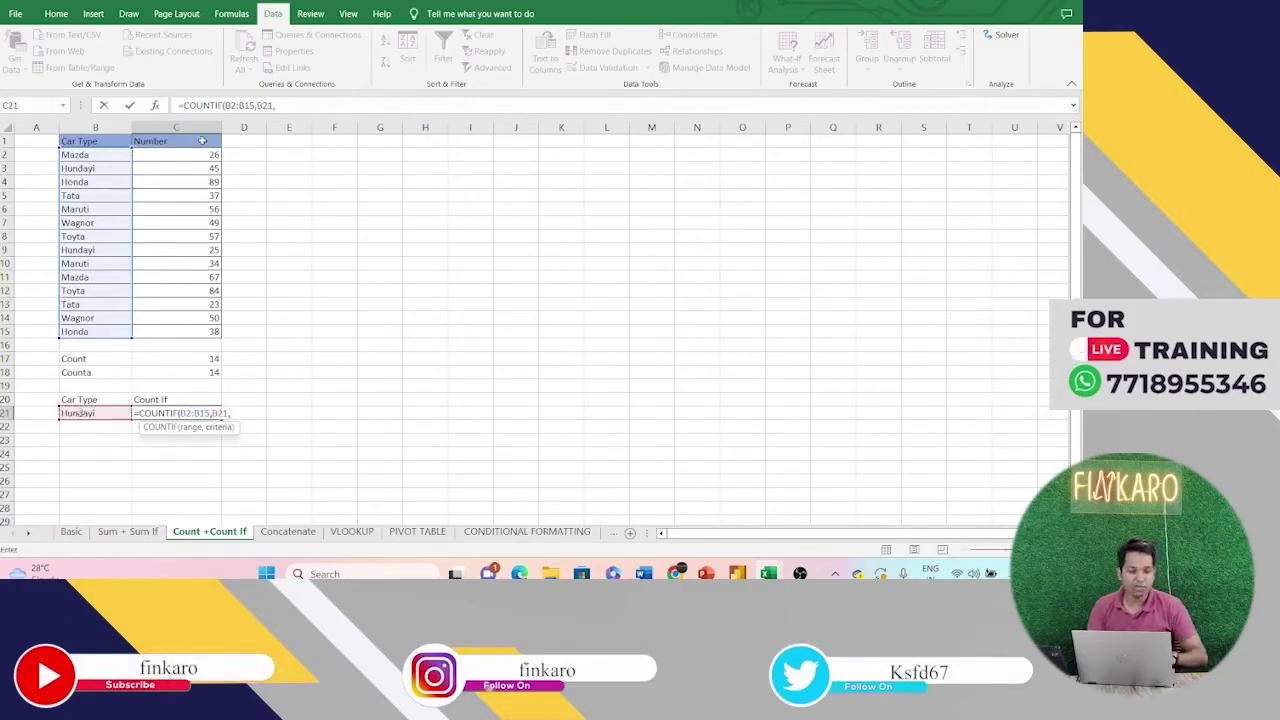
{"action": "left_click", "coordinate": [190, 156]}
{"action": "mouse_move", "coordinate": [186, 157]}
{"action": "left_mouse_down"}
{"action": "mouse_move", "coordinate": [174, 335]}
{"action": "mouse_move", "coordinate": [184, 158]}
{"action": "left_mouse_up"}
{"action": "type", "text": ":C"}
{"action": "key", "text": "BackSpace"}
{"action": "key", "text": "BackSpace"}
{"action": "key", "text": "BackSpace"}
{"action": "key", "text": "BackSpace"}
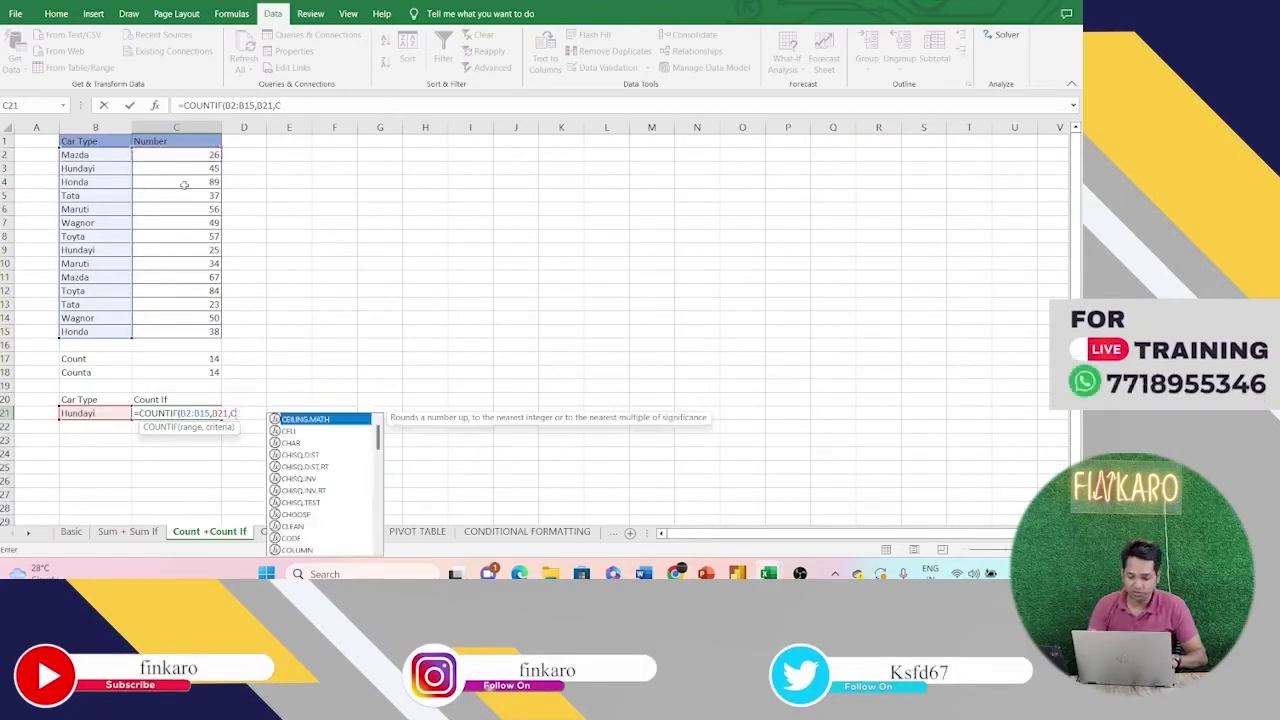
Step: Close and commit the COUNTIF formula in C21
{"action": "type", "text": ")"}
{"action": "key", "text": "Return"}
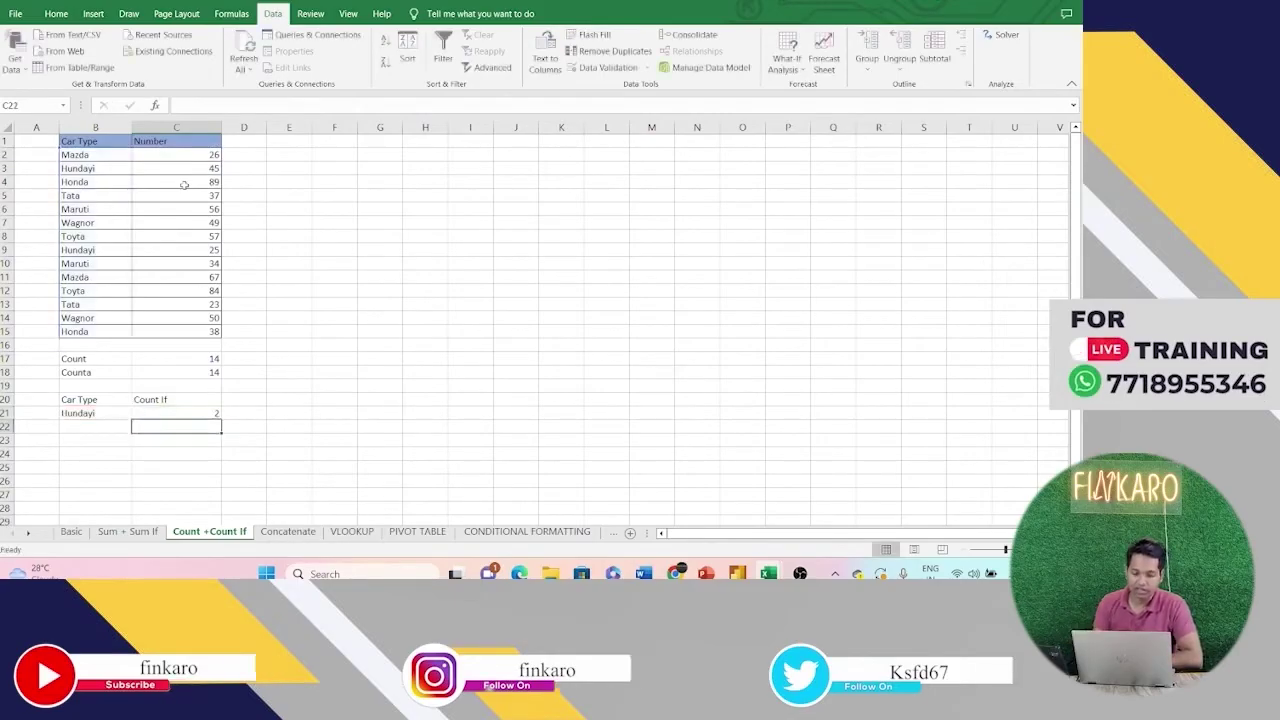
Step: Try Honda and Wagnor as the car type in B21 and check the Count If cell
{"action": "left_click", "coordinate": [118, 413]}
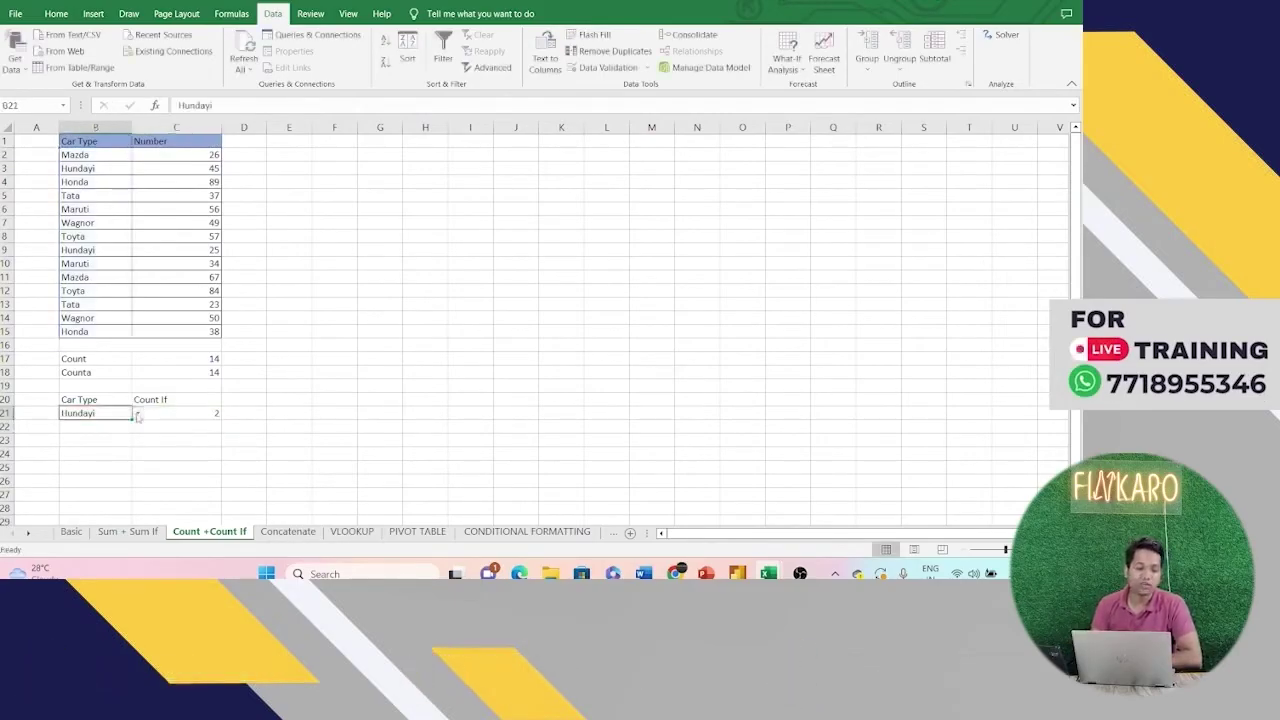
{"action": "left_click", "coordinate": [138, 414]}
{"action": "left_click", "coordinate": [106, 432]}
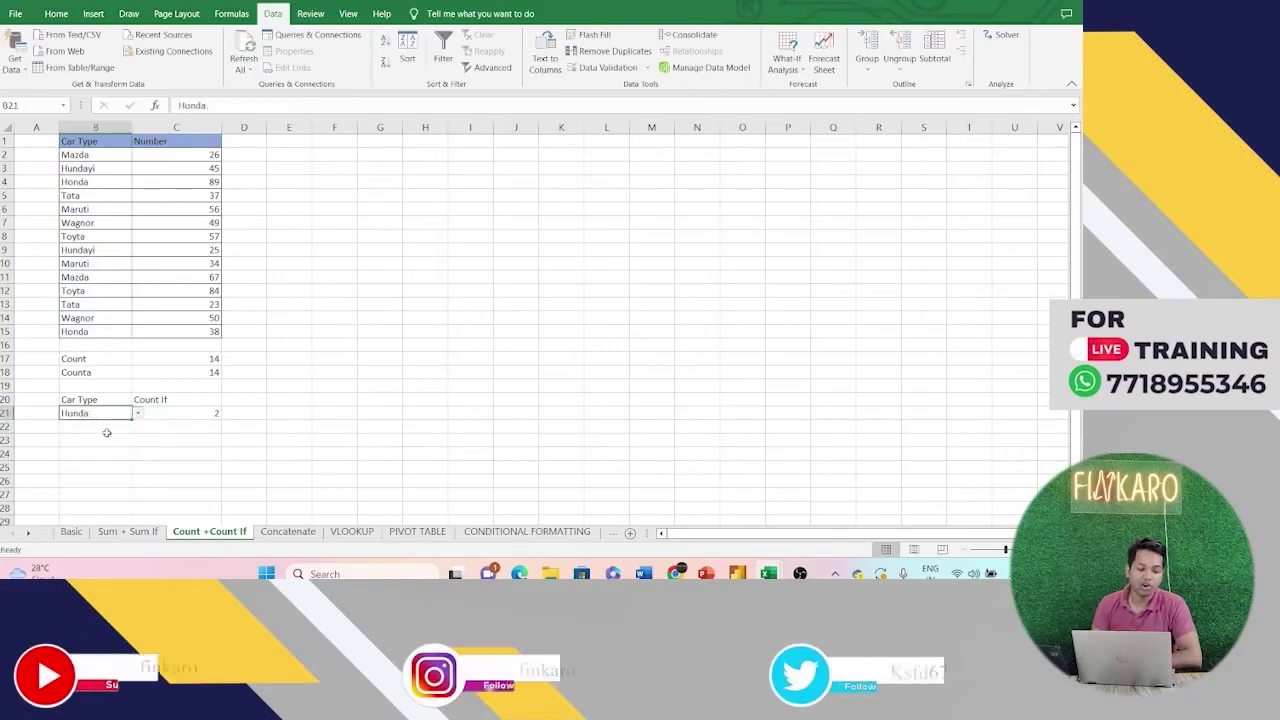
{"action": "left_click", "coordinate": [138, 413]}
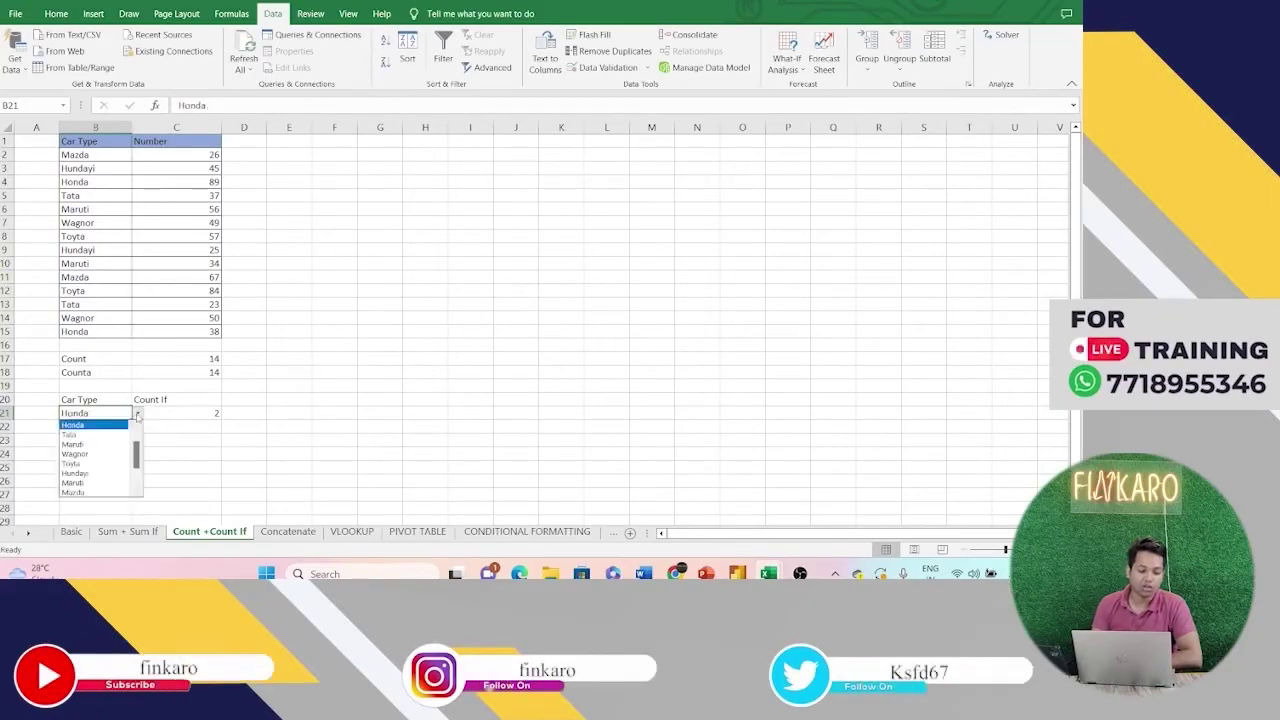
{"action": "left_click", "coordinate": [92, 453]}
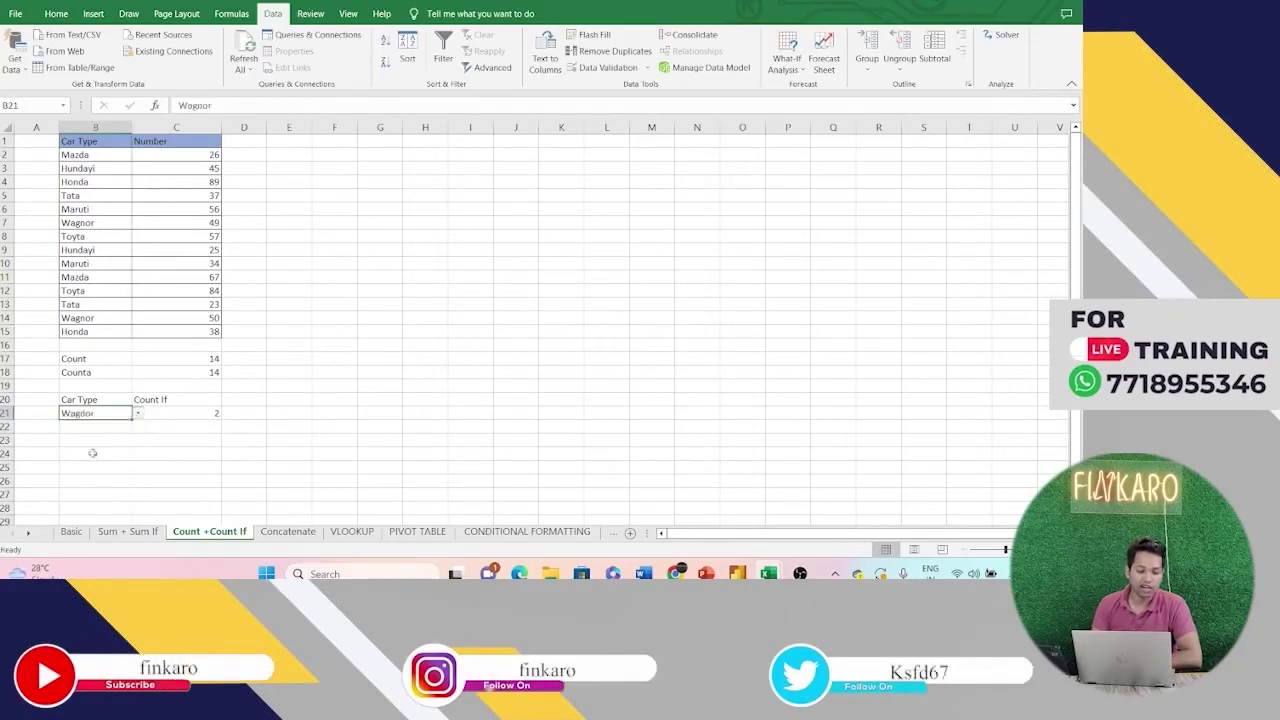
{"action": "left_click", "coordinate": [171, 418]}
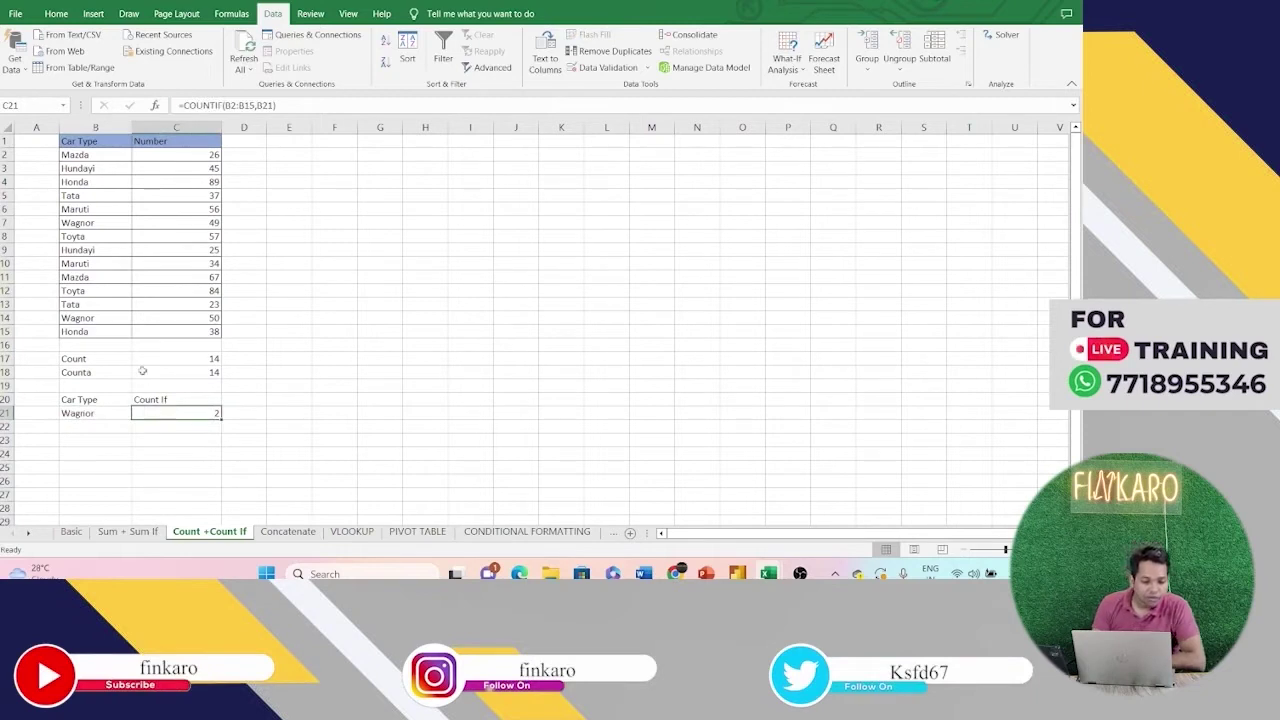
Step: Copy the car type Hundayi from B9 into B10
{"action": "left_click", "coordinate": [90, 320]}
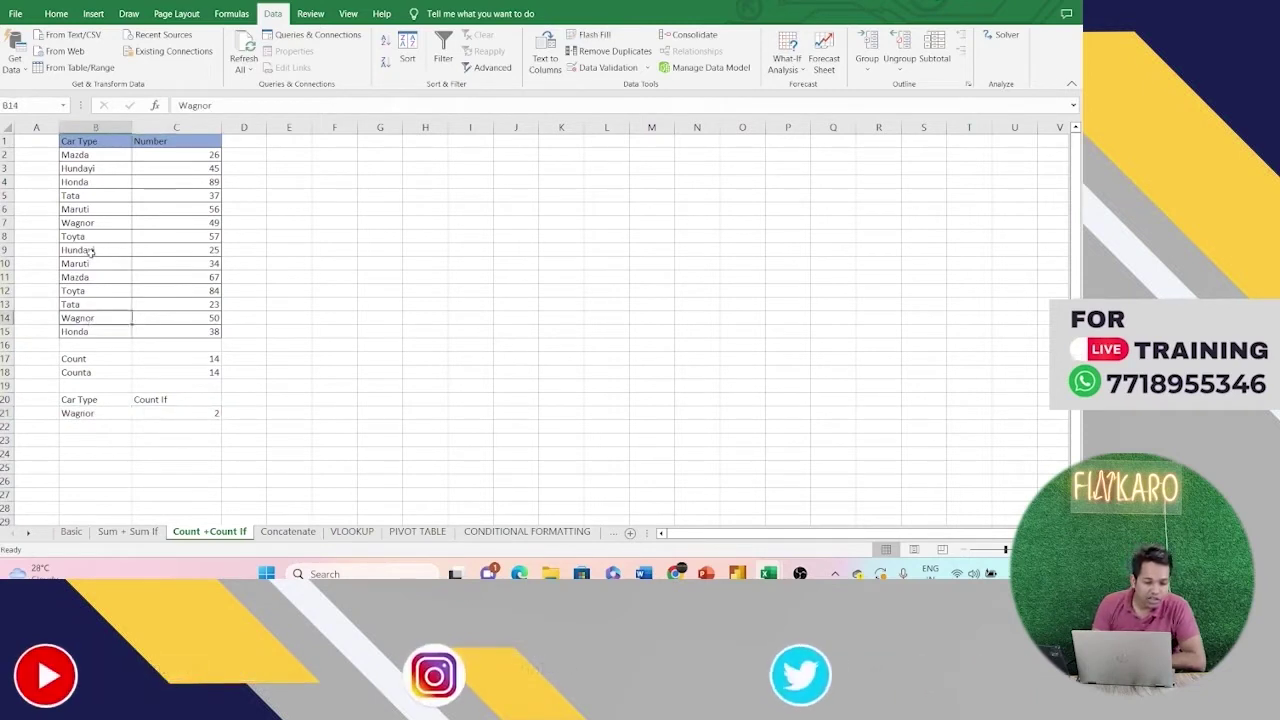
{"action": "left_click", "coordinate": [90, 250]}
{"action": "key", "text": "ctrl+c"}
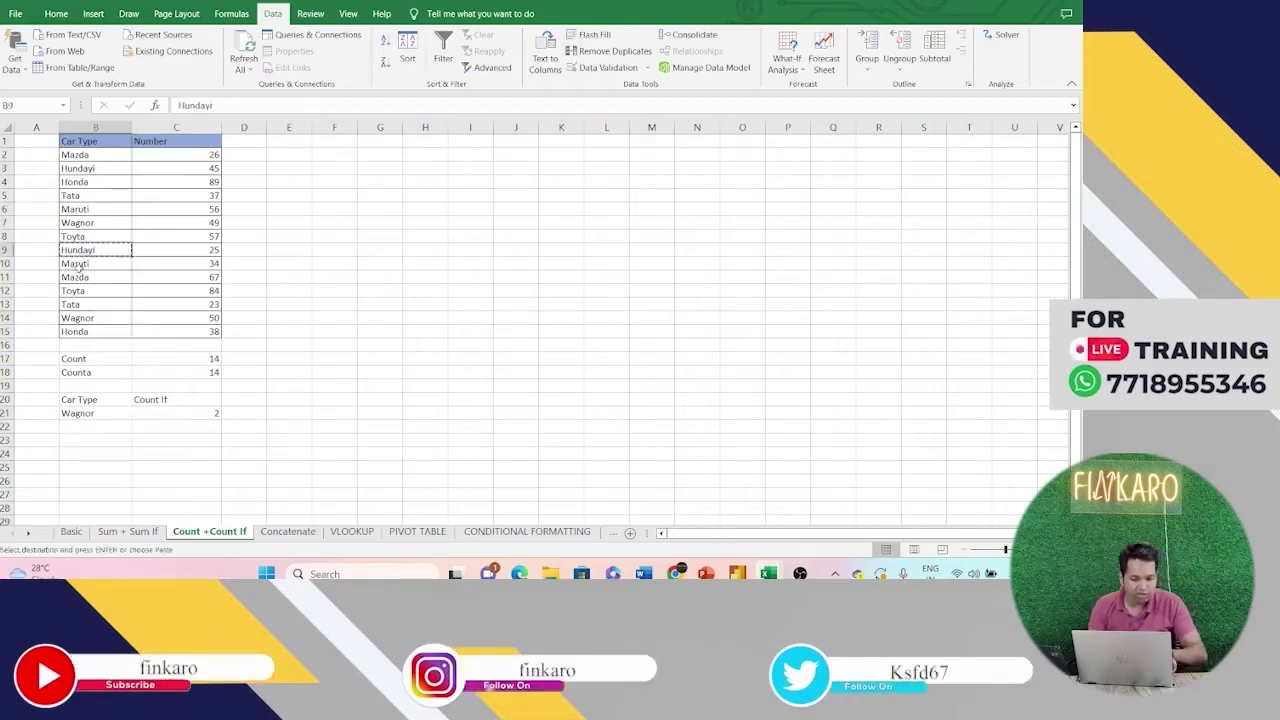
{"action": "left_click", "coordinate": [78, 262]}
{"action": "key", "text": "ctrl+v"}
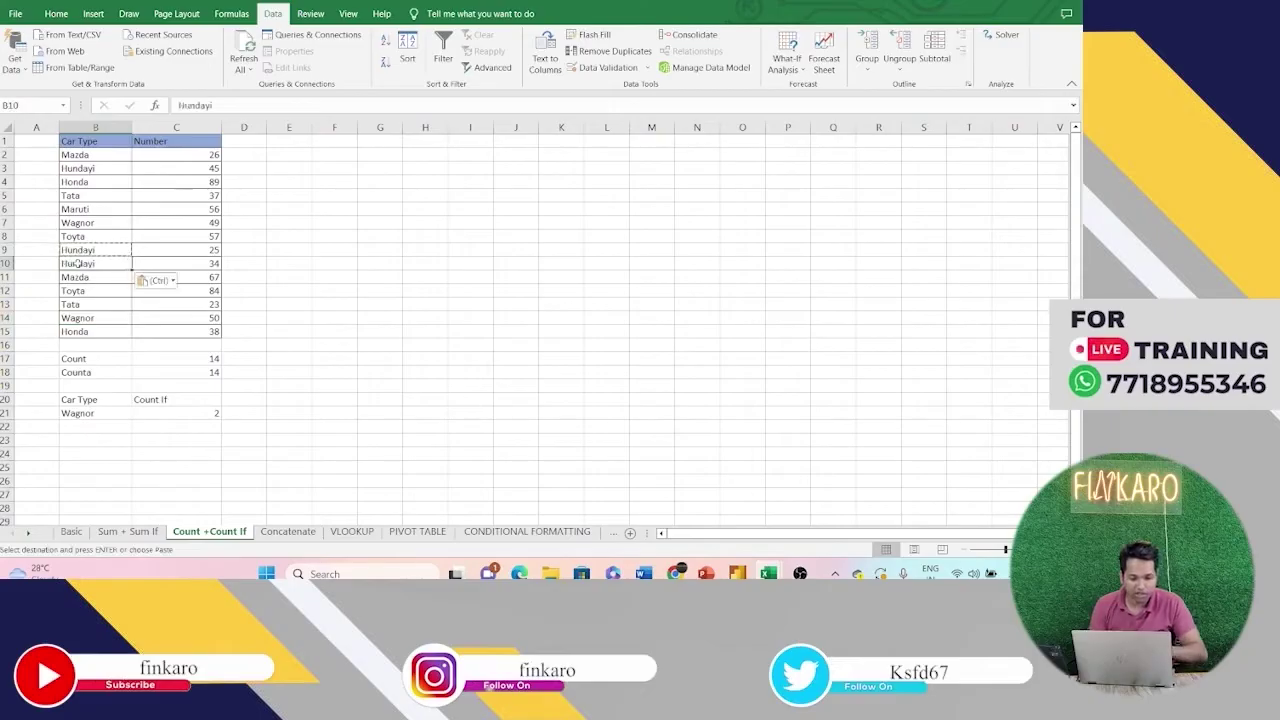
Step: Set the car type in B21 to Hundayi
{"action": "left_click", "coordinate": [117, 413]}
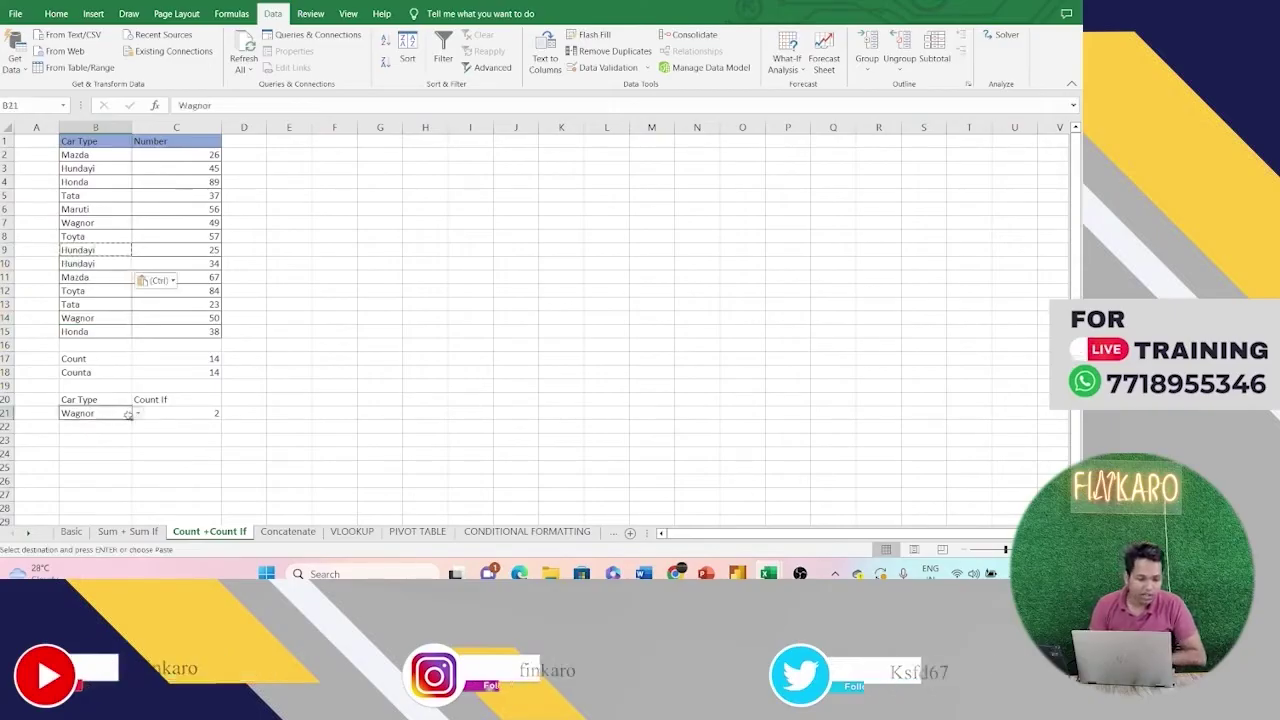
{"action": "left_click", "coordinate": [138, 414]}
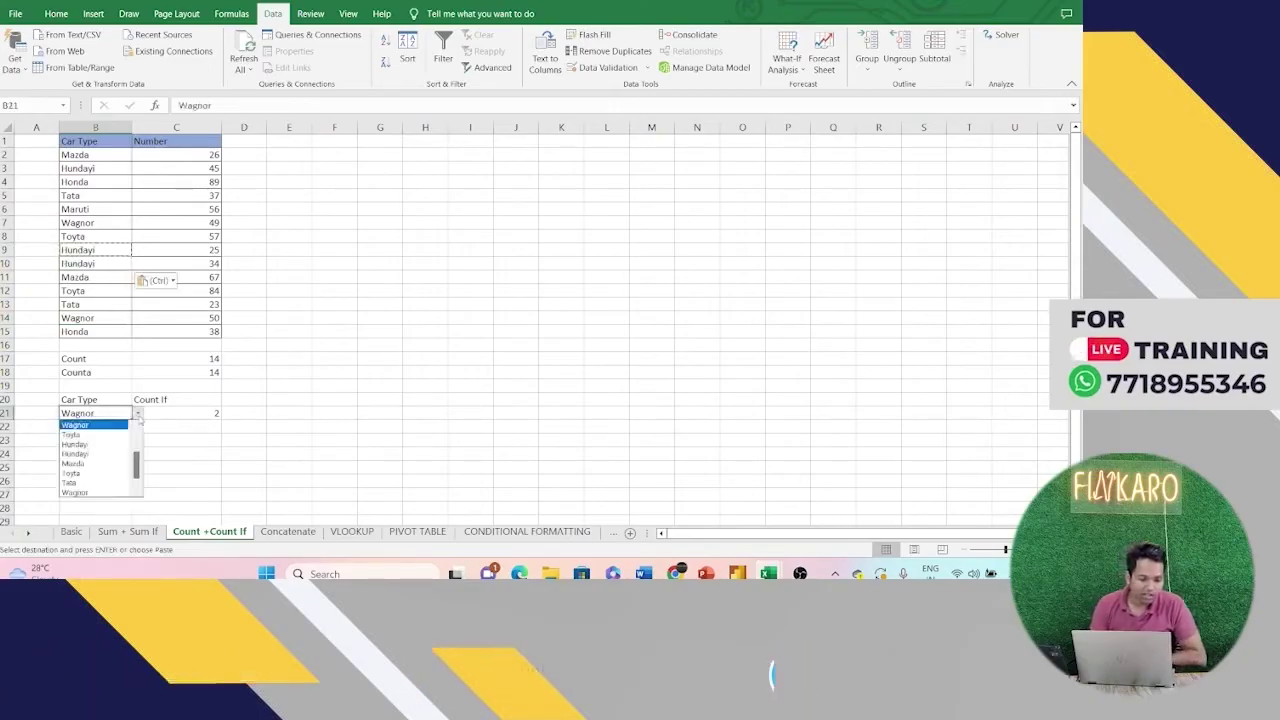
{"action": "left_click", "coordinate": [111, 444]}
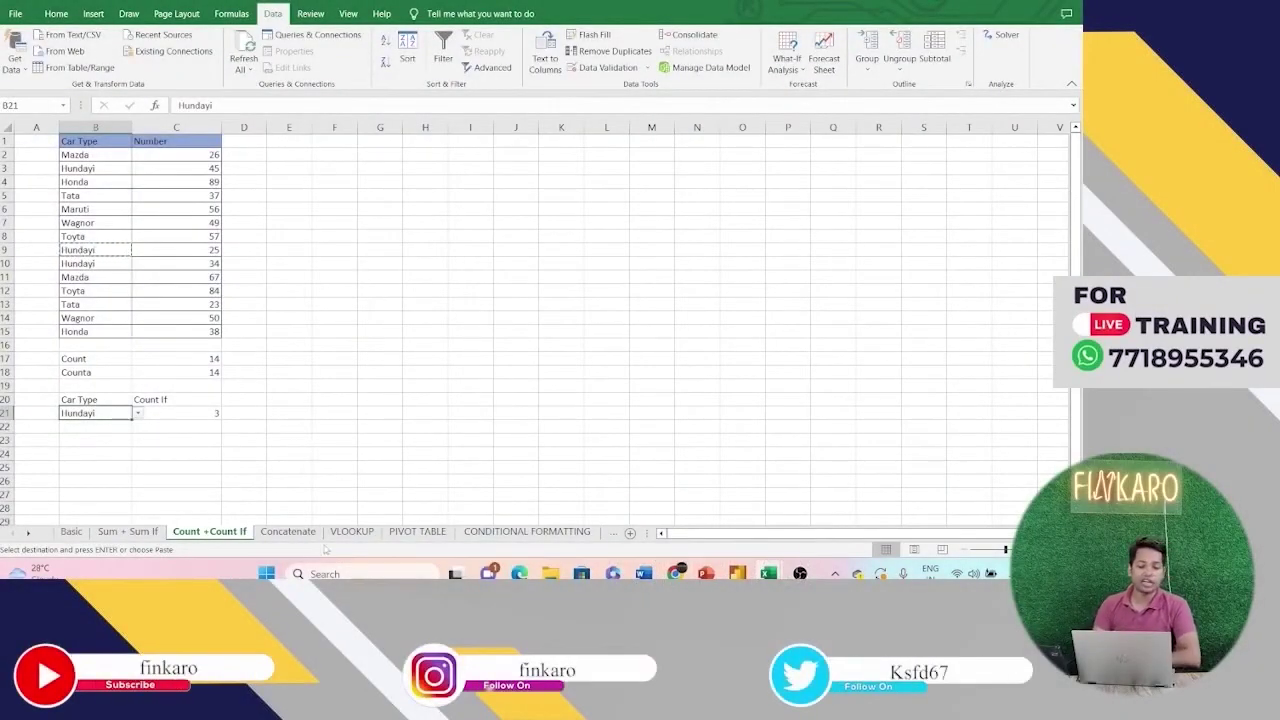
Step: Switch to the Concatenate sheet and select cell D2 in the Concatenate column
{"action": "left_click", "coordinate": [289, 531]}
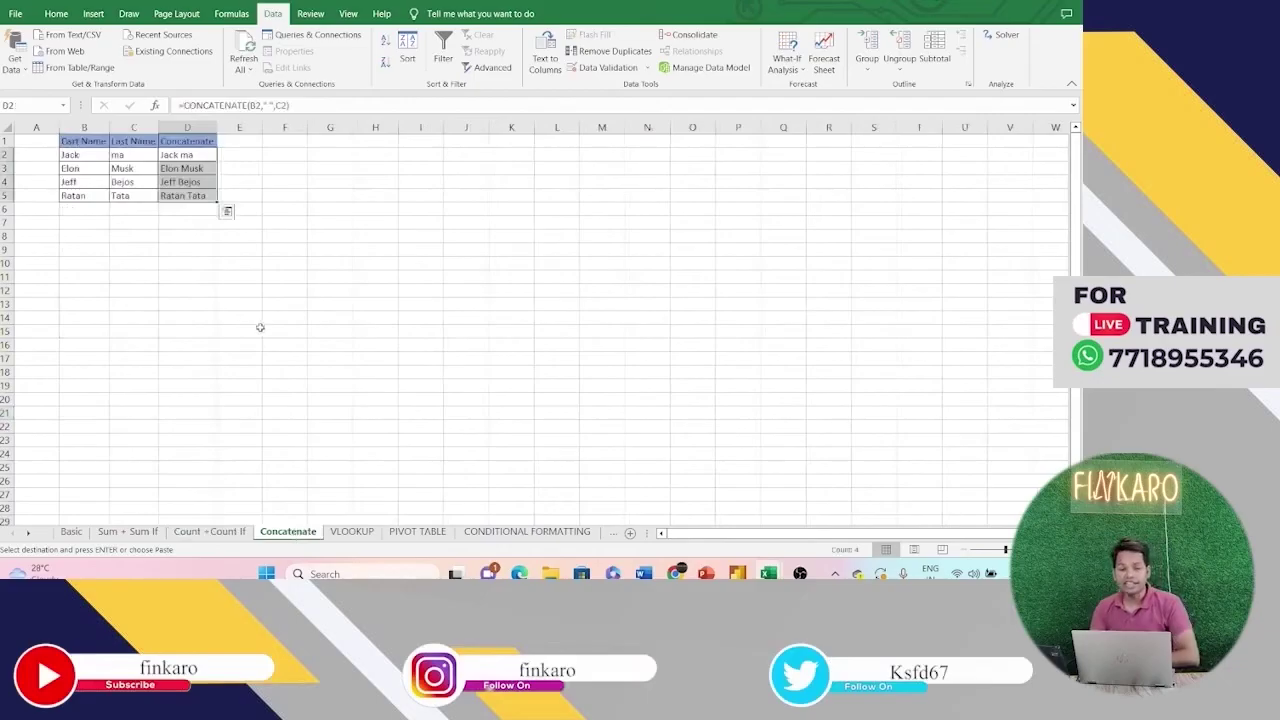
{"action": "left_click", "coordinate": [194, 303]}
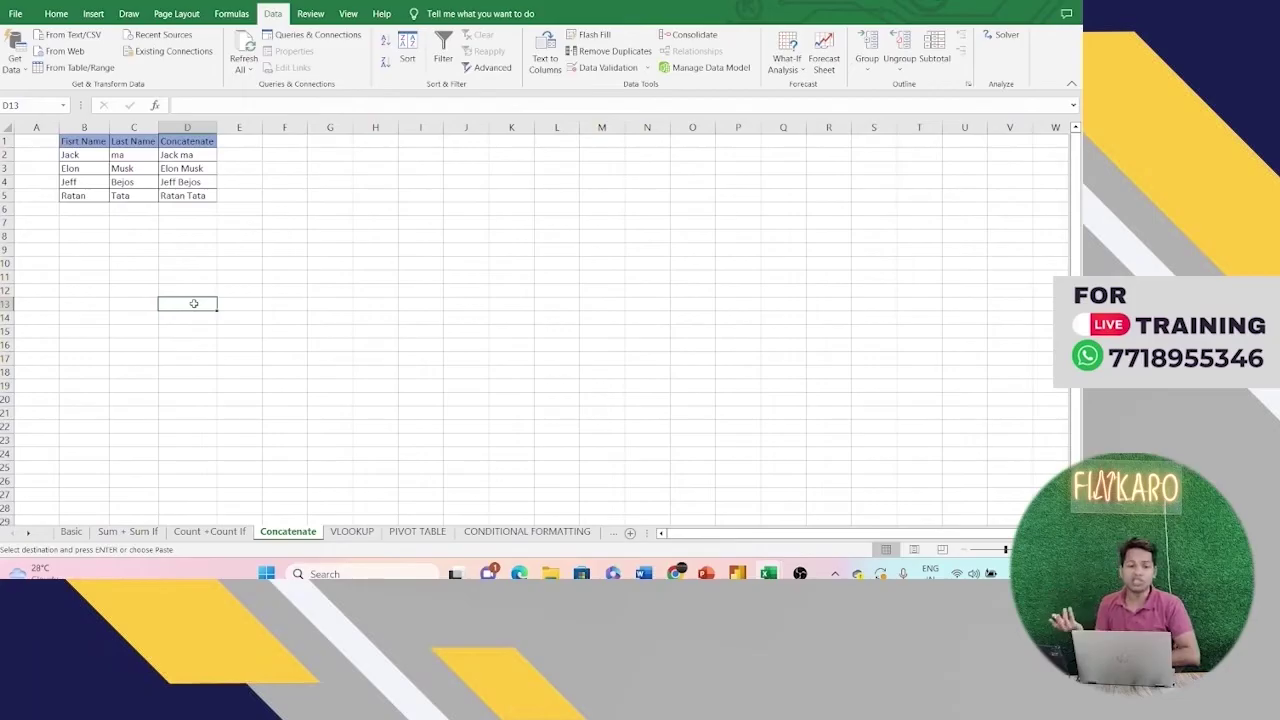
{"action": "left_click", "coordinate": [214, 155]}
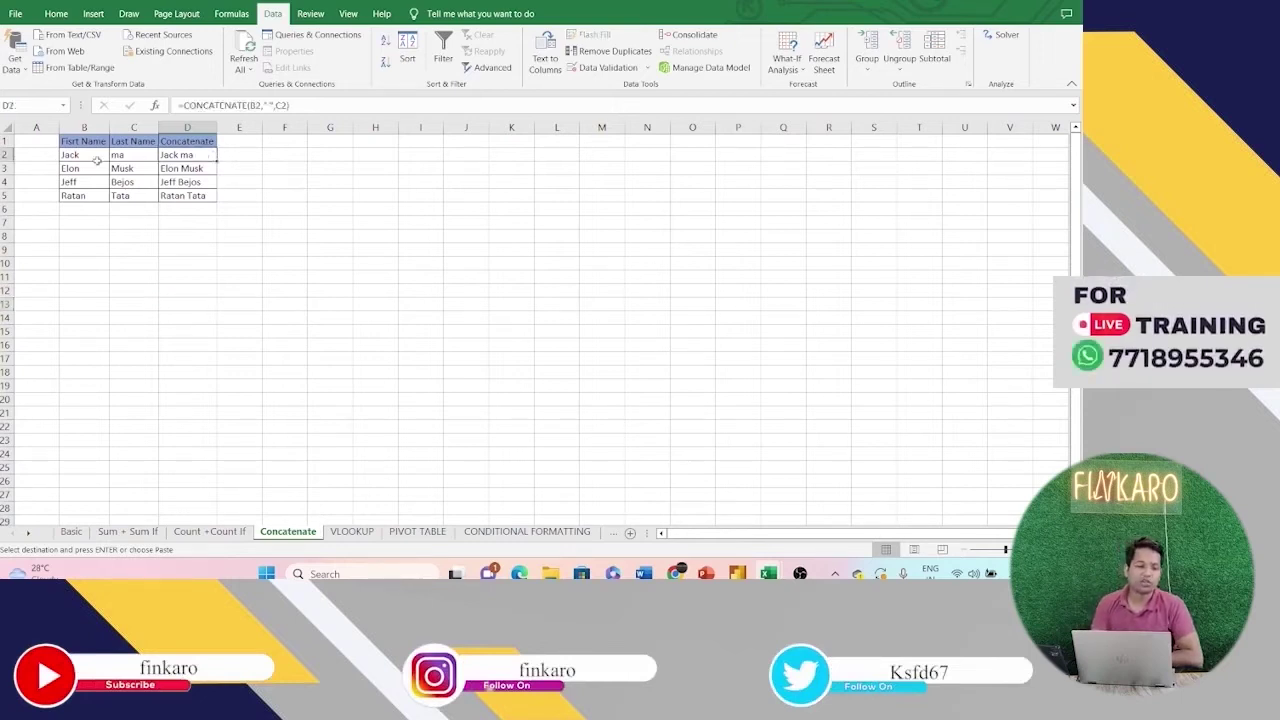
Step: Enter =CONCATENATE(B2," ",C2) in E2 to join the first and last name with a space
{"action": "left_click", "coordinate": [244, 155]}
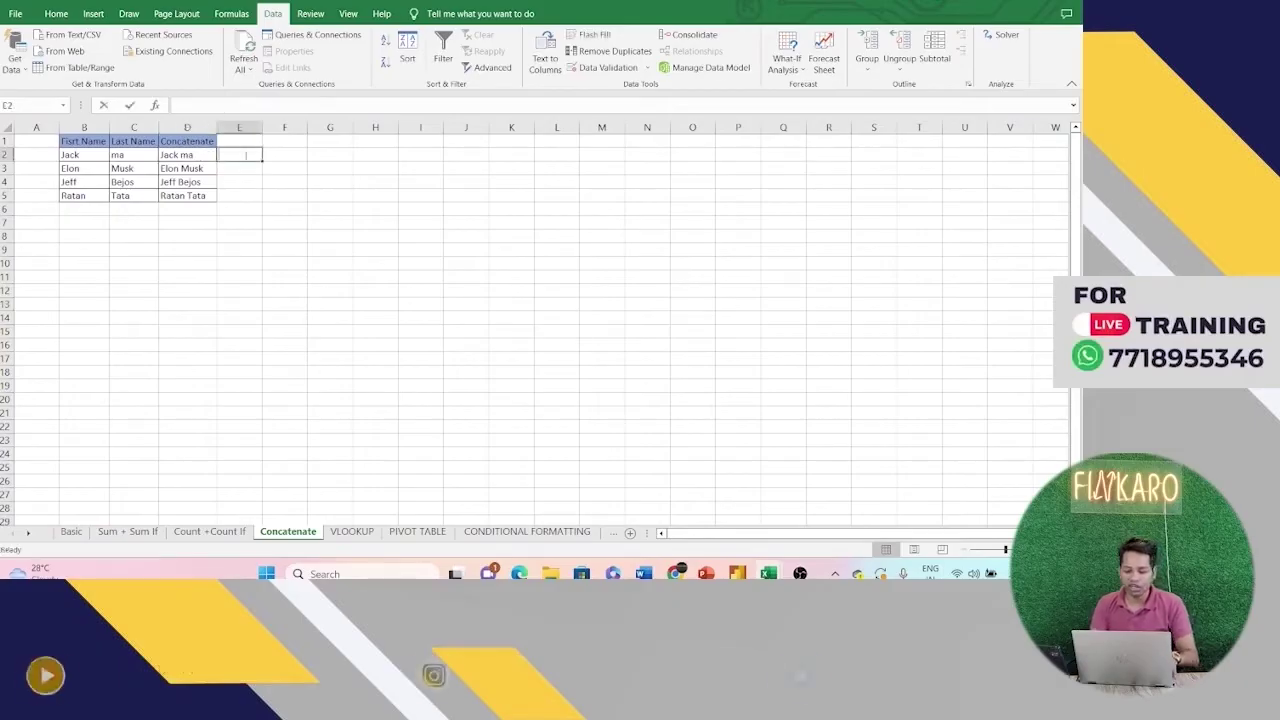
{"action": "type", "text": "=con"}
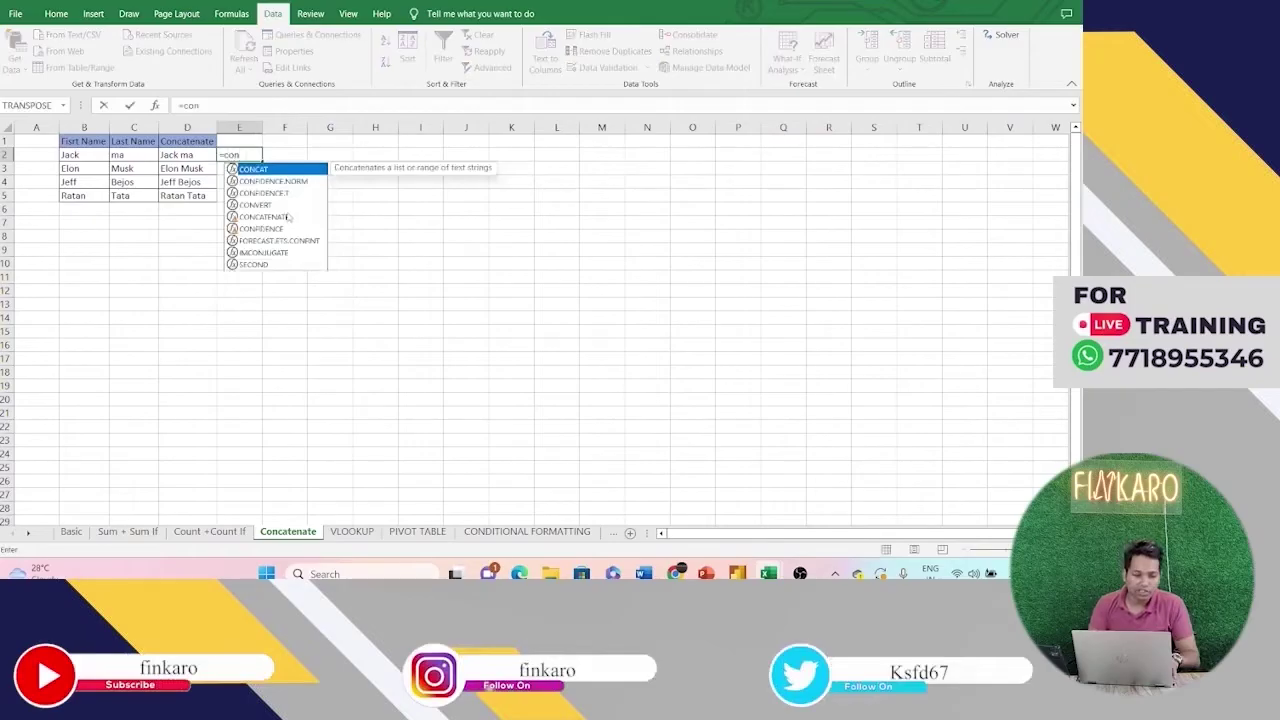
{"action": "double_click", "coordinate": [285, 217]}
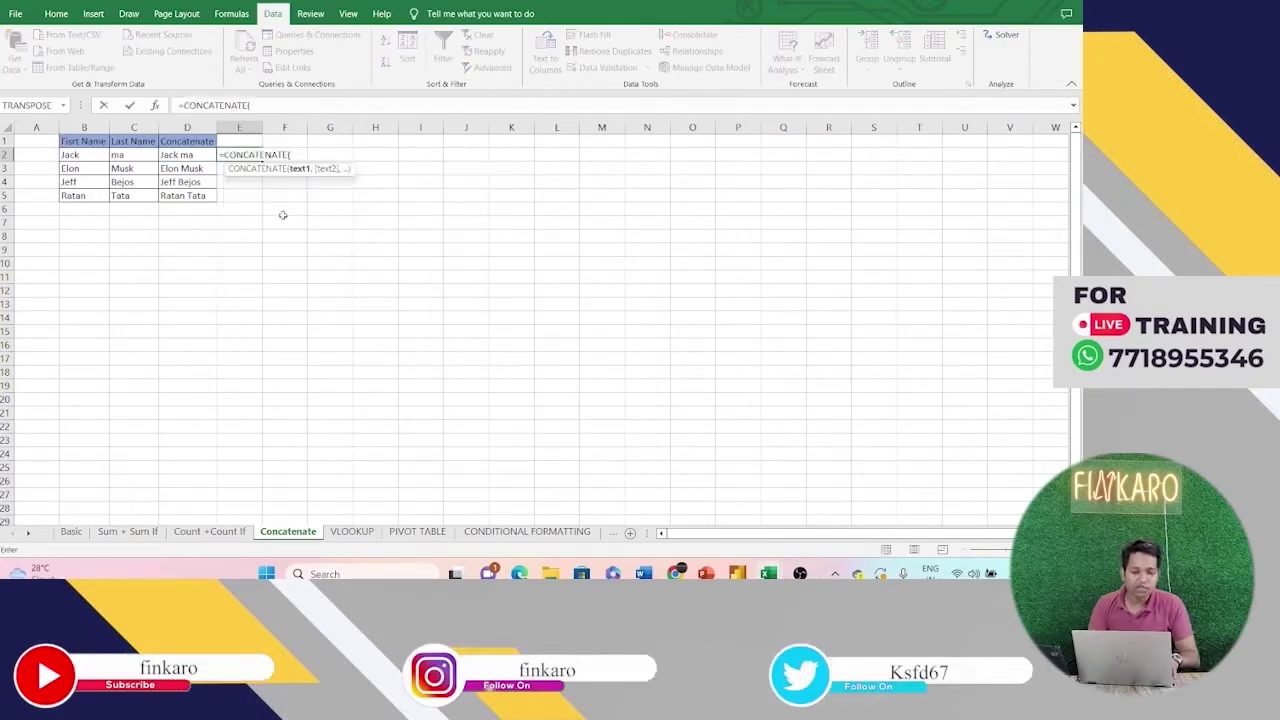
{"action": "left_click", "coordinate": [88, 154]}
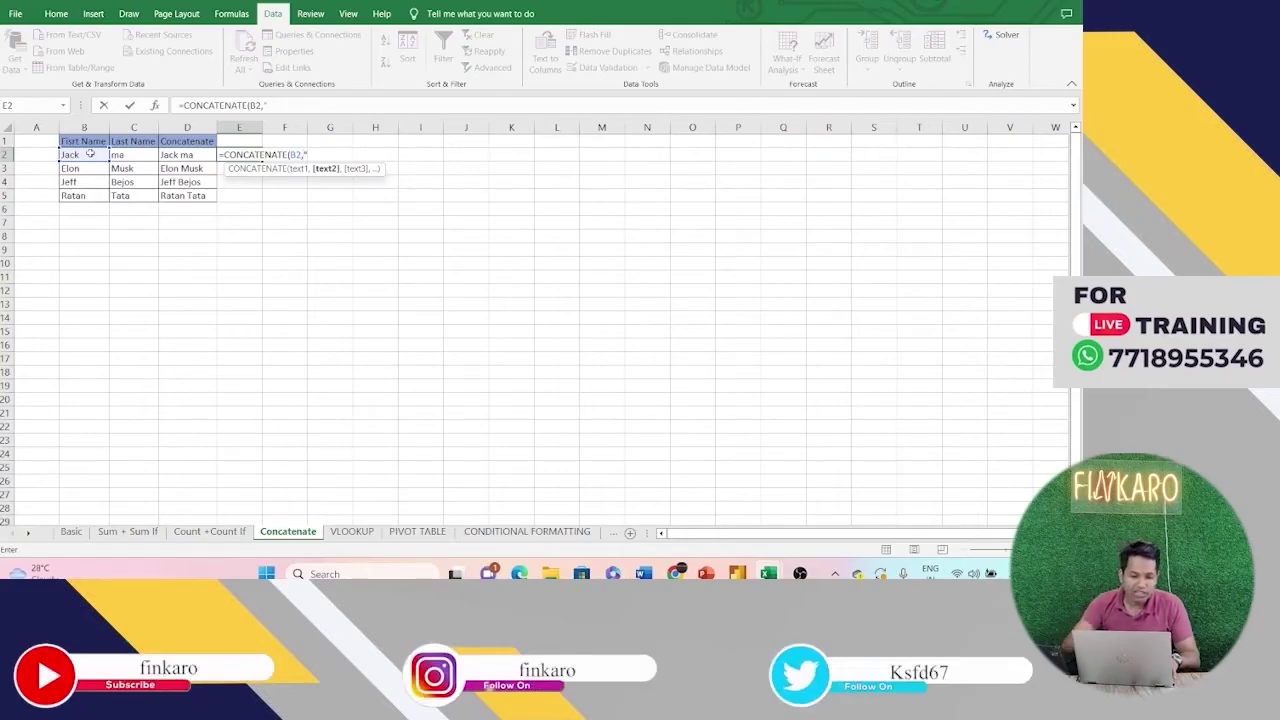
{"action": "type", "text": ","}
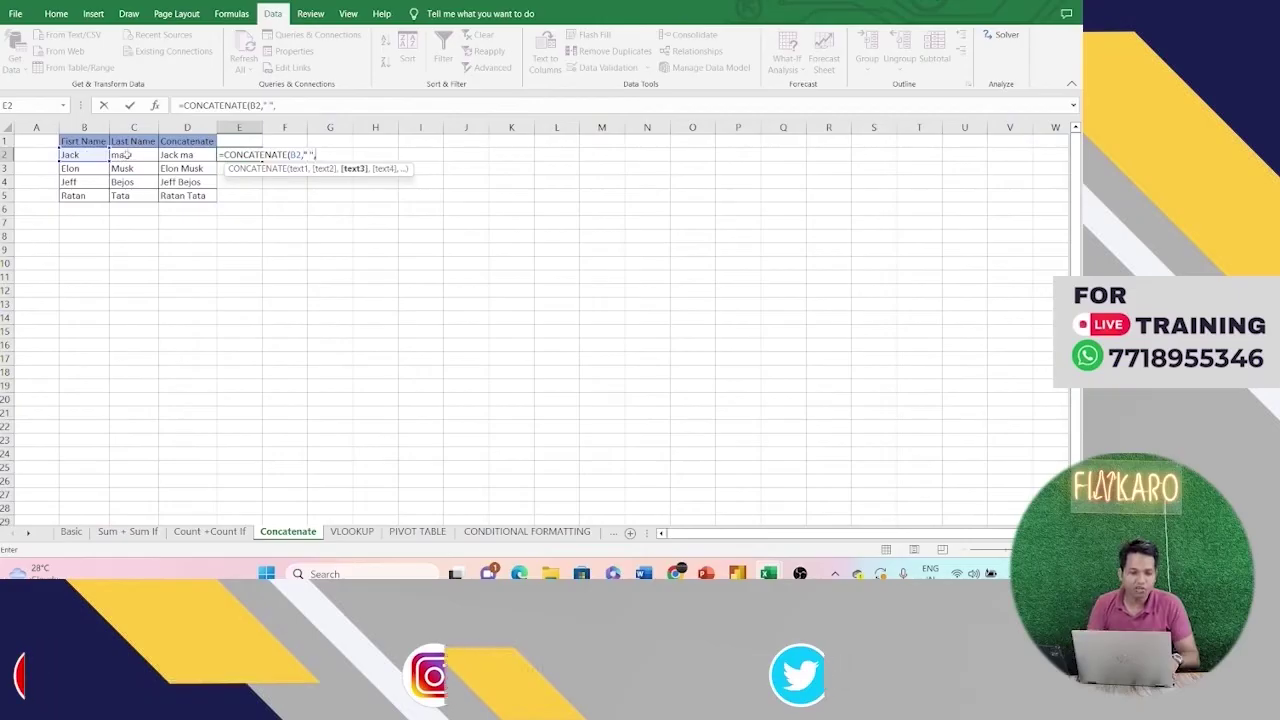
{"action": "left_click", "coordinate": [122, 155]}
{"action": "key", "text": "Return"}
Step: Reopen the formula in E2 and examine its quoted space argument
{"action": "left_click", "coordinate": [244, 156]}
{"action": "double_click", "coordinate": [244, 156]}
{"action": "left_click", "coordinate": [313, 155]}
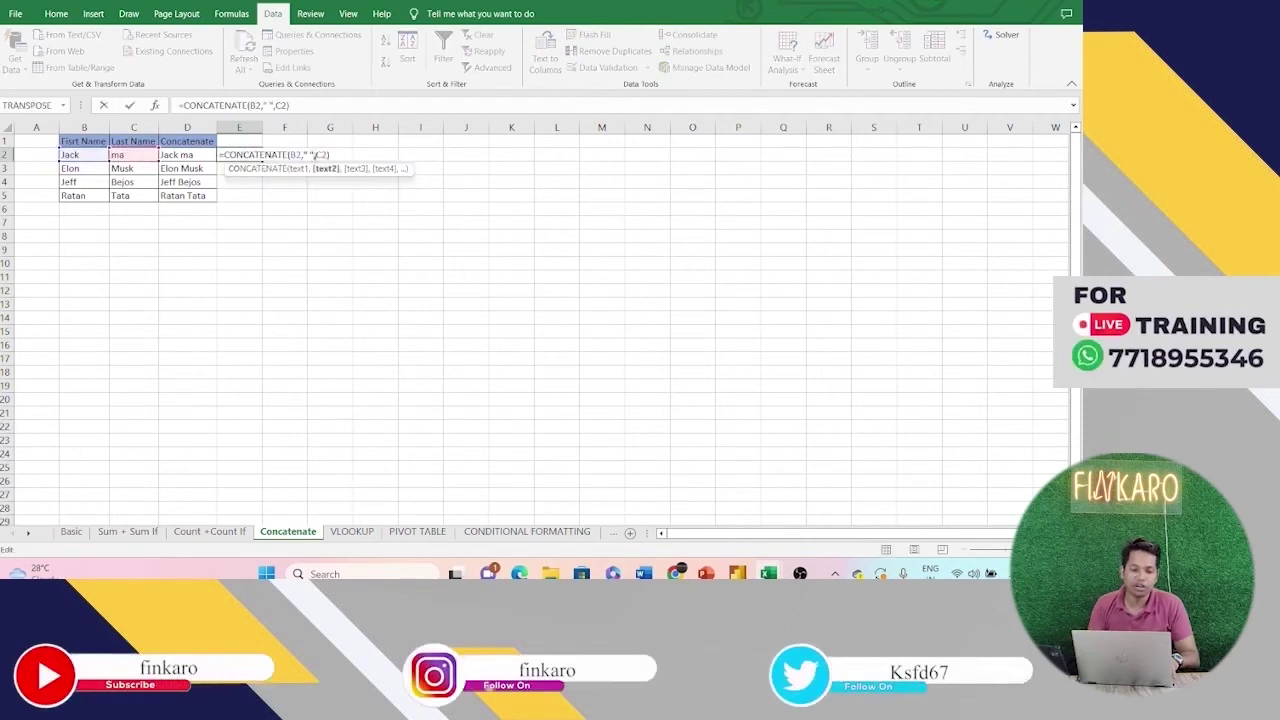
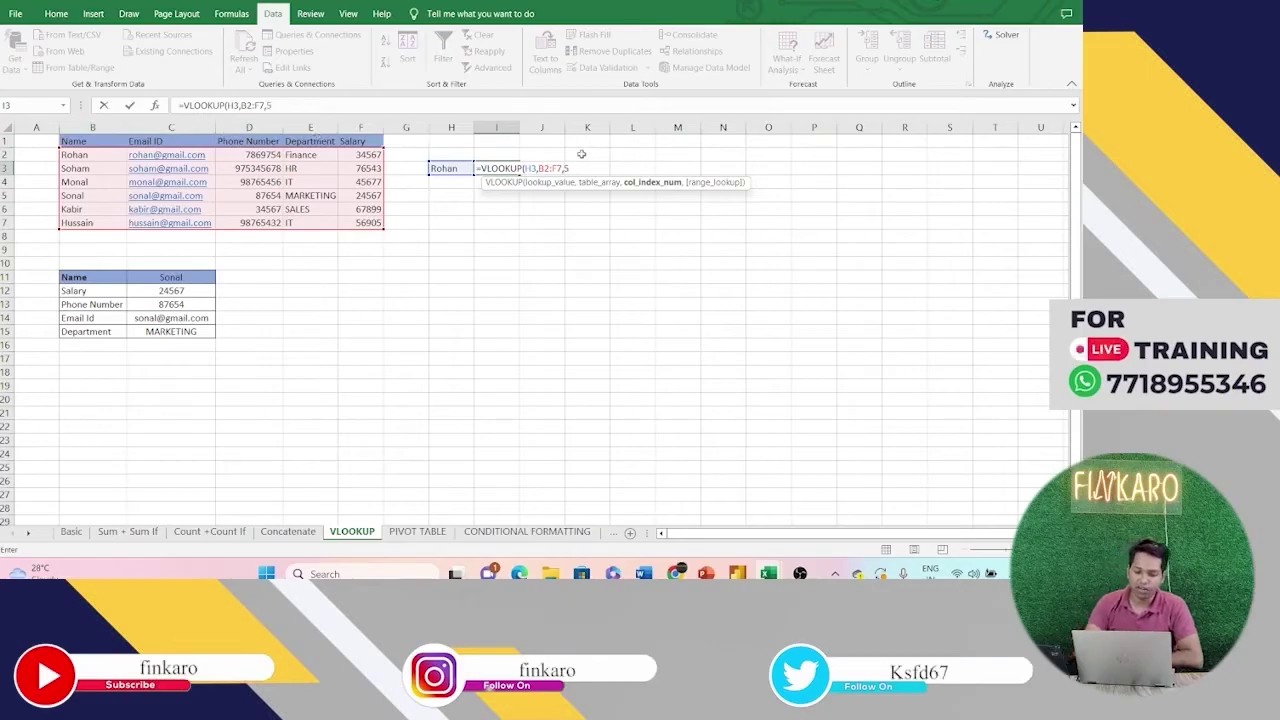
Step: Complete the salary lookup in I3 as =VLOOKUP(H3,B2:F7,5,0) and select the result cell
{"action": "type", "text": ",0"}
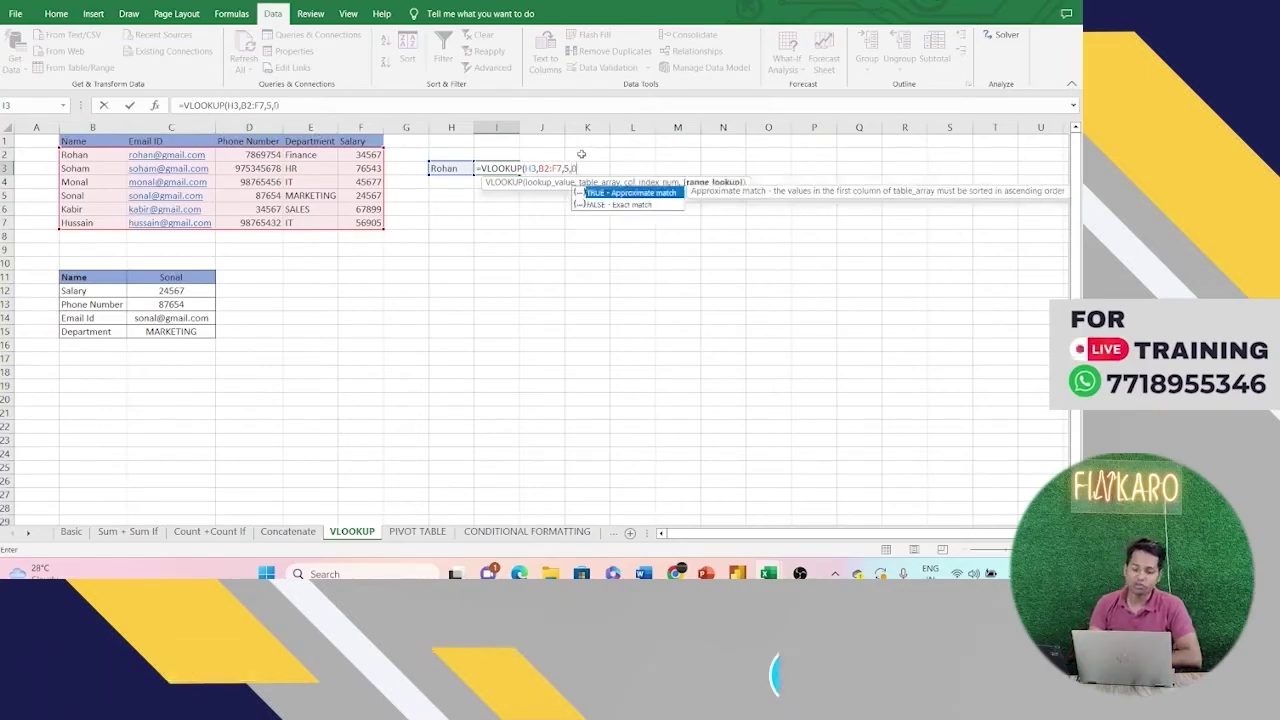
{"action": "type", "text": ")"}
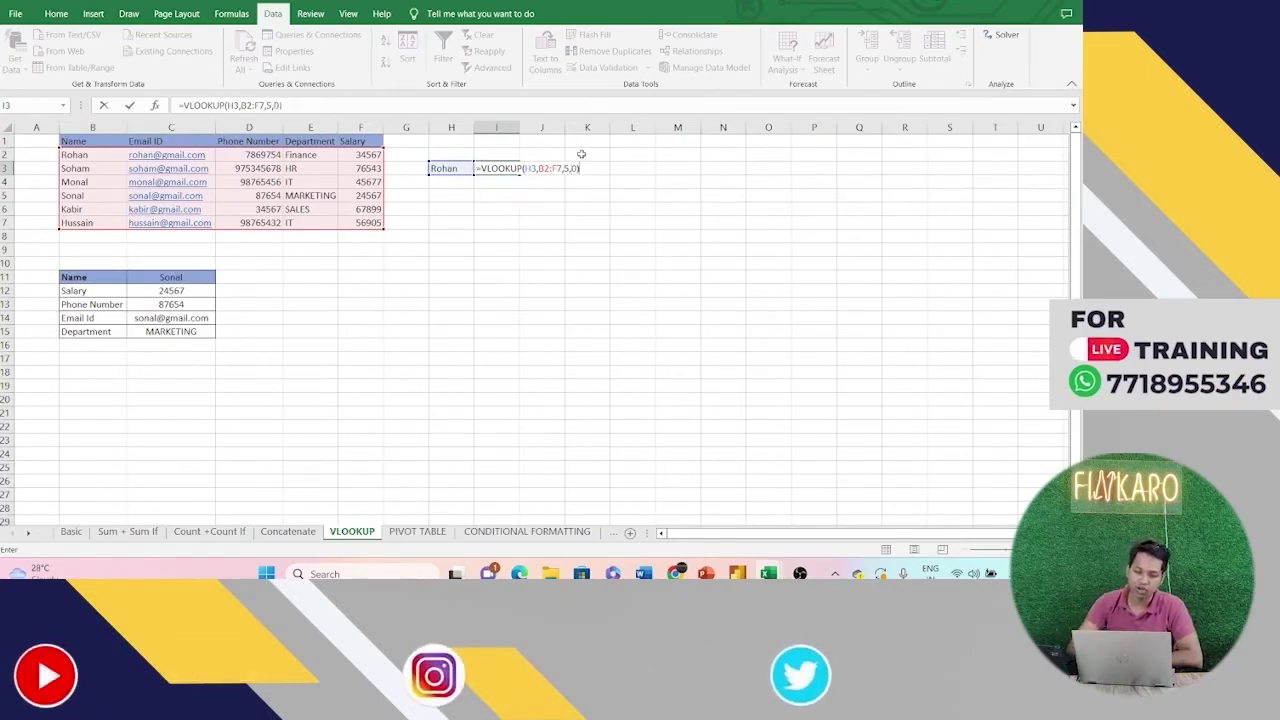
{"action": "key", "text": "Return"}
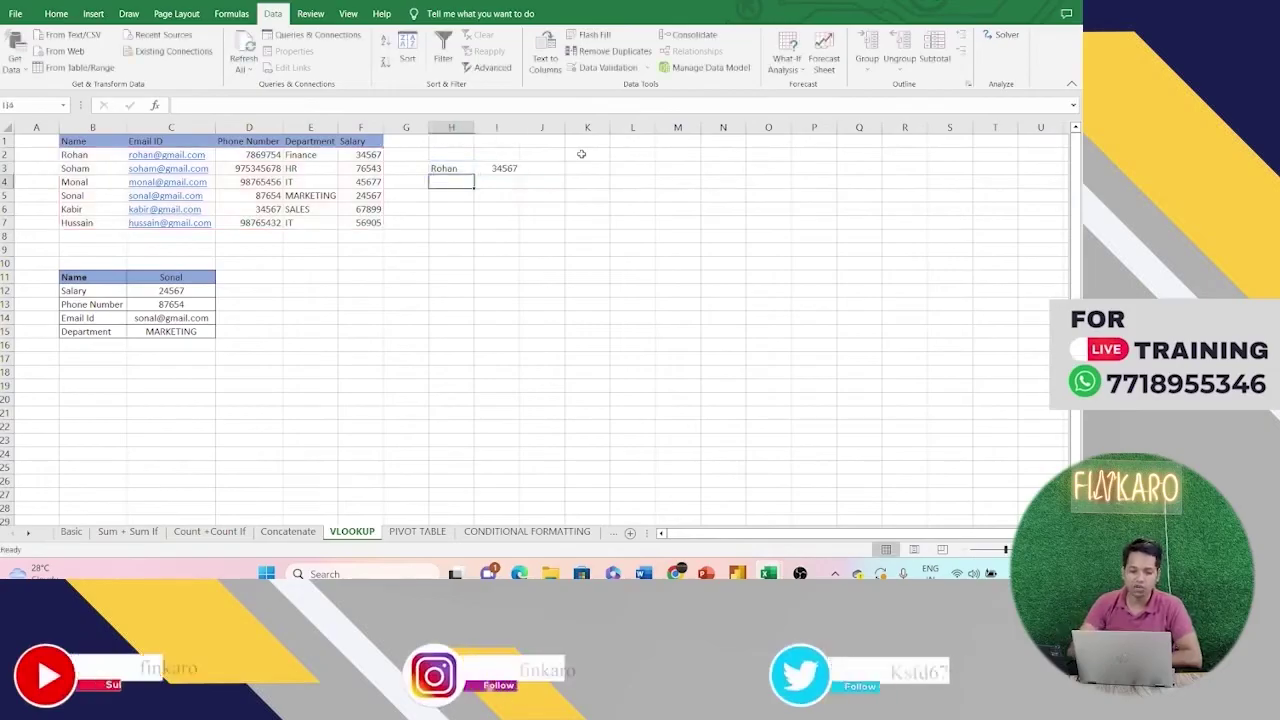
{"action": "left_click", "coordinate": [508, 168]}
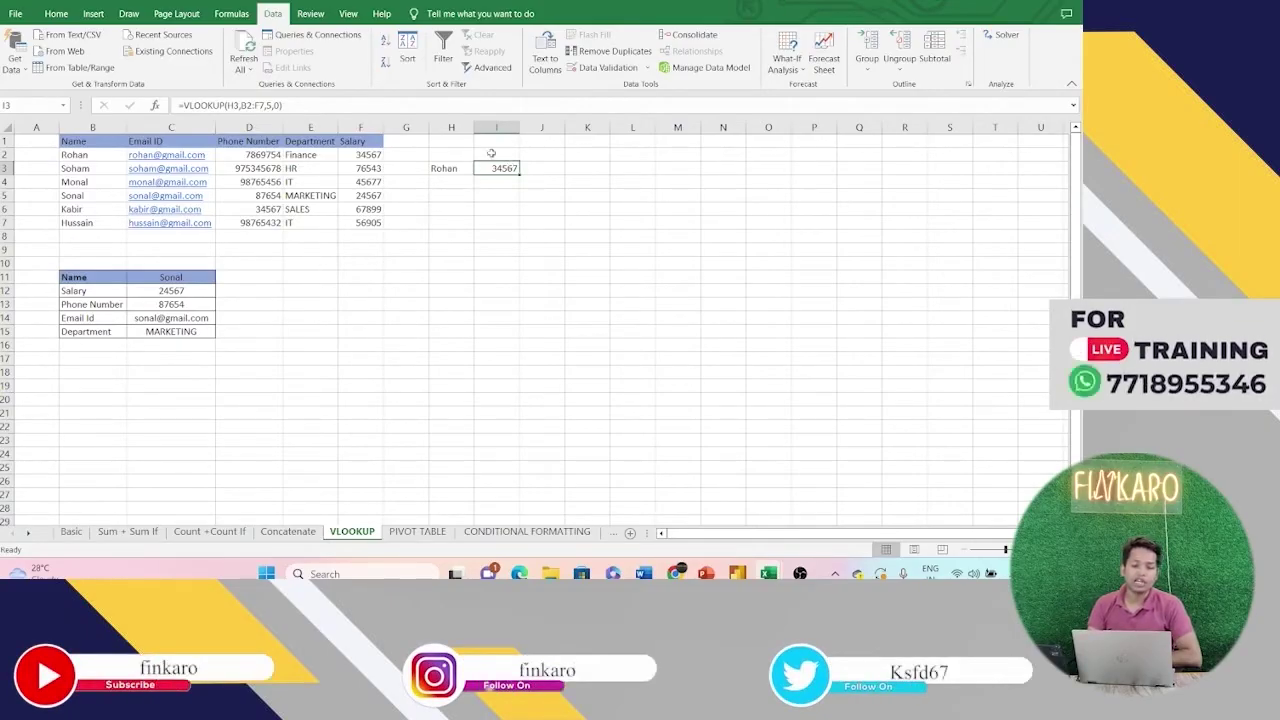
Step: Clear H3 and give it a List data validation sourced from the names in B2:B7
{"action": "left_click", "coordinate": [449, 170]}
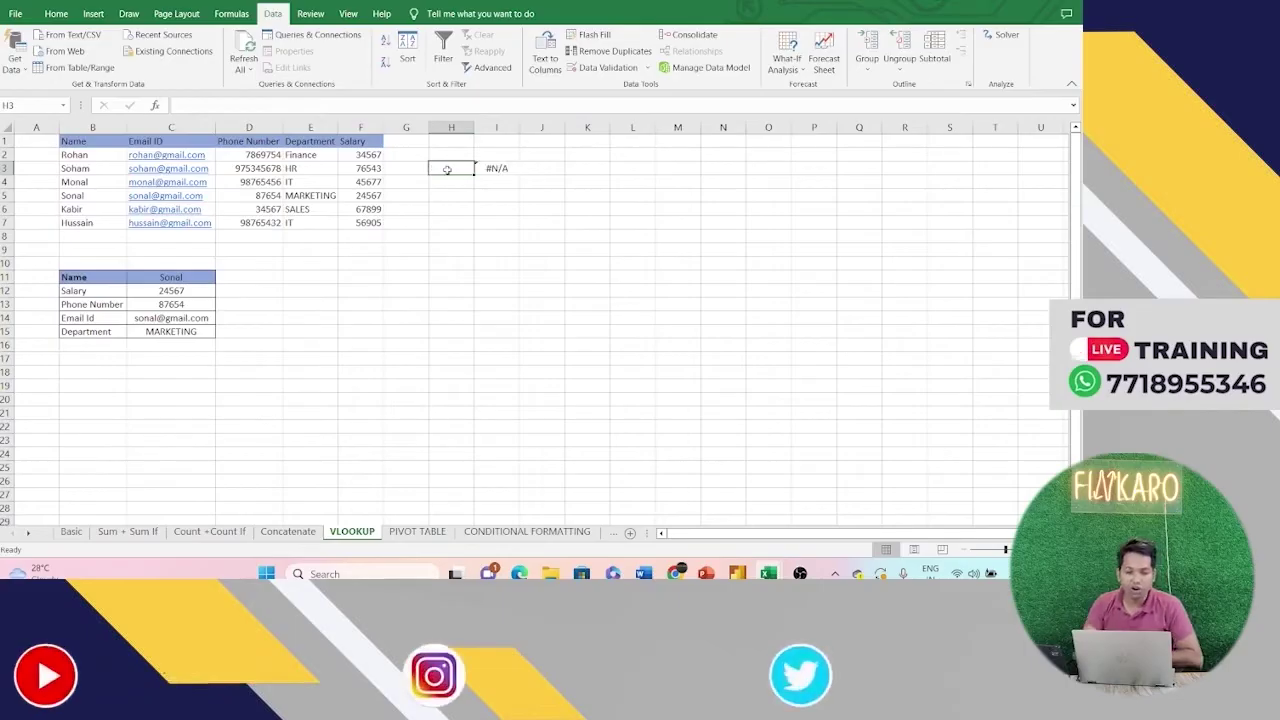
{"action": "left_click", "coordinate": [647, 69]}
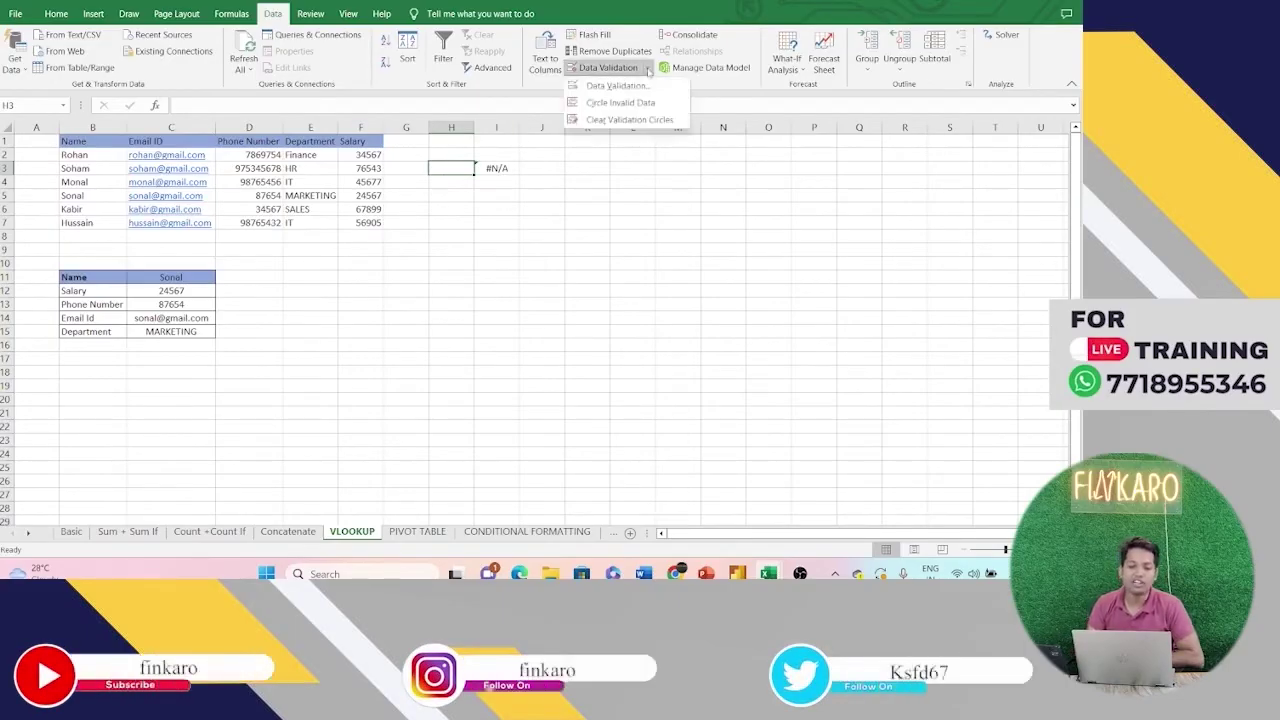
{"action": "left_click", "coordinate": [638, 86]}
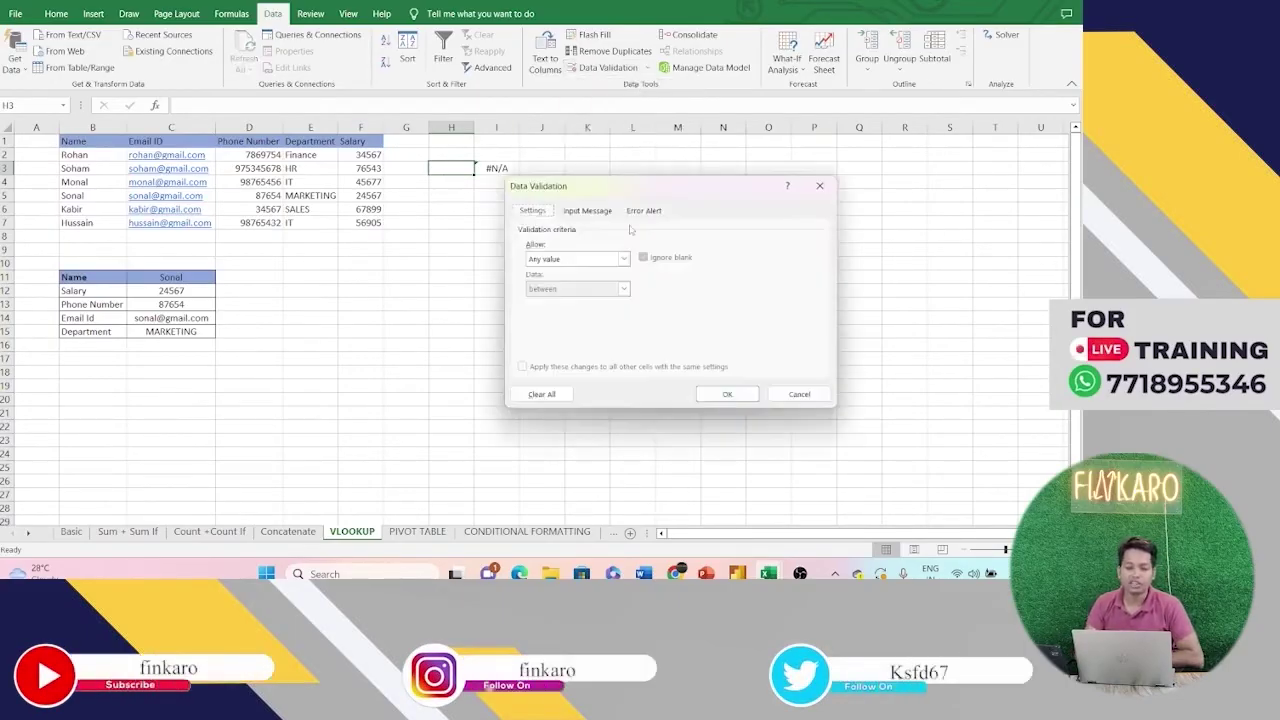
{"action": "left_click", "coordinate": [622, 260]}
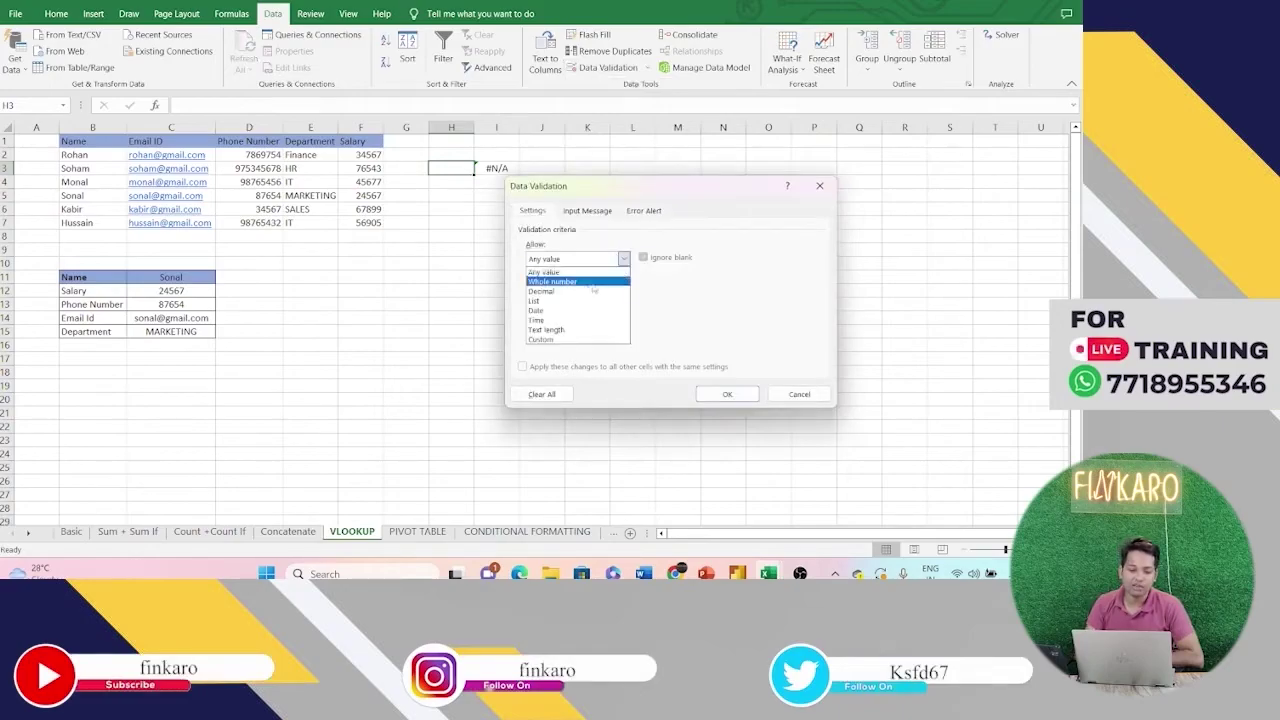
{"action": "left_click", "coordinate": [561, 302]}
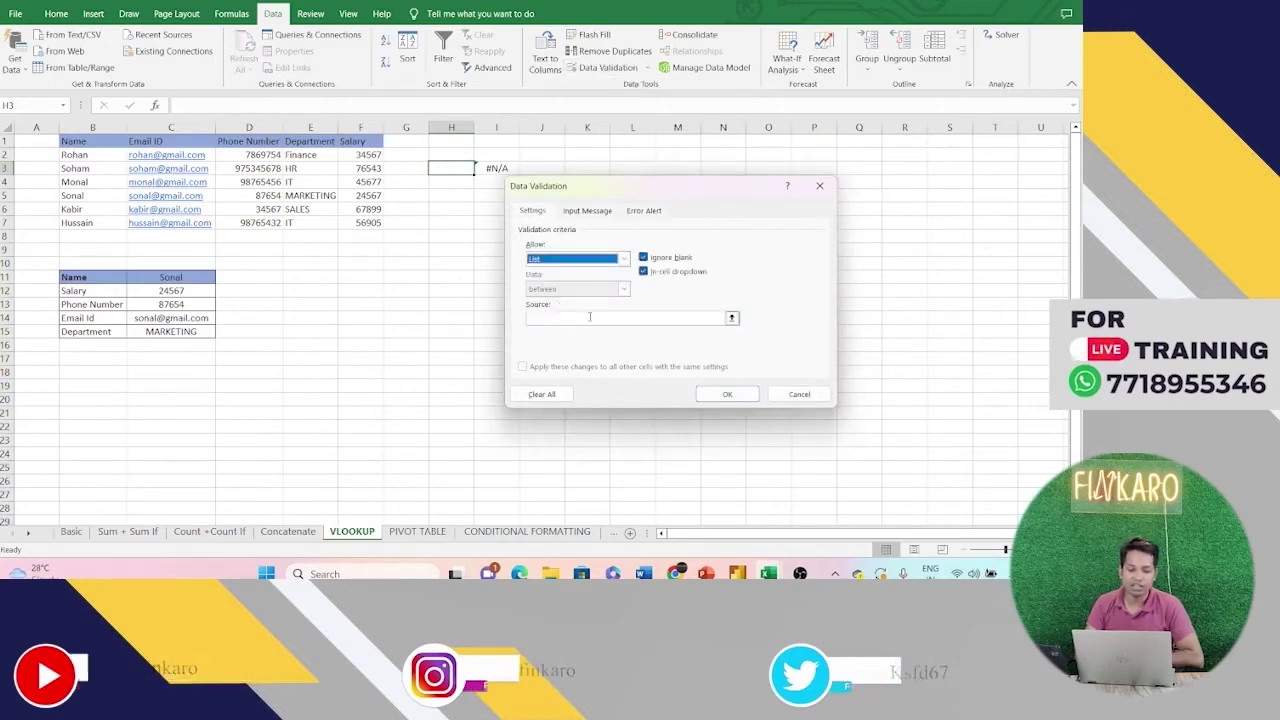
{"action": "left_click", "coordinate": [576, 318]}
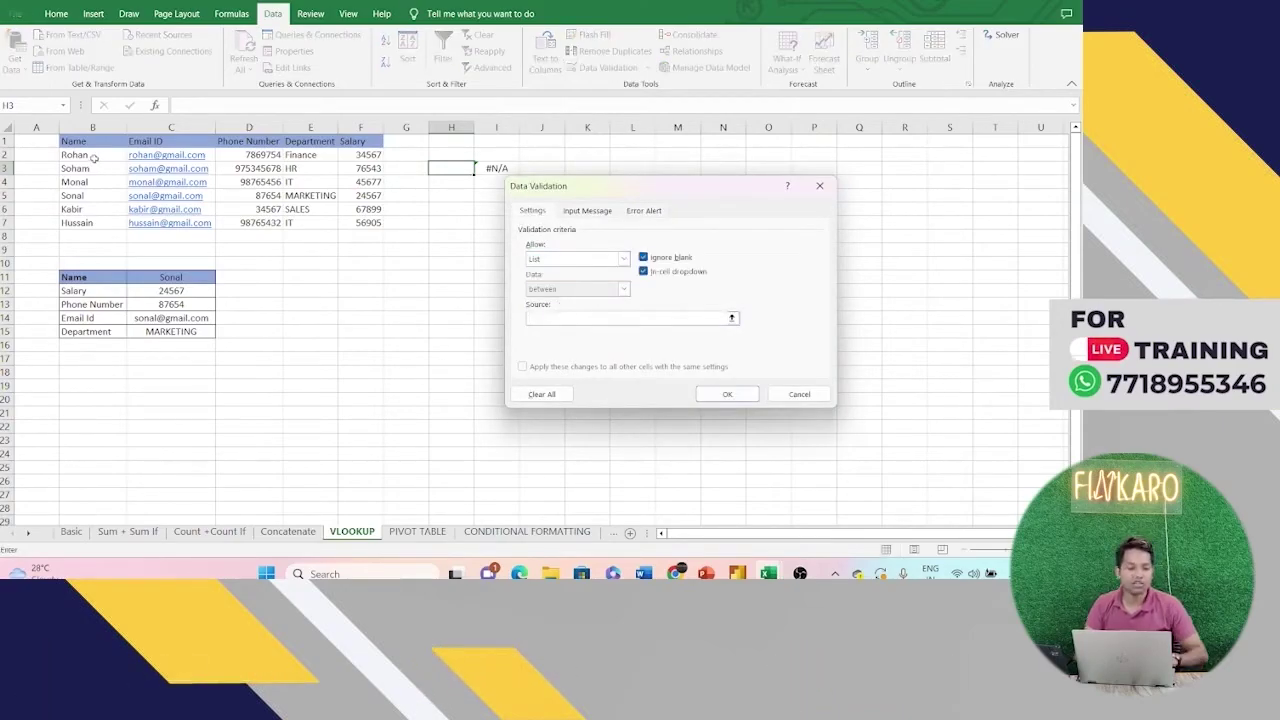
{"action": "left_click_drag", "start_coordinate": [95, 158], "coordinate": [80, 222]}
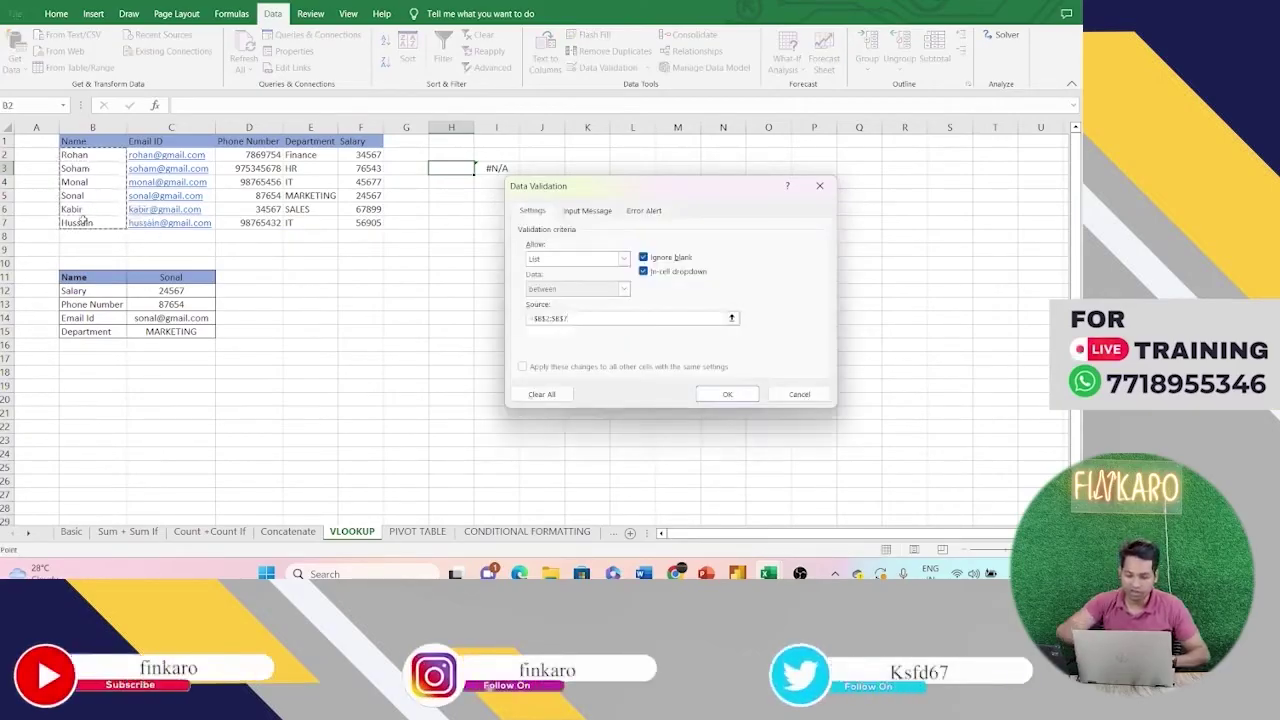
{"action": "left_click", "coordinate": [730, 394]}
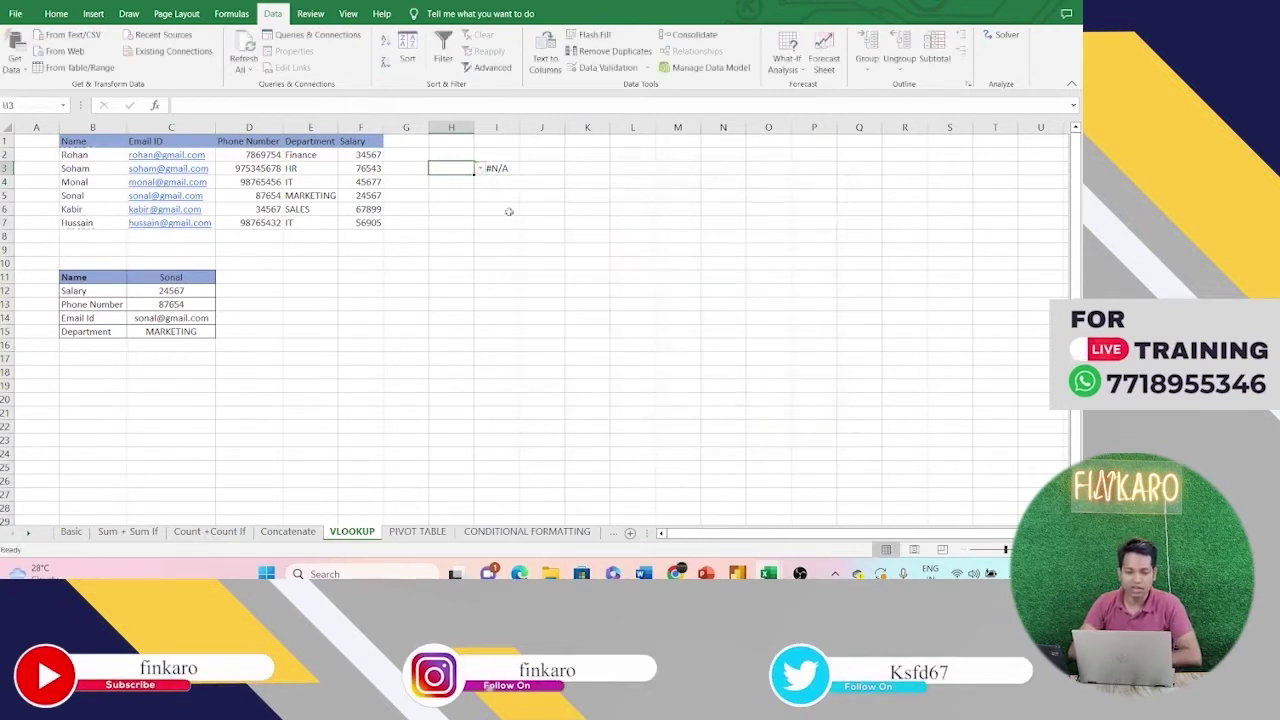
Step: Choose the second and then the third name from the list in H3 to look up their salaries
{"action": "left_click", "coordinate": [480, 168]}
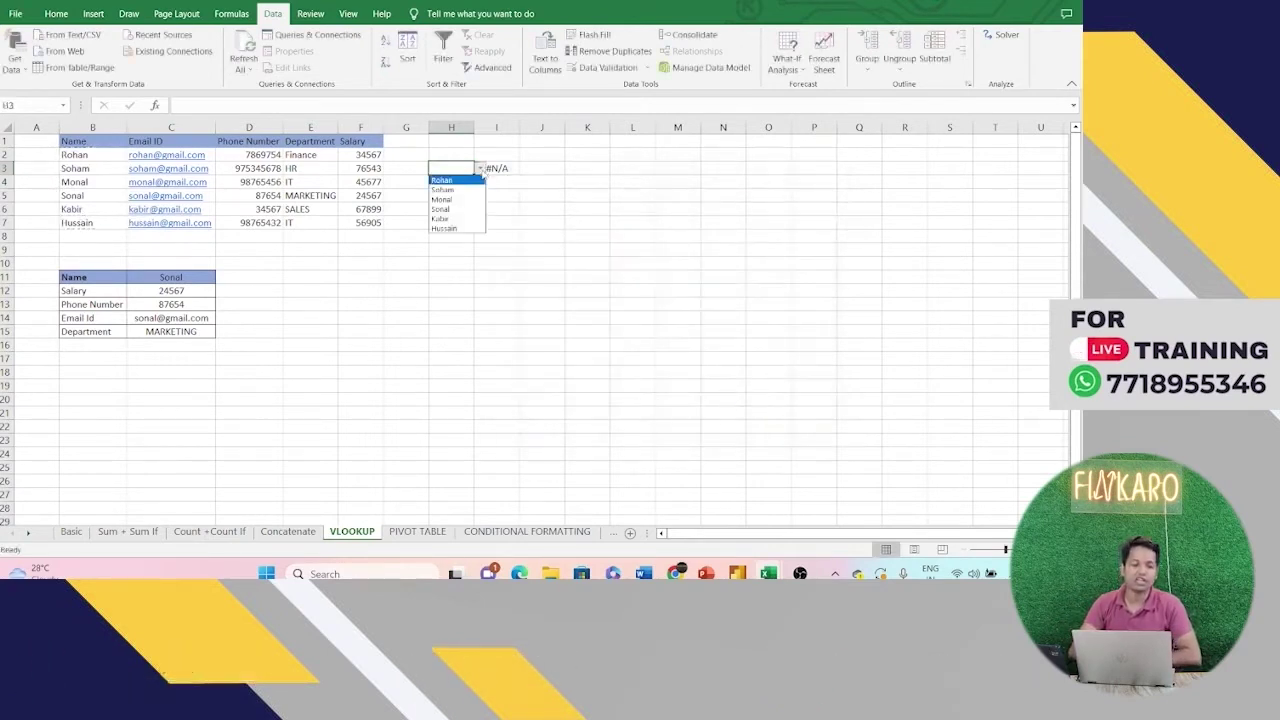
{"action": "left_click", "coordinate": [459, 189]}
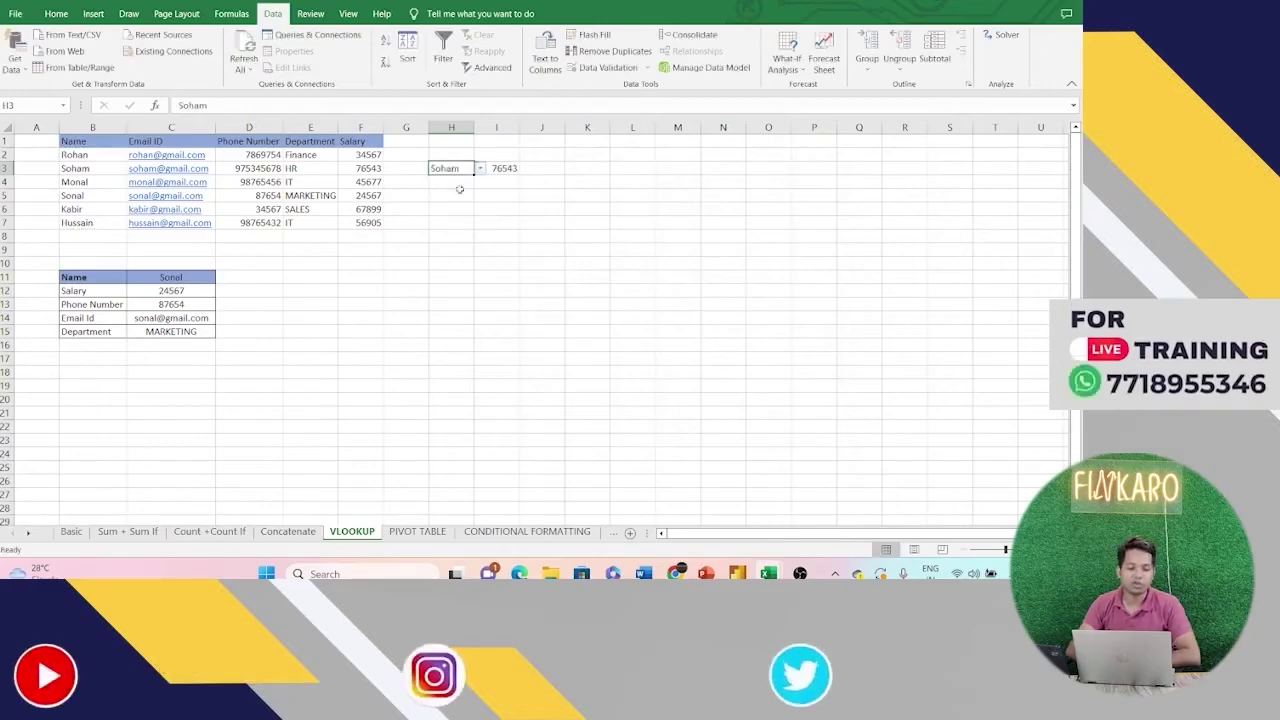
{"action": "left_click", "coordinate": [480, 169]}
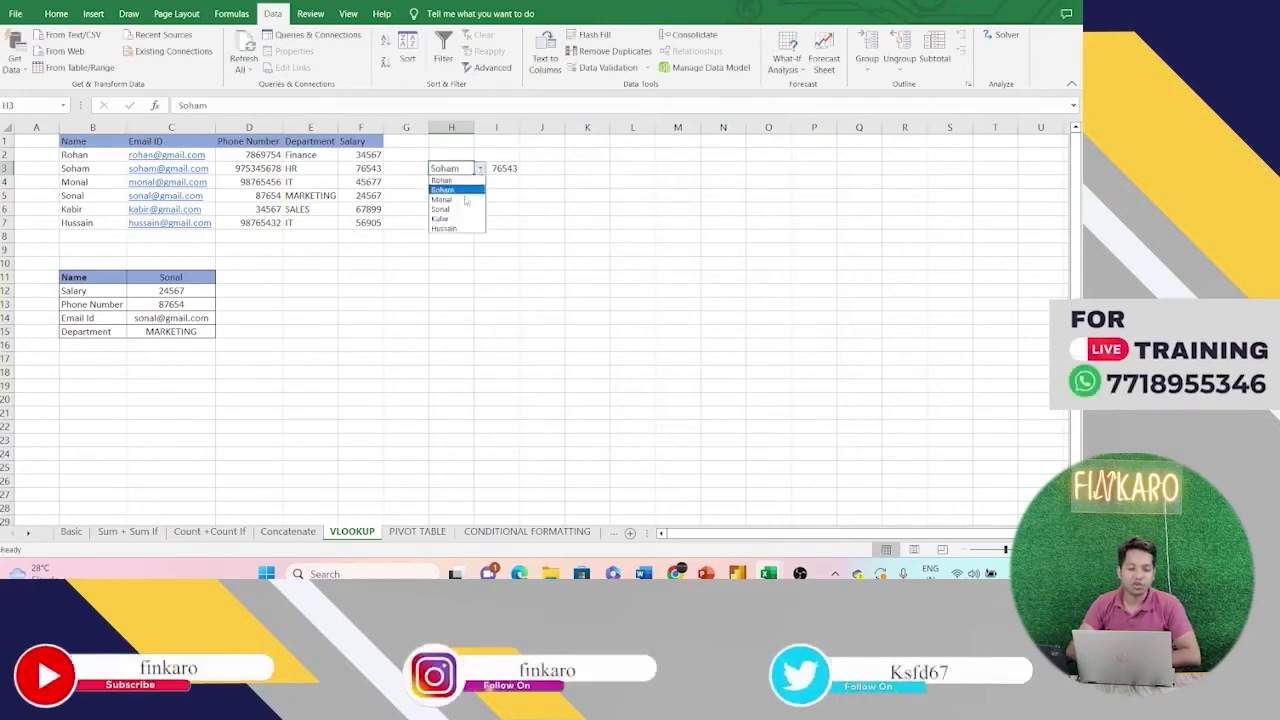
{"action": "left_click", "coordinate": [460, 199]}
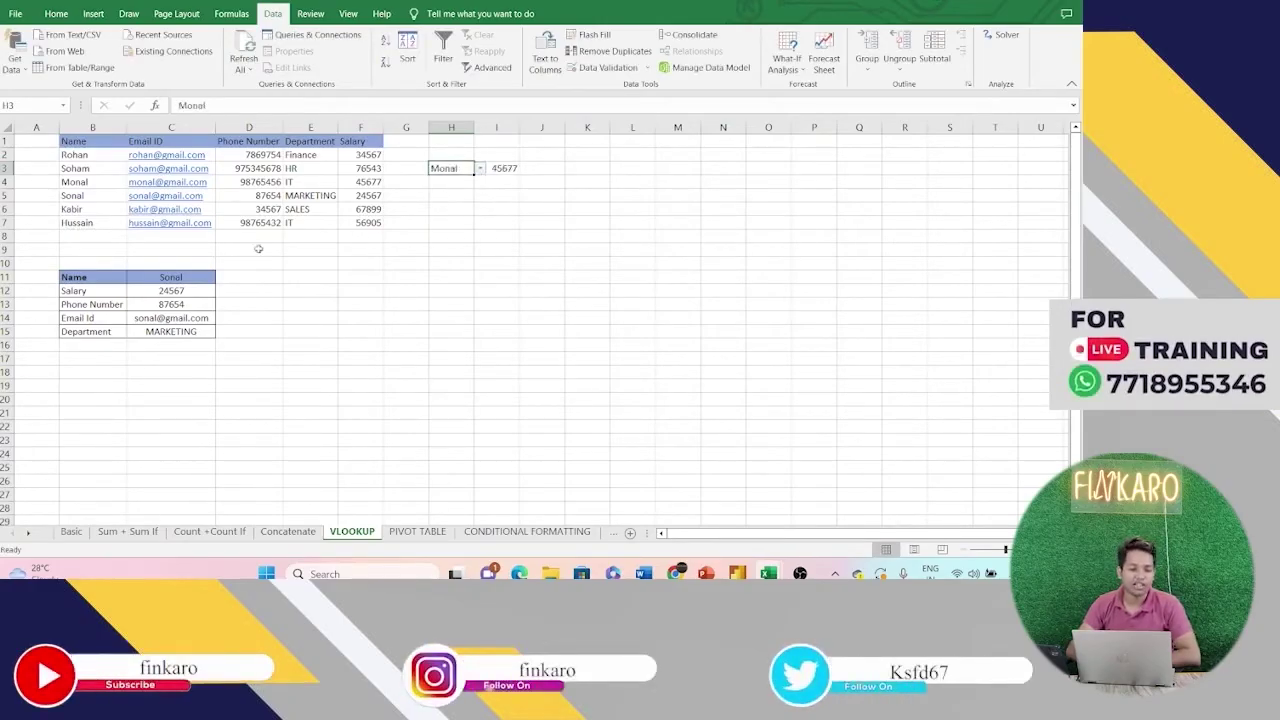
Step: Set the name in C11 of the lookup summary table to the fifth name in its list
{"action": "left_click", "coordinate": [187, 277]}
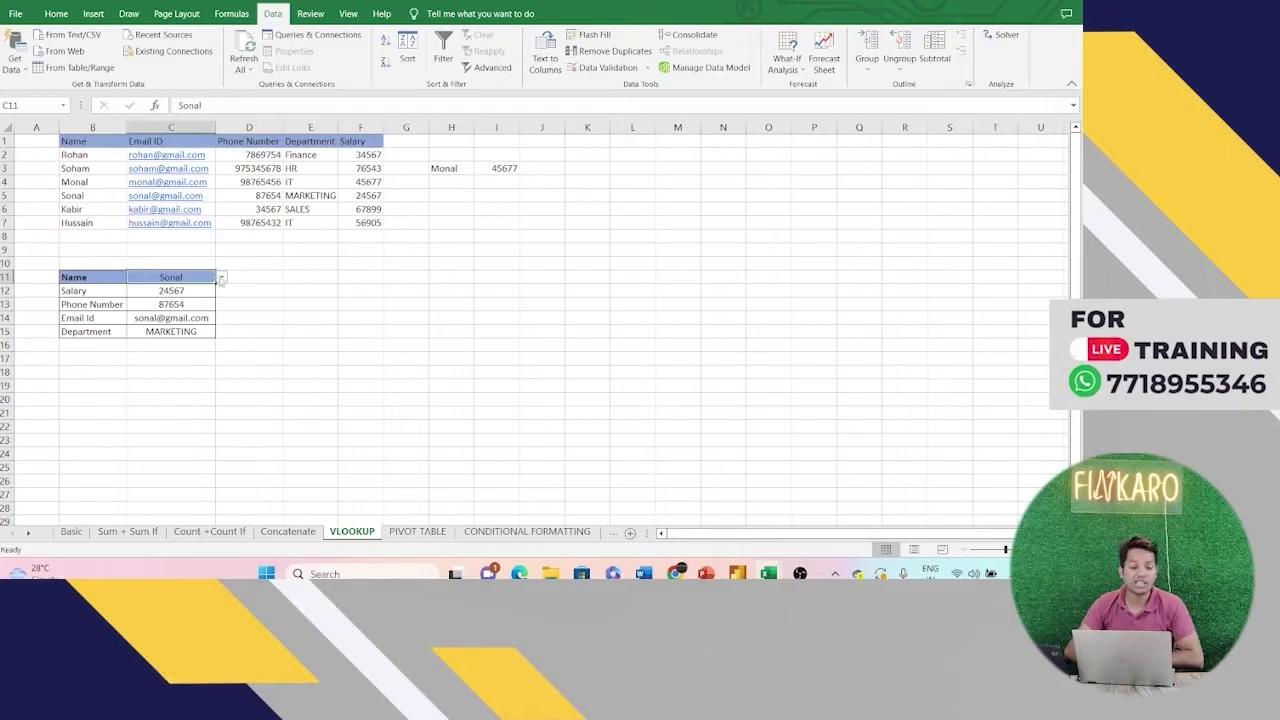
{"action": "left_click", "coordinate": [221, 278]}
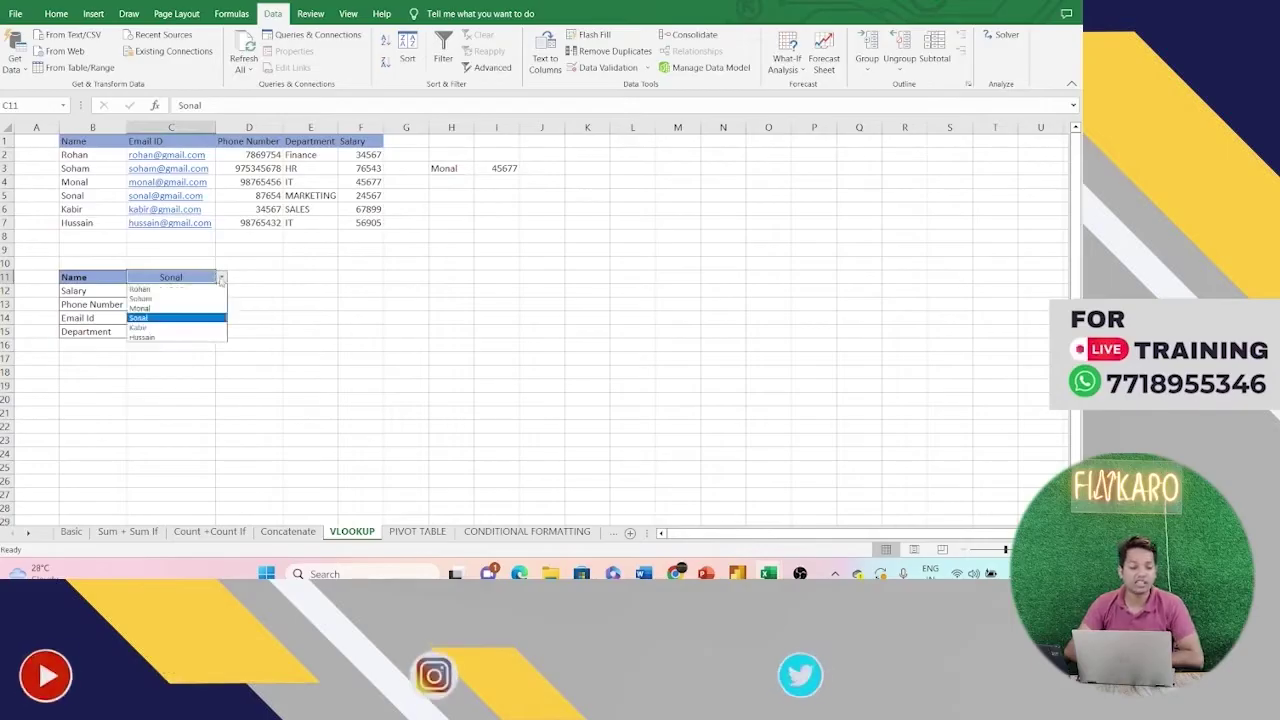
{"action": "left_click", "coordinate": [177, 328]}
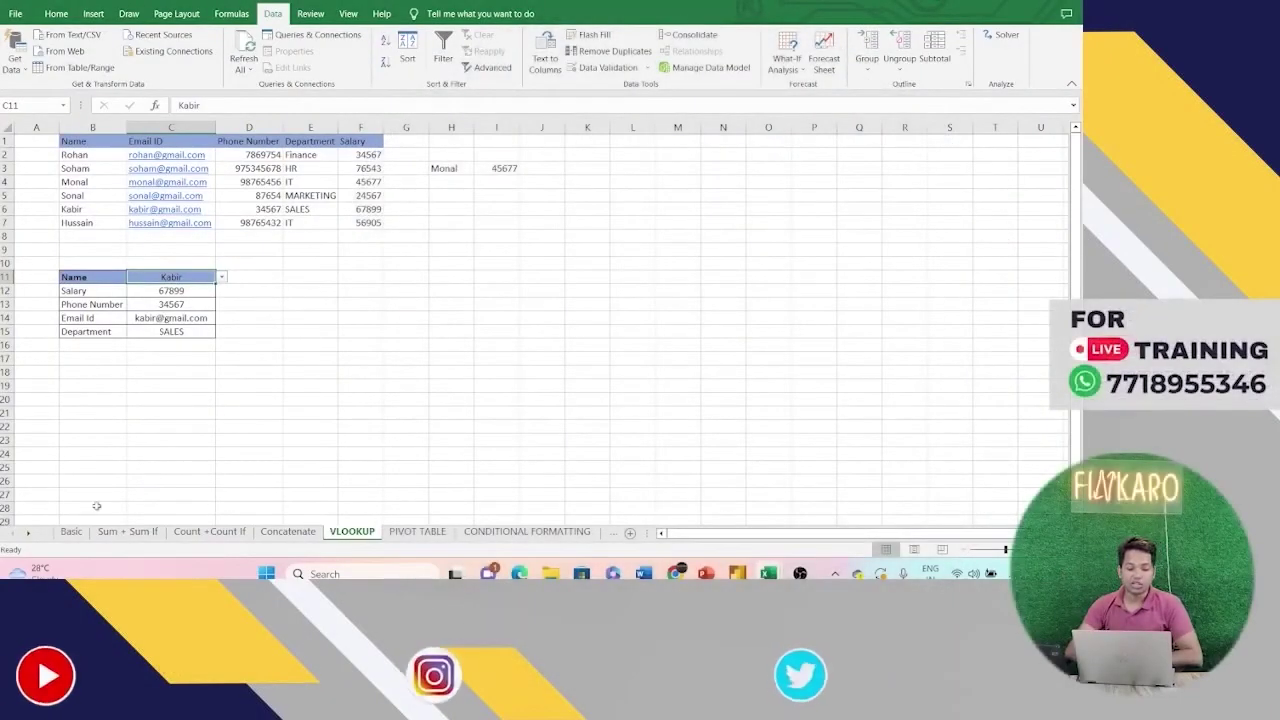
Step: Switch to the If sheet and examine the formula in C2 of the If Function column
{"action": "left_click", "coordinate": [28, 533]}
{"action": "left_click", "coordinate": [28, 533]}
{"action": "left_click", "coordinate": [28, 533]}
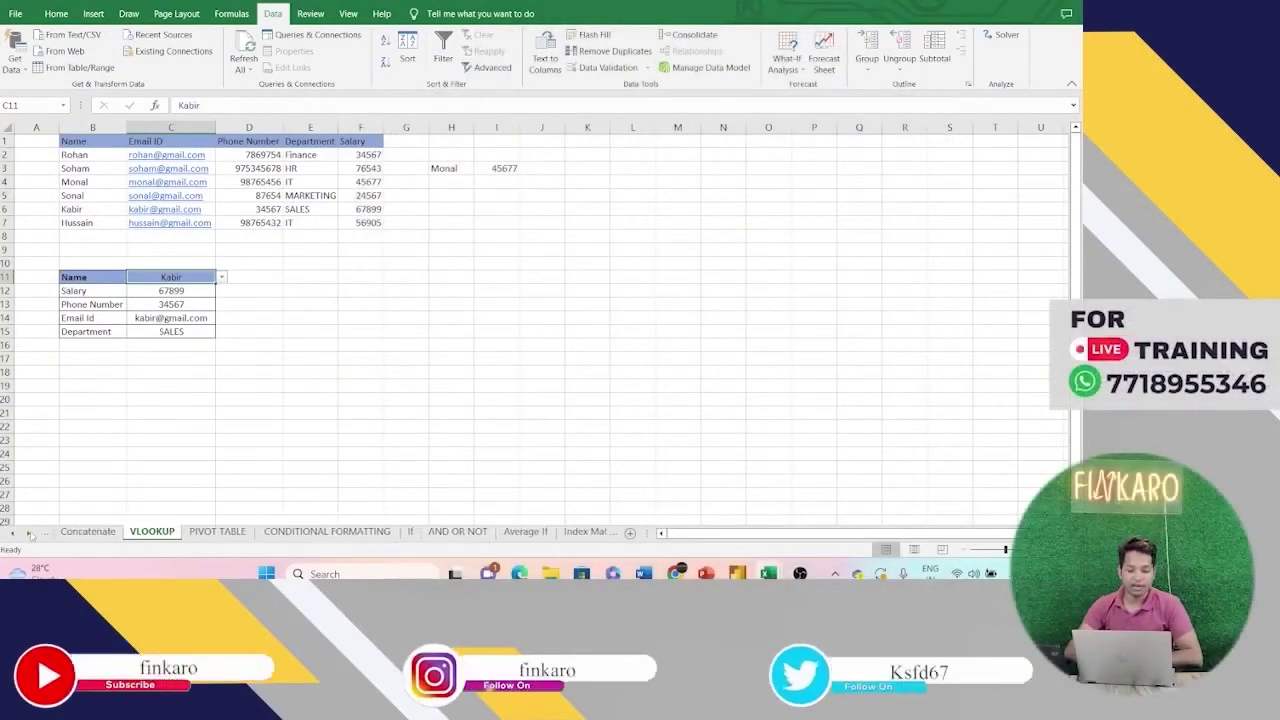
{"action": "left_click", "coordinate": [410, 532]}
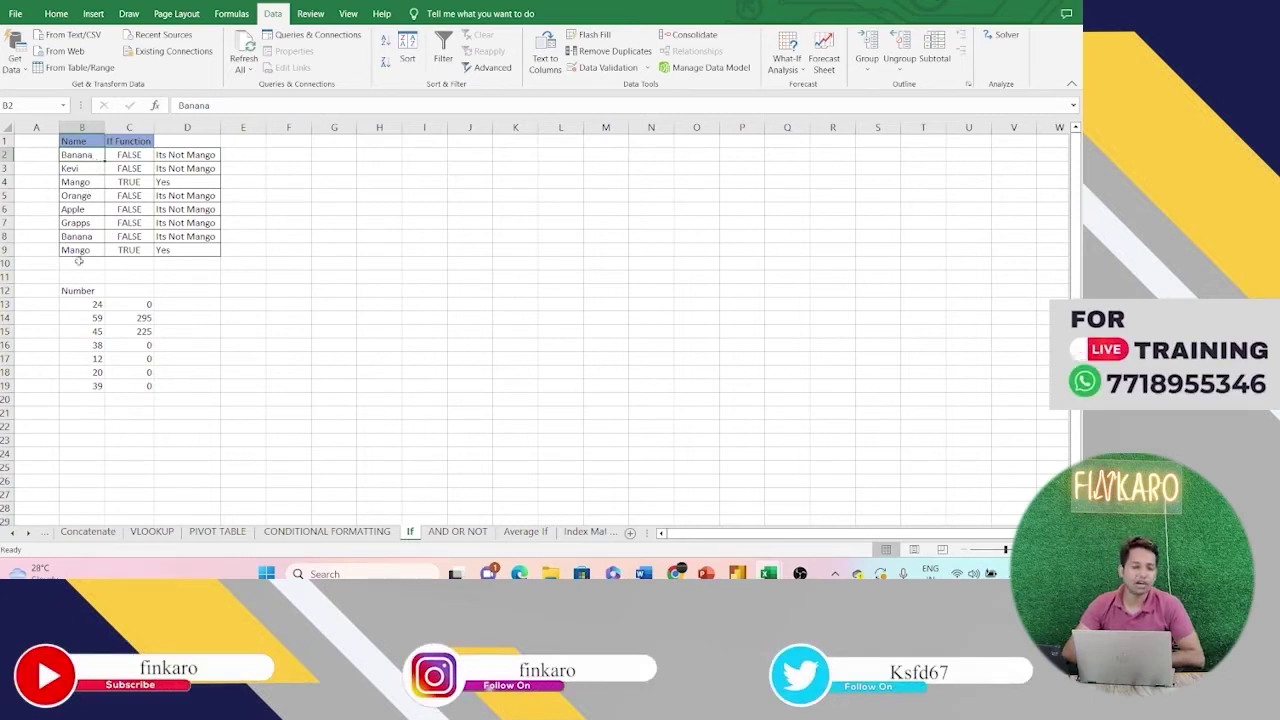
{"action": "left_click", "coordinate": [127, 155]}
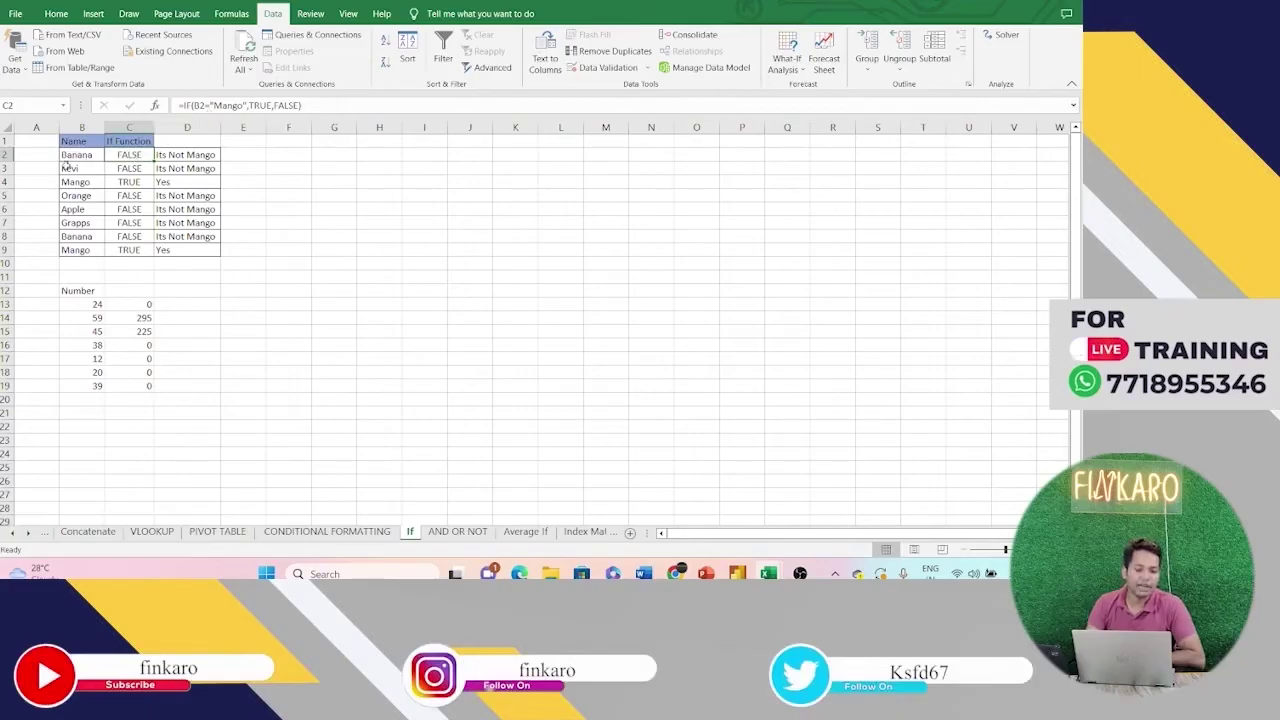
Step: Enter the formula =IF(B2="Mango",True,Flse) in E2 beside the fruit table
{"action": "left_click", "coordinate": [242, 155]}
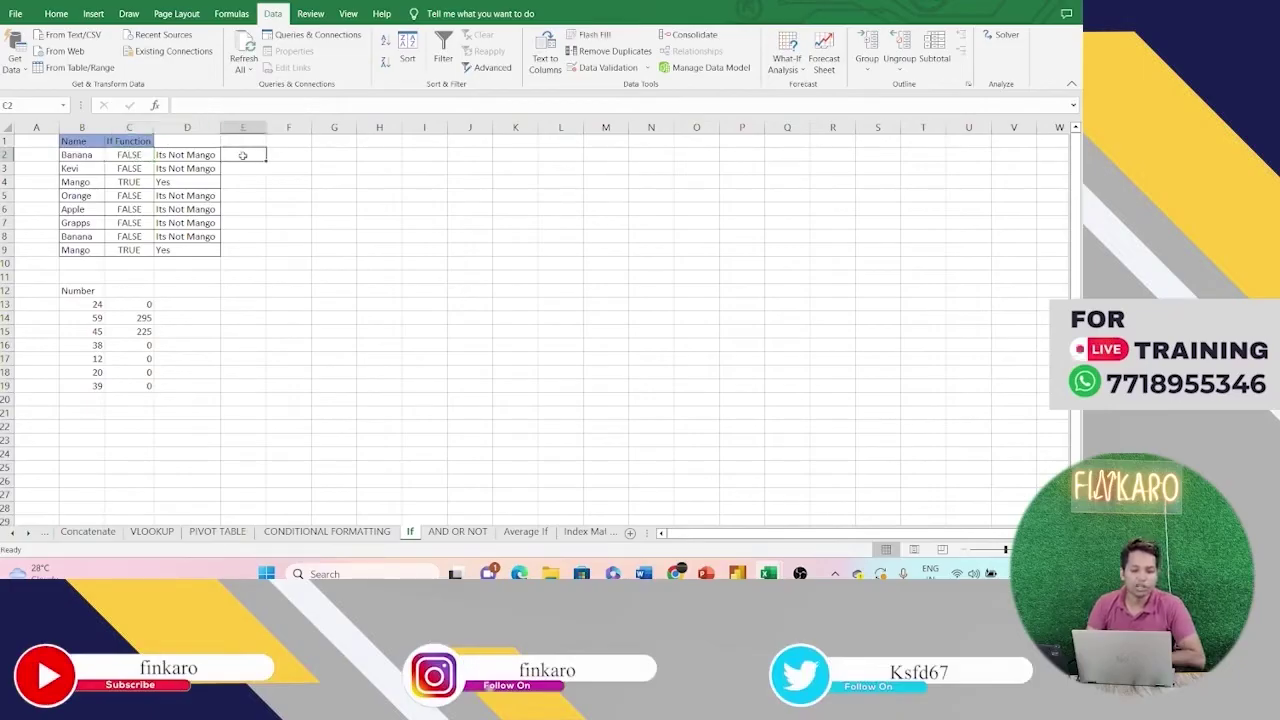
{"action": "type", "text": "=if"}
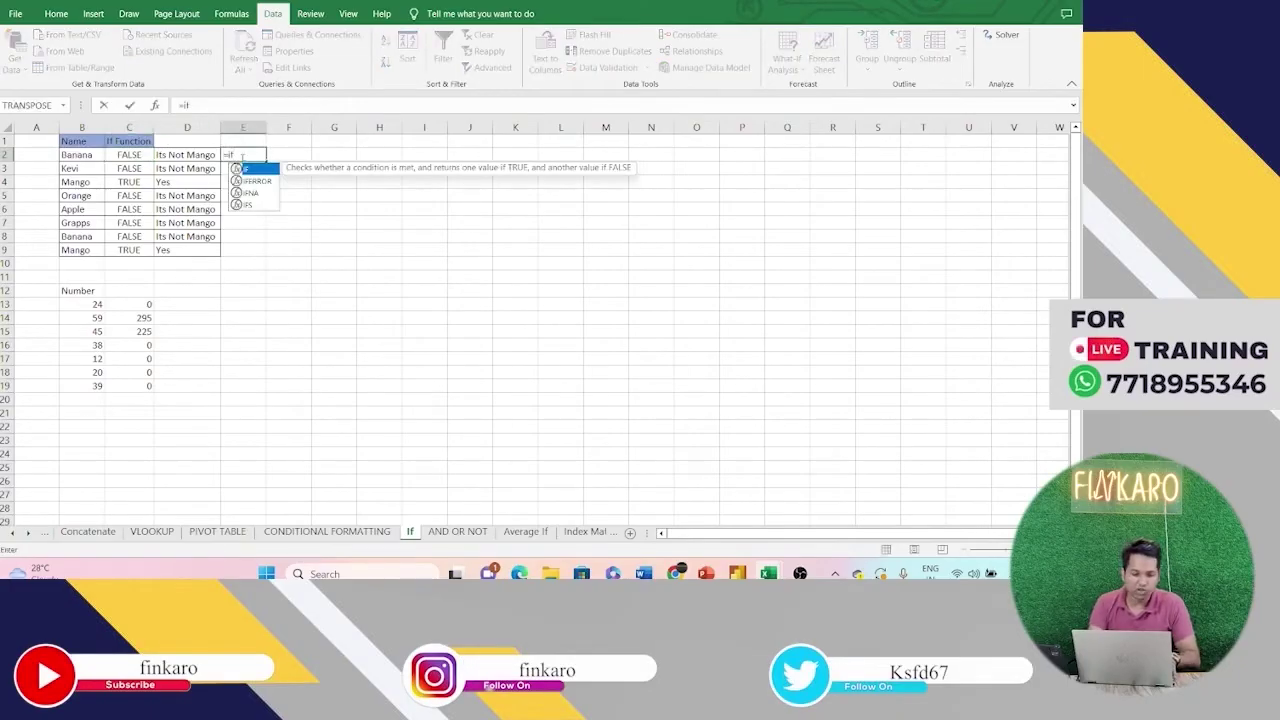
{"action": "key", "text": "Tab"}
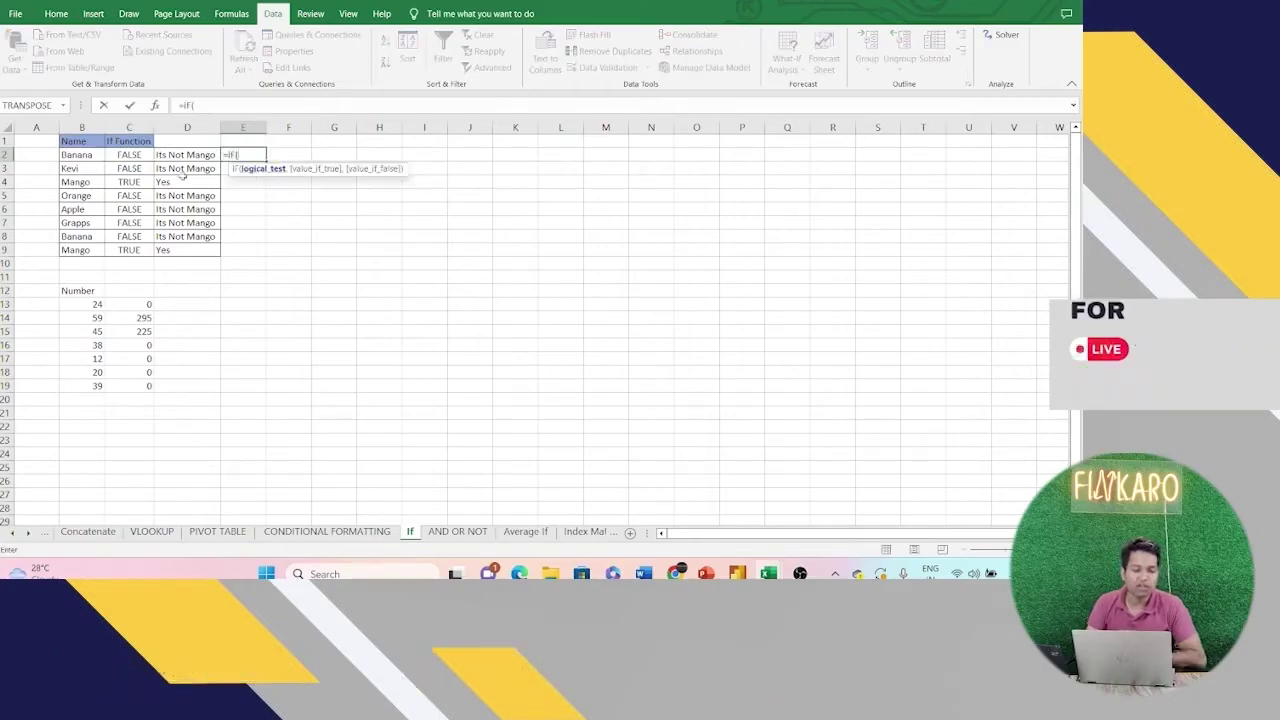
{"action": "left_click", "coordinate": [86, 155]}
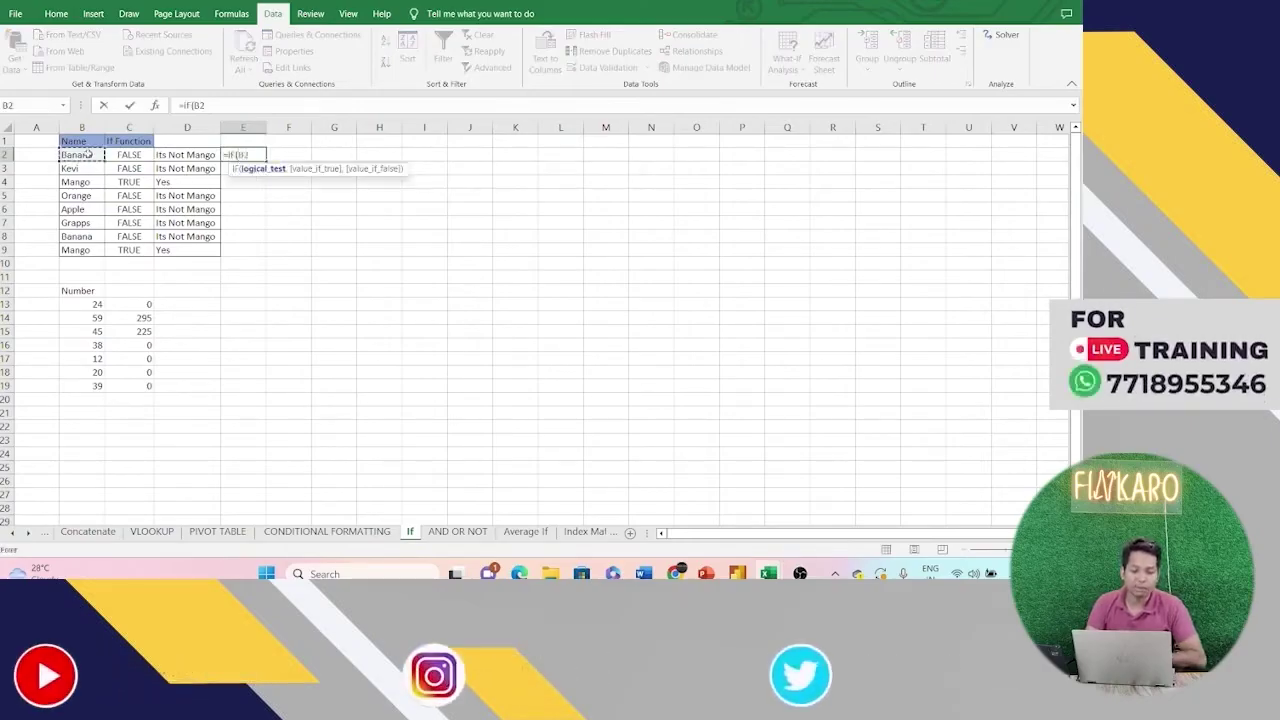
{"action": "type", "text": ">"}
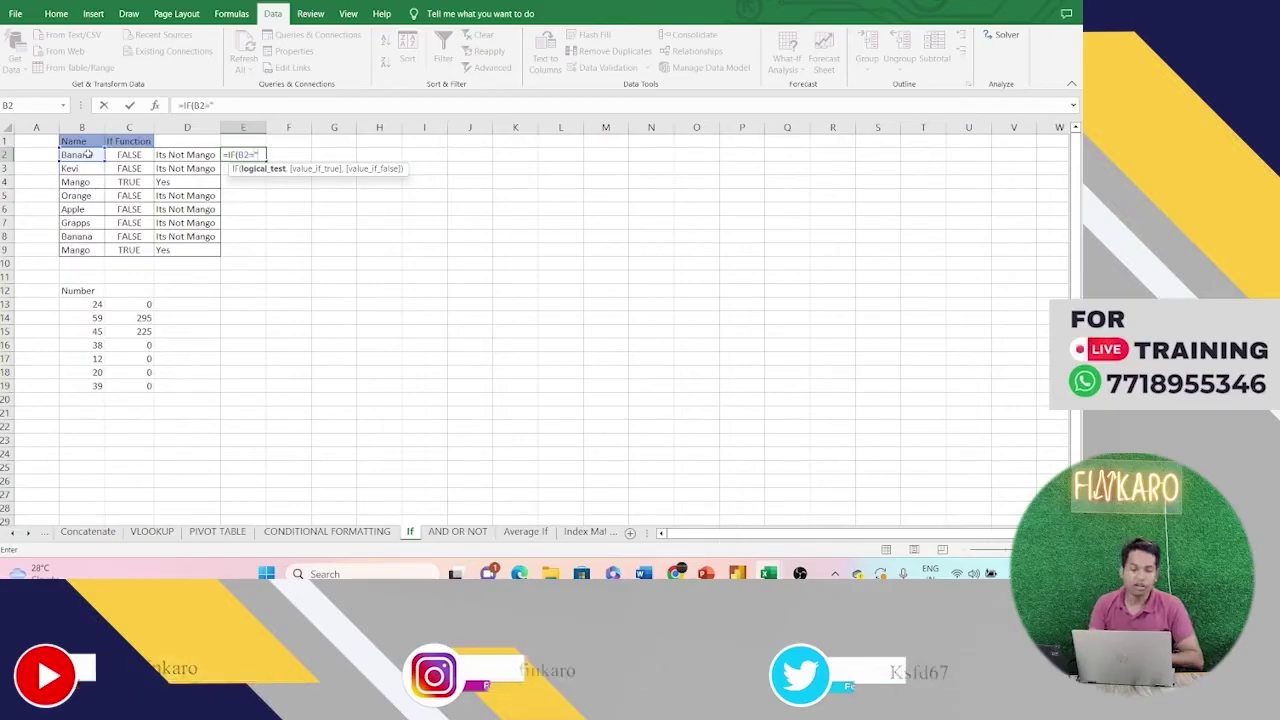
{"action": "type", "text": "\"Man"}
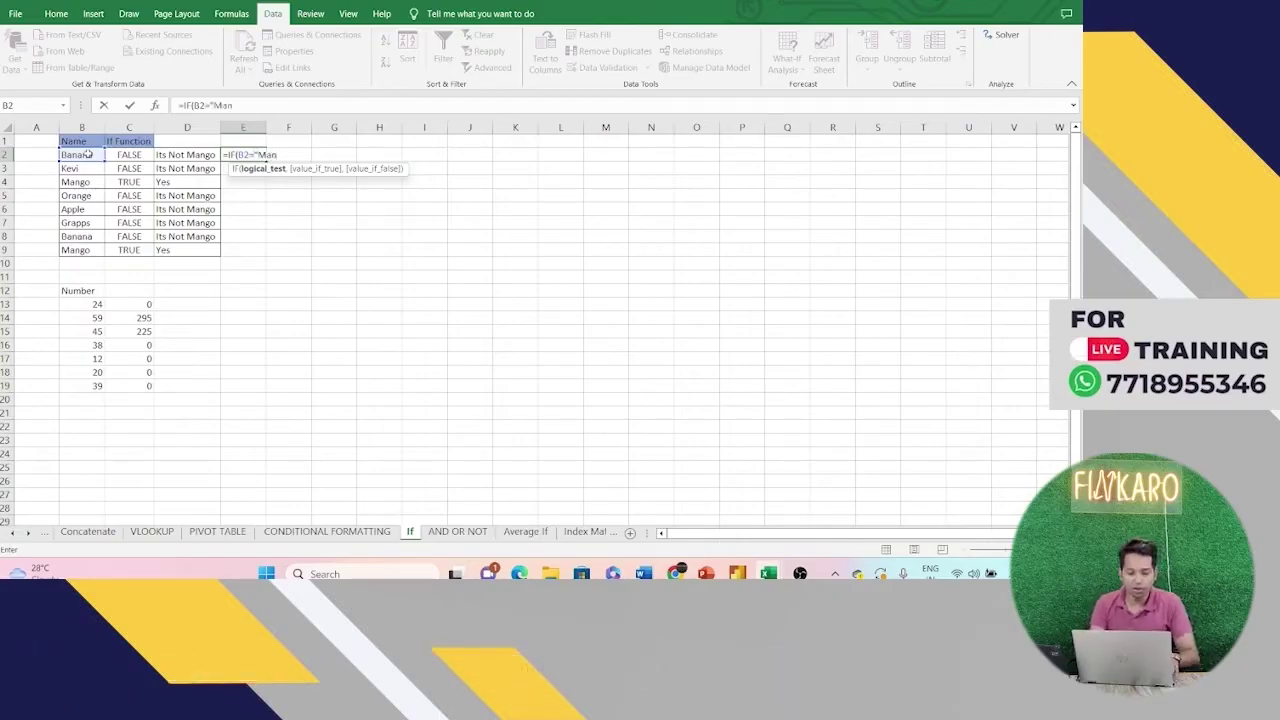
{"action": "type", "text": "go"}
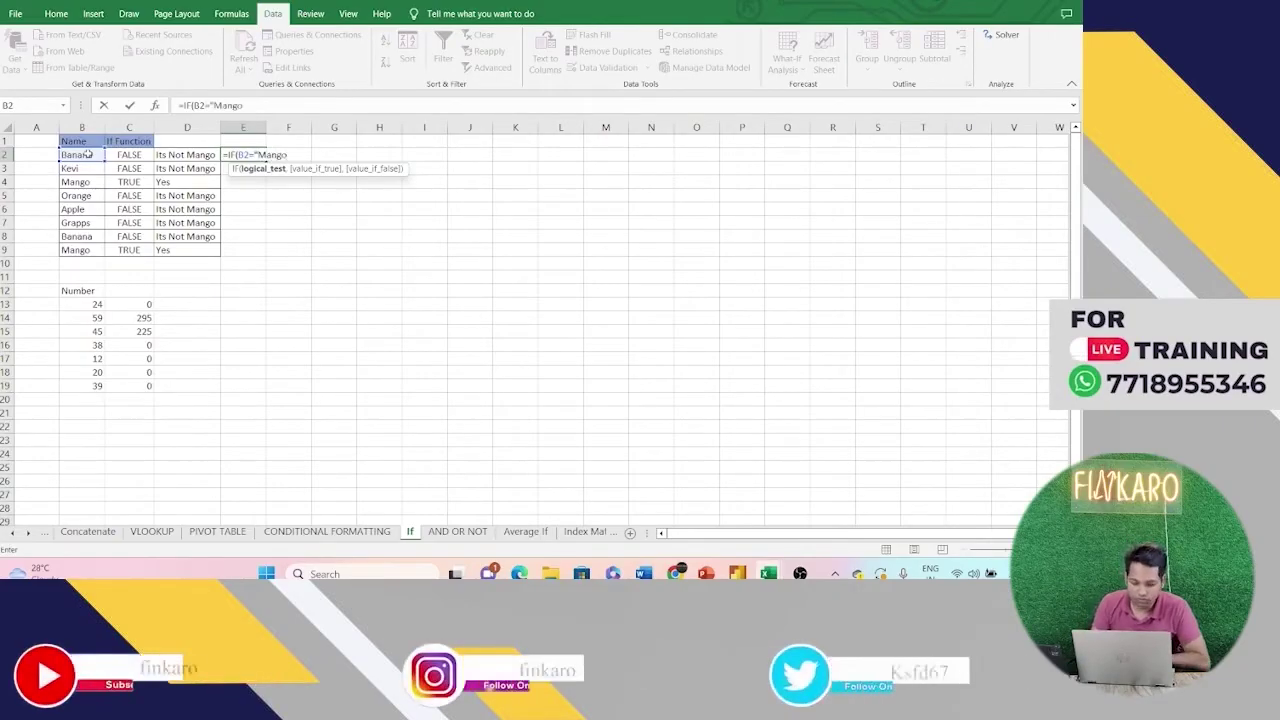
{"action": "type", "text": "\","}
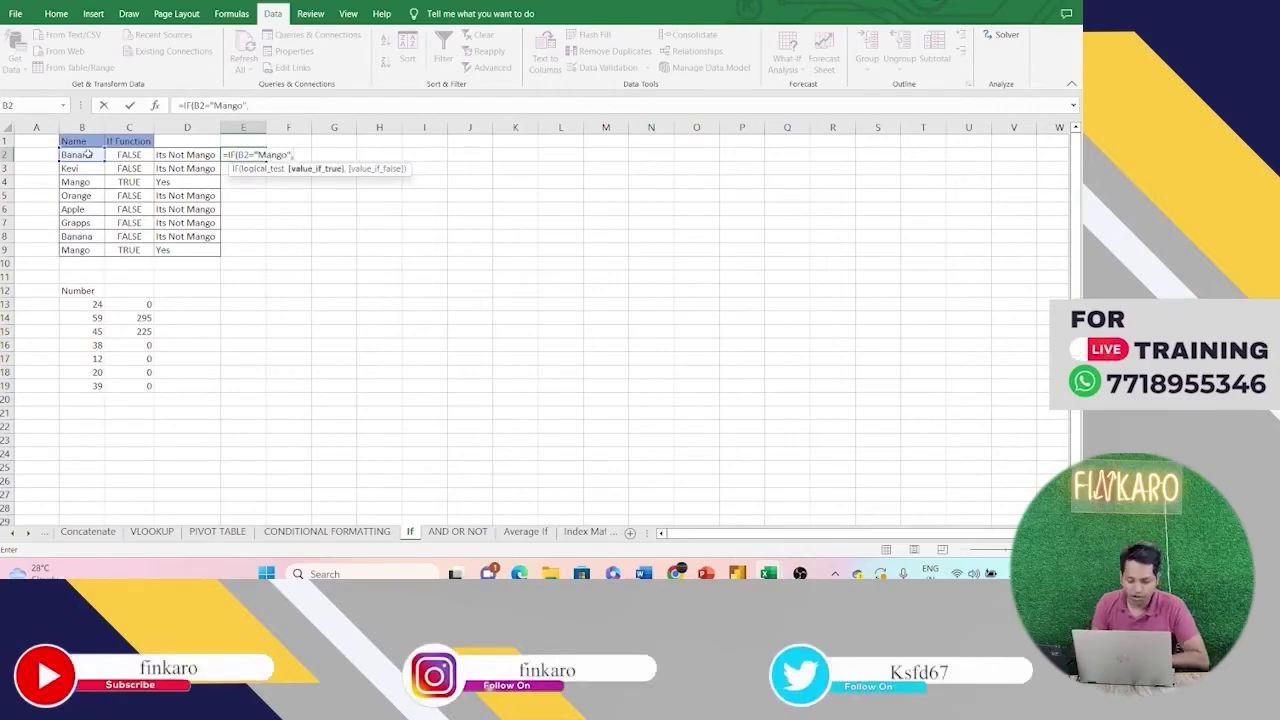
{"action": "type", "text": "True"}
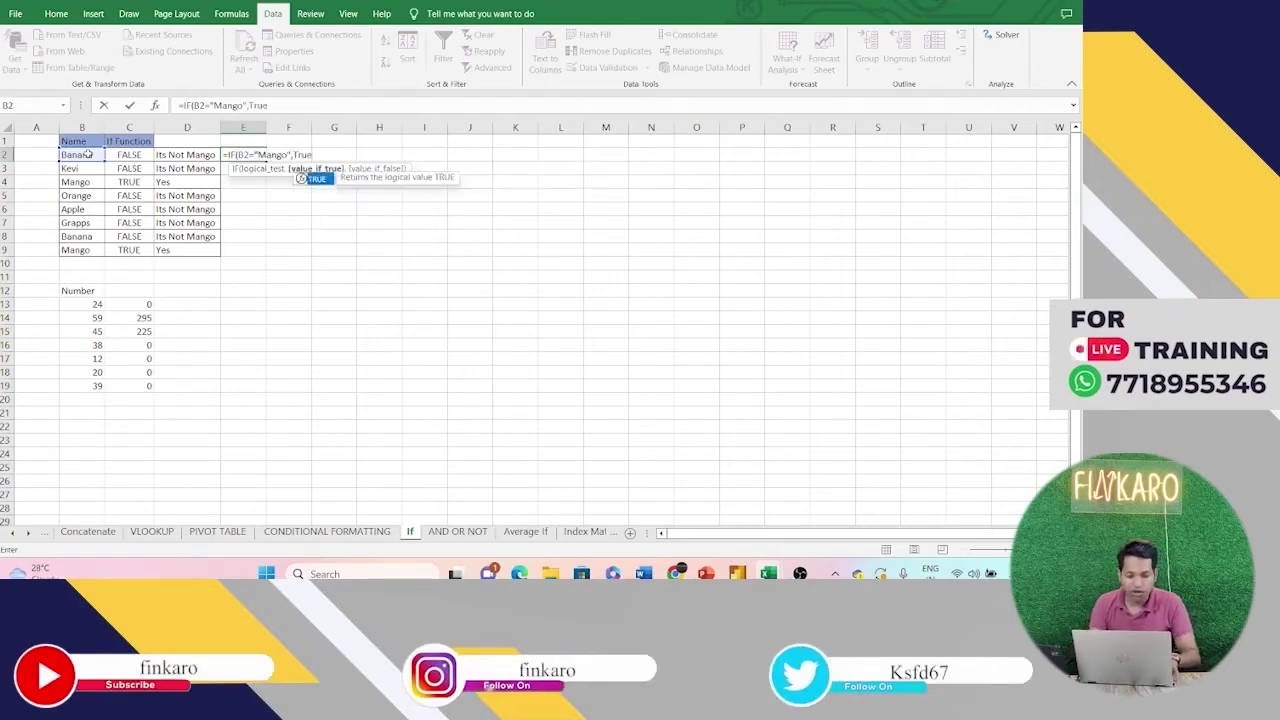
{"action": "type", "text": ",Fla"}
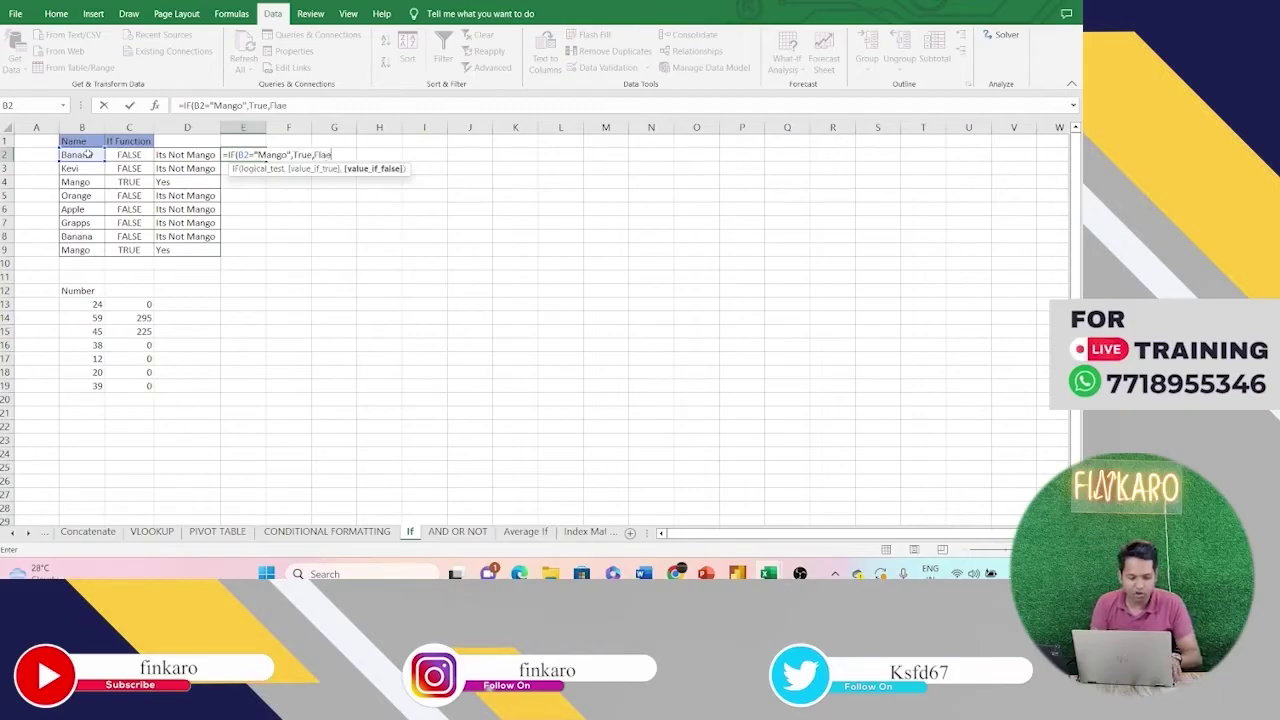
{"action": "type", "text": "se"}
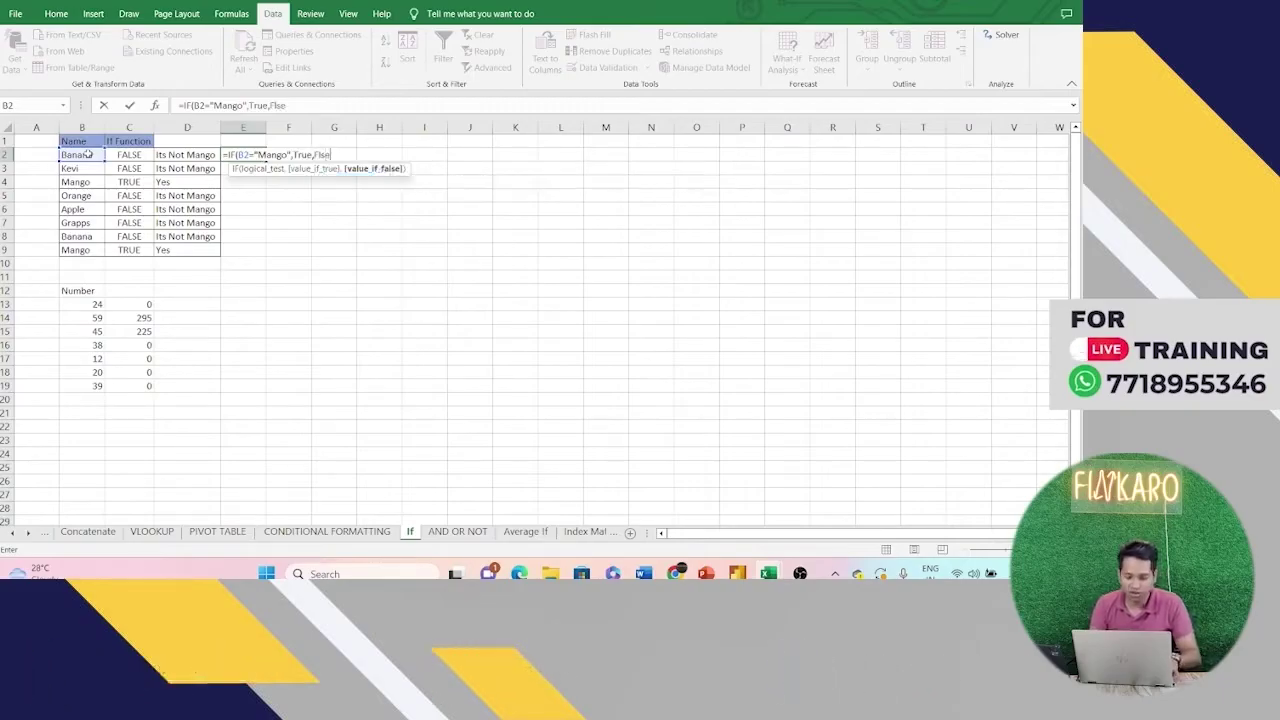
{"action": "type", "text": ")"}
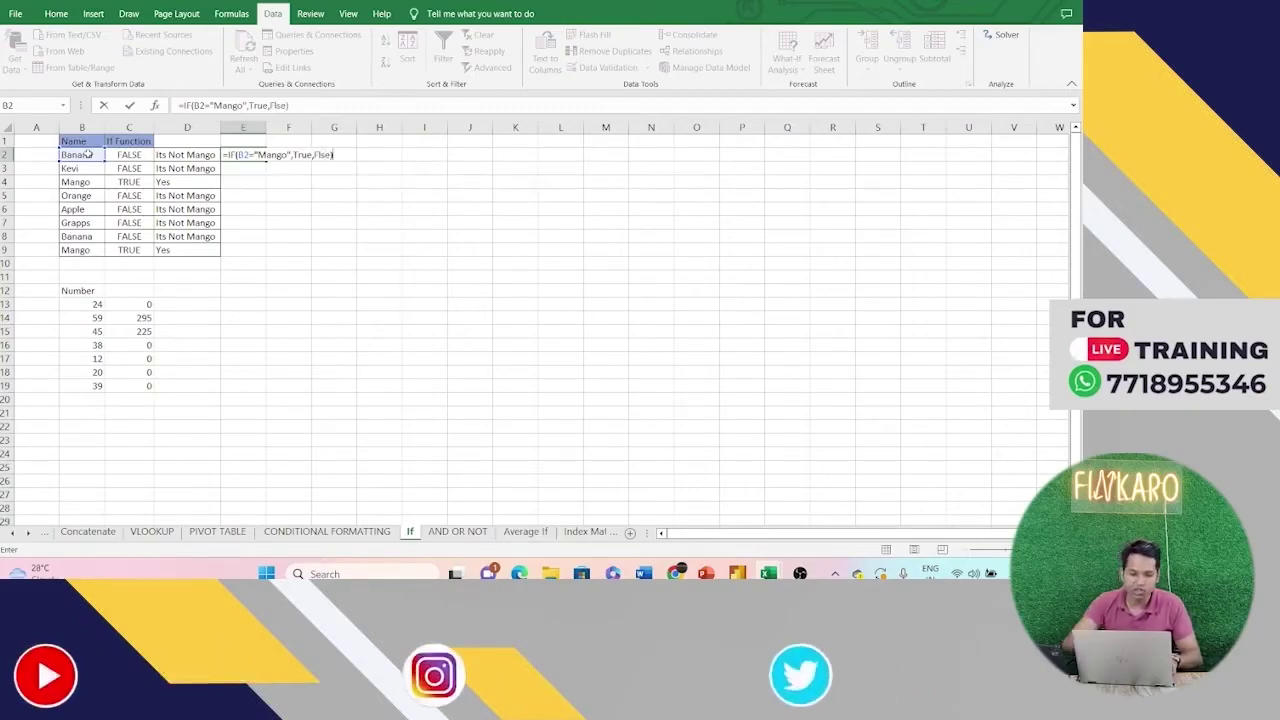
{"action": "key", "text": "Return"}
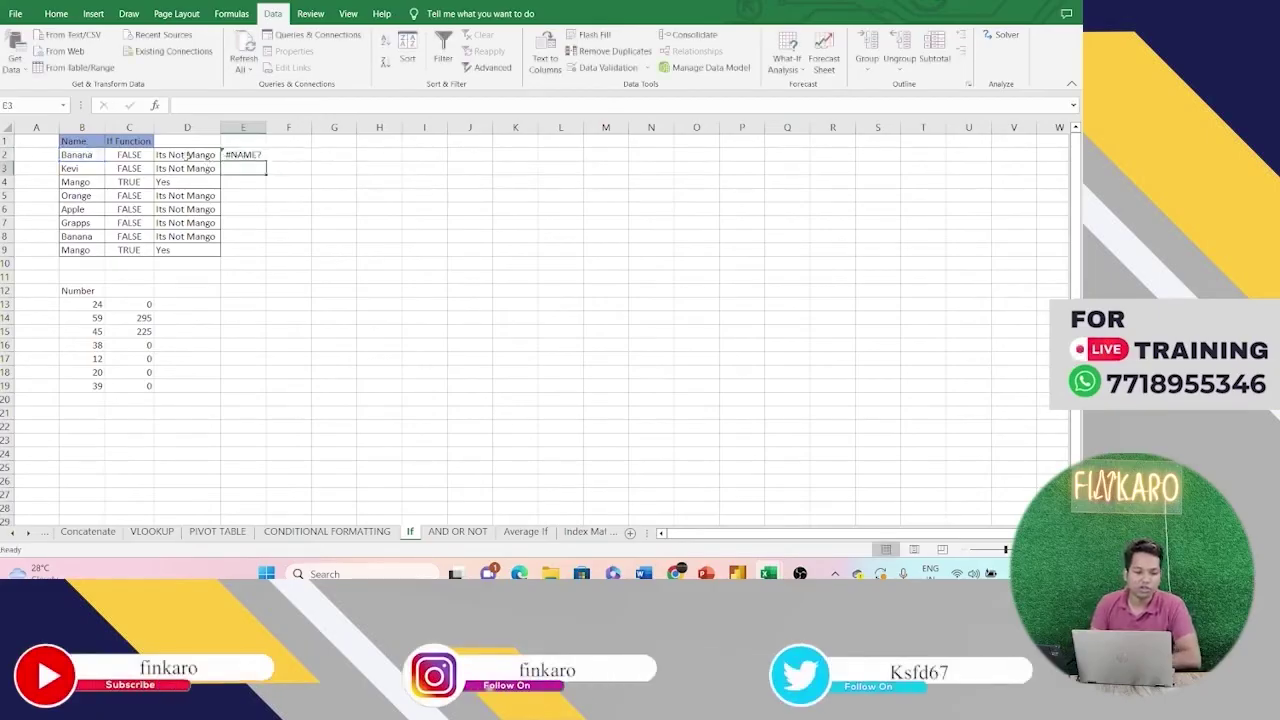
Step: Correct the value-if-false in E2's IF formula to False and fill the formula down to E9
{"action": "left_click", "coordinate": [143, 156]}
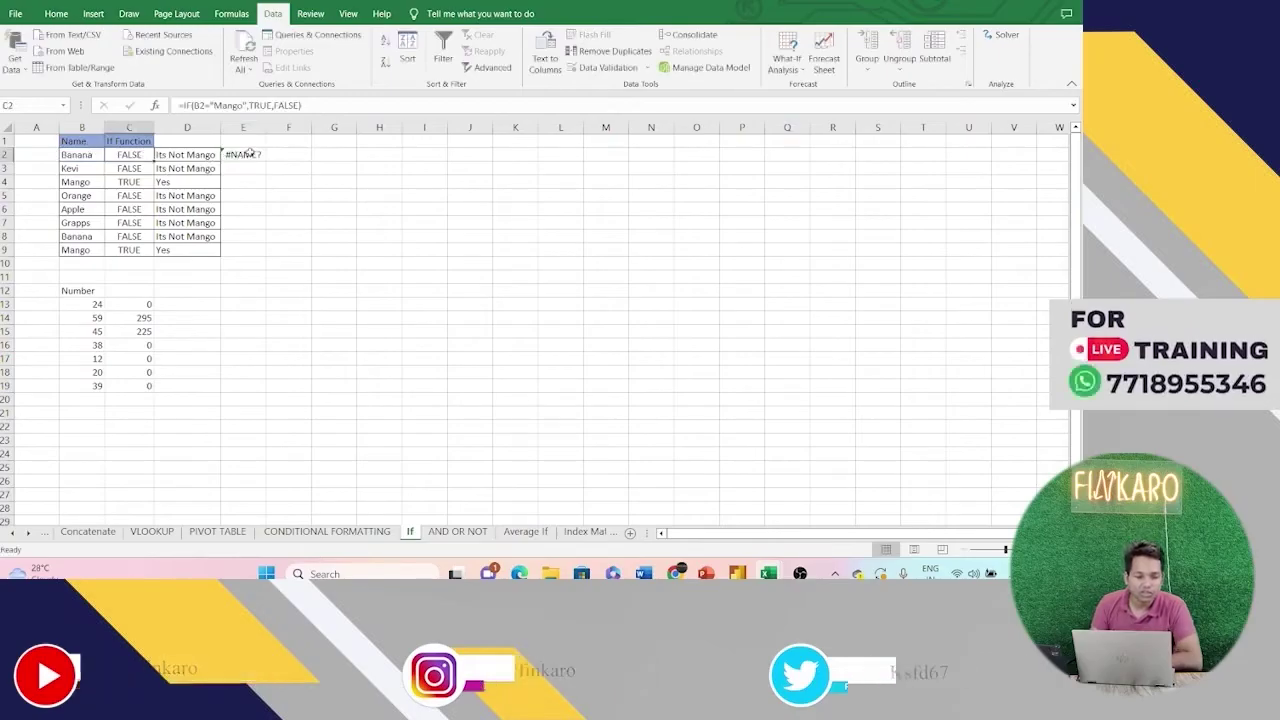
{"action": "double_click", "coordinate": [248, 154]}
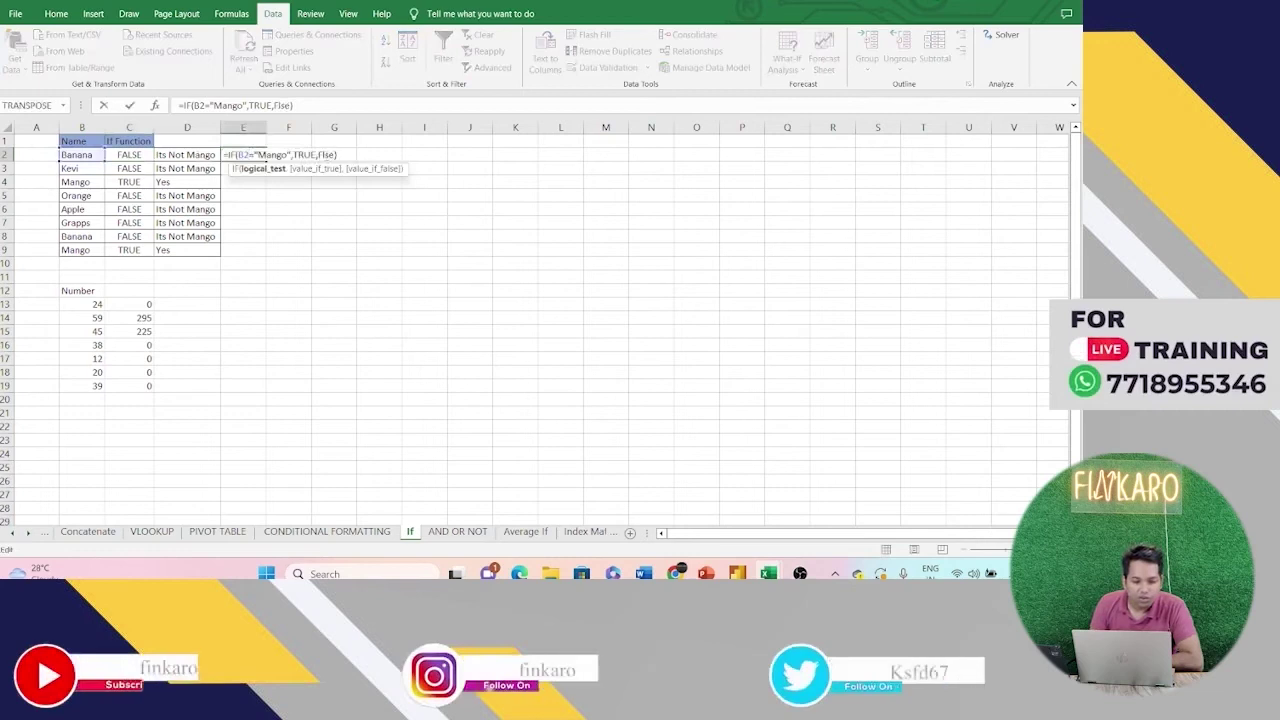
{"action": "key", "text": "BackSpace"}
{"action": "key", "text": "BackSpace"}
{"action": "key", "text": "BackSpace"}
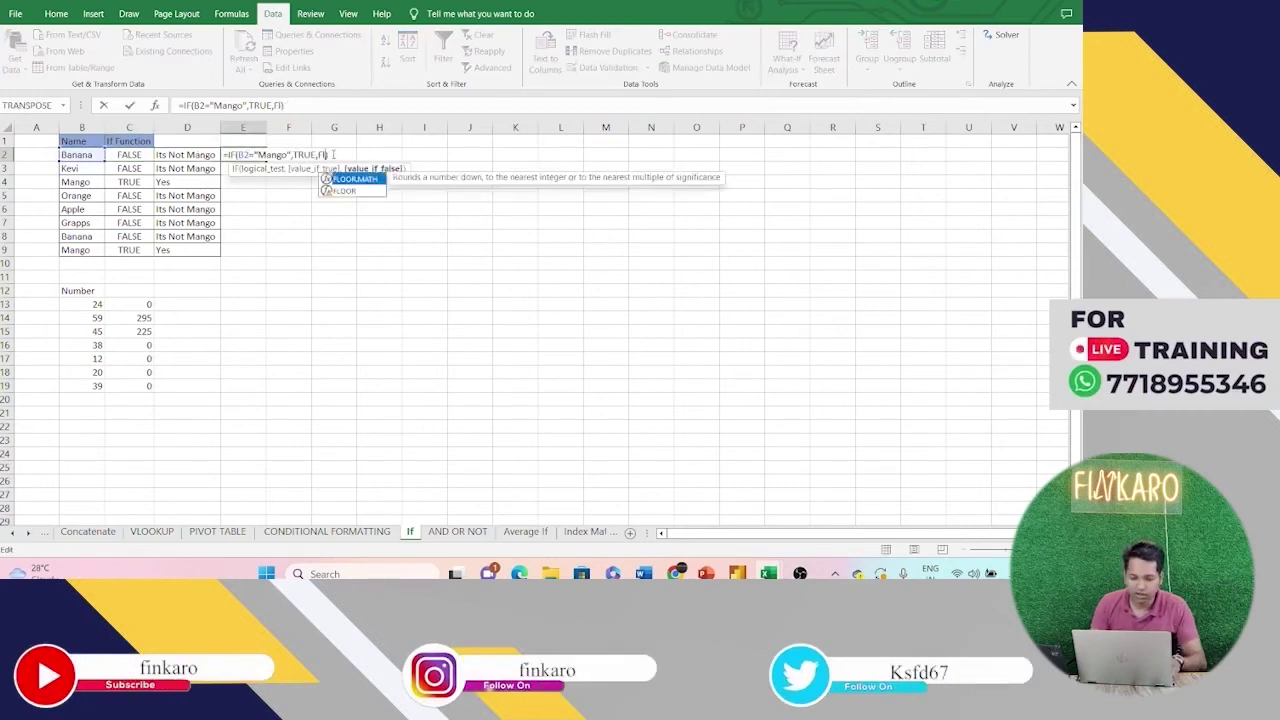
{"action": "type", "text": "alse"}
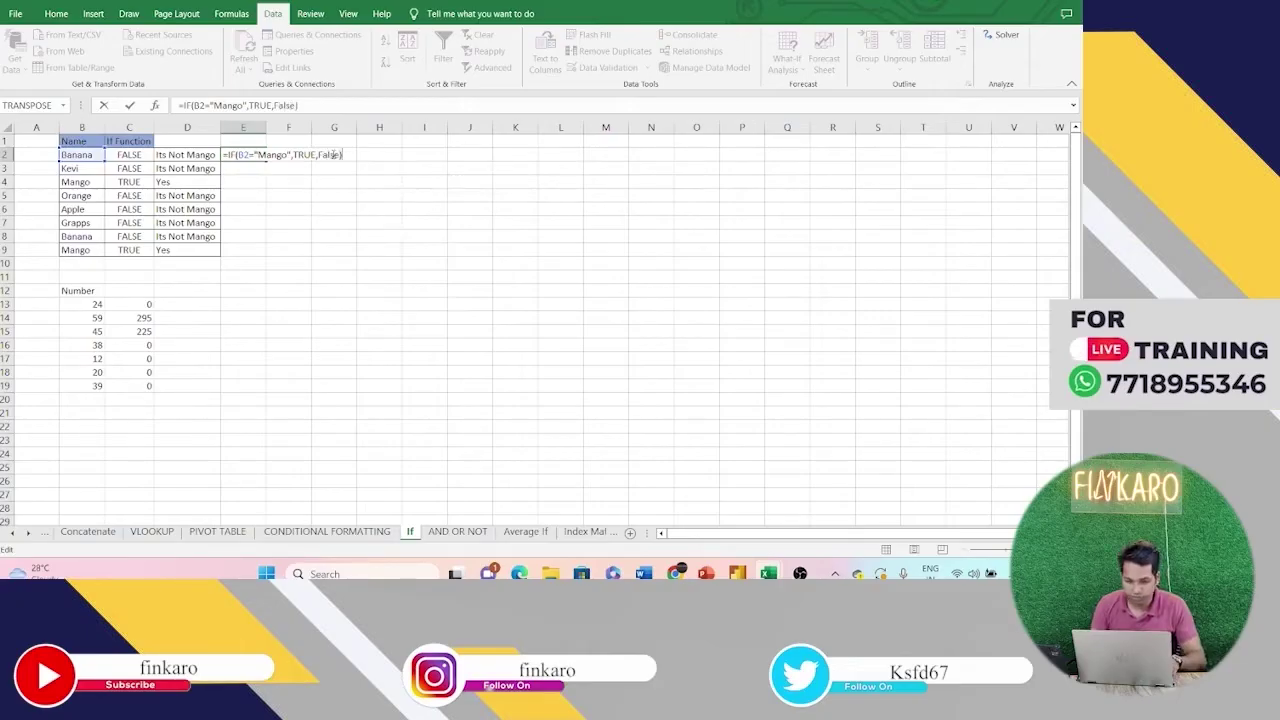
{"action": "key", "text": "Return"}
{"action": "left_click", "coordinate": [259, 156]}
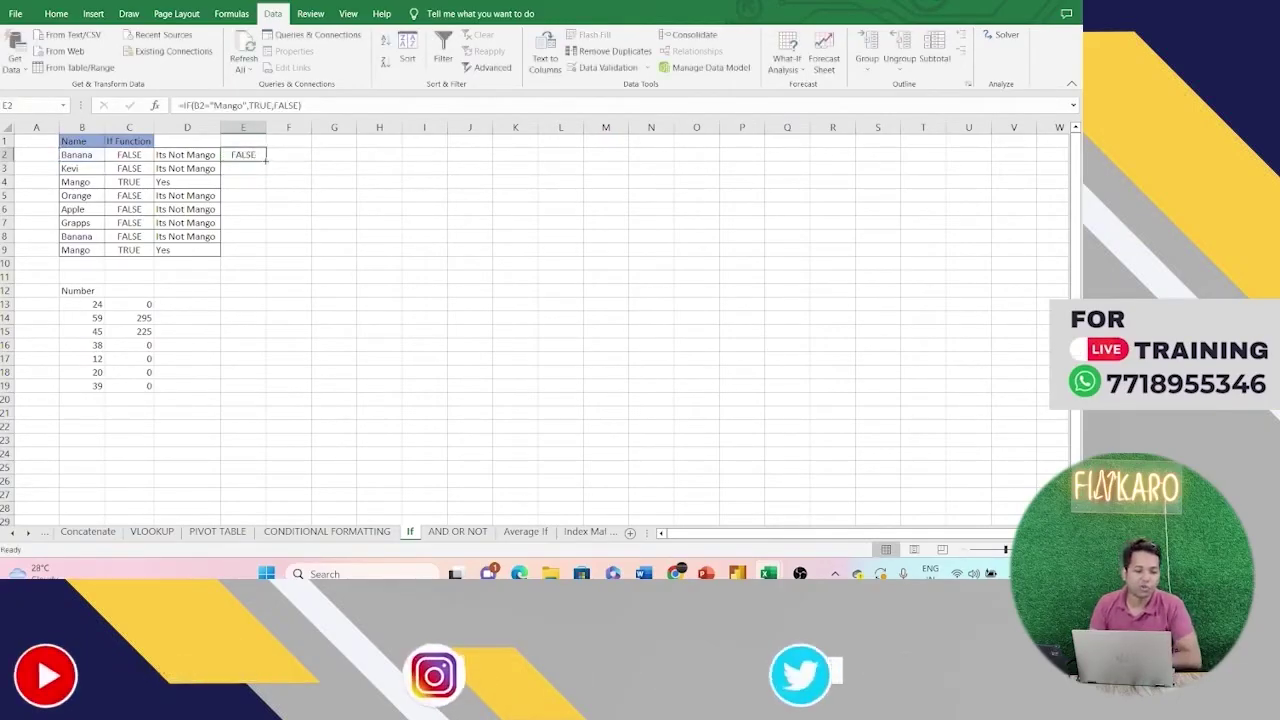
{"action": "double_click", "coordinate": [266, 161]}
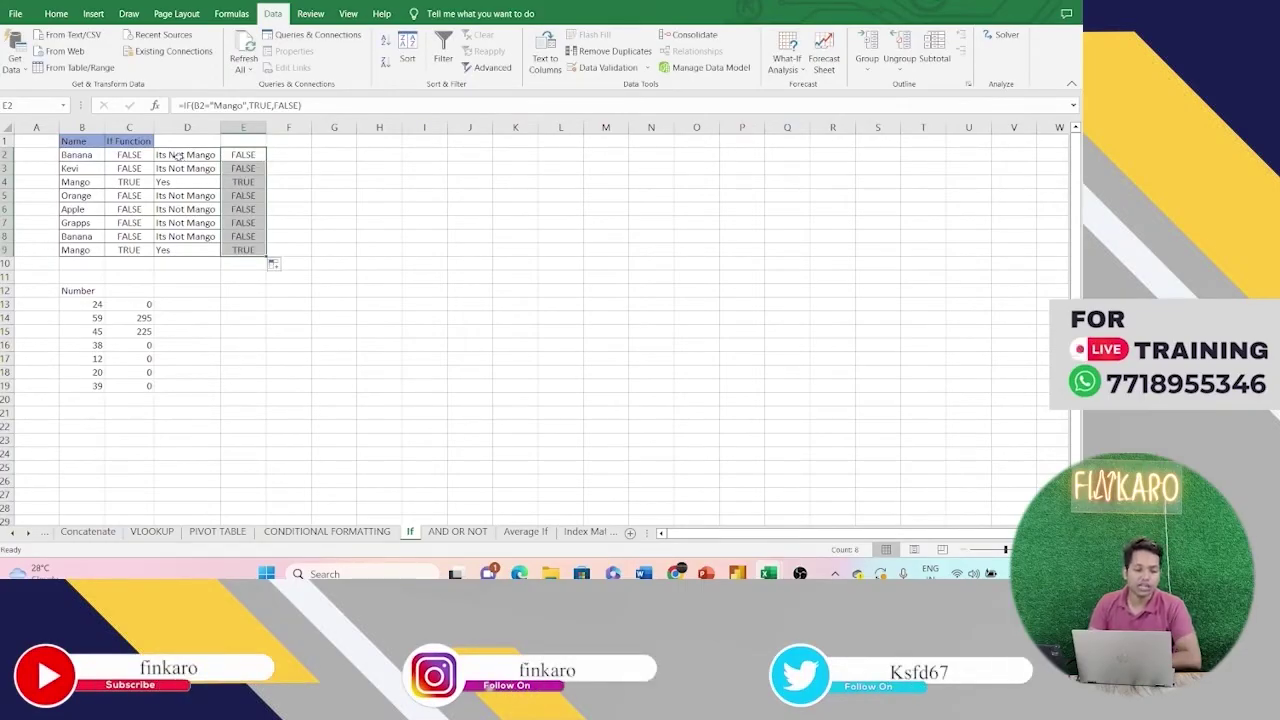
Step: Check D2's formula for reference and replace the value-if-true in E2's IF formula with Ye Mango
{"action": "left_click", "coordinate": [176, 155]}
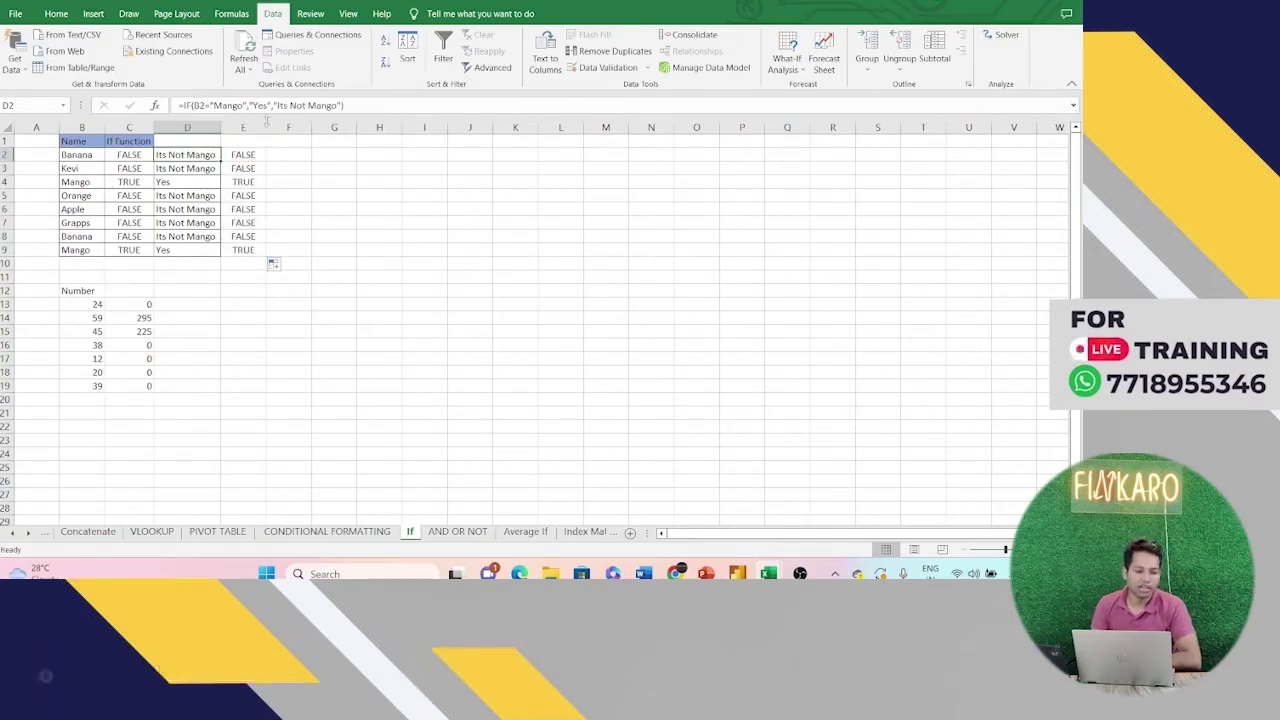
{"action": "double_click", "coordinate": [243, 155]}
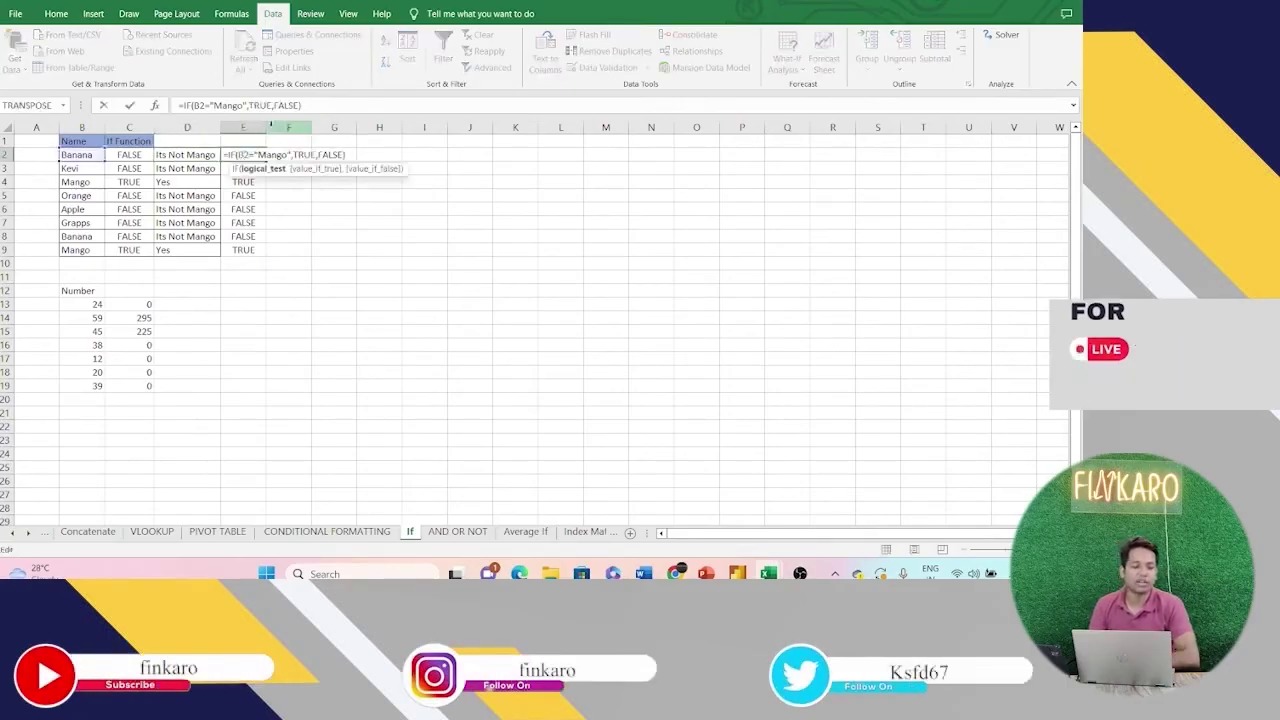
{"action": "key", "text": "BackSpace"}
{"action": "key", "text": "BackSpace"}
{"action": "key", "text": "BackSpace"}
{"action": "key", "text": "BackSpace"}
{"action": "key", "text": "BackSpace"}
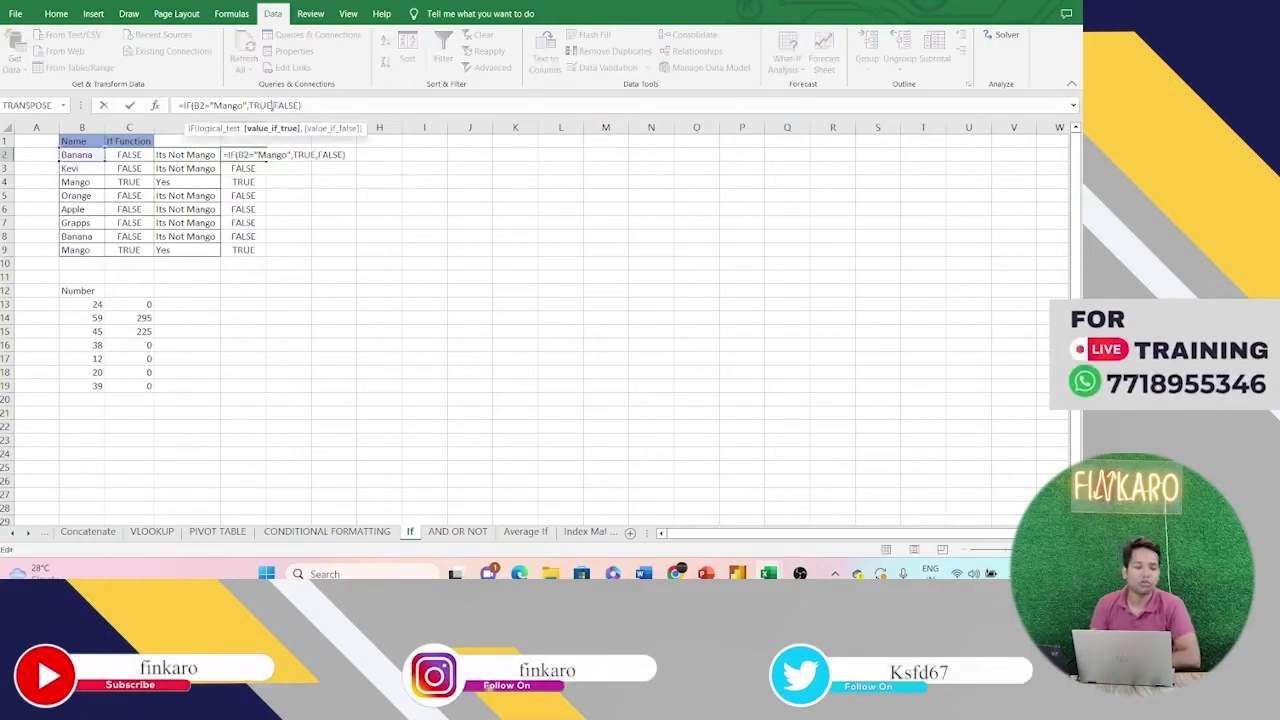
{"action": "type", "text": ",Ye"}
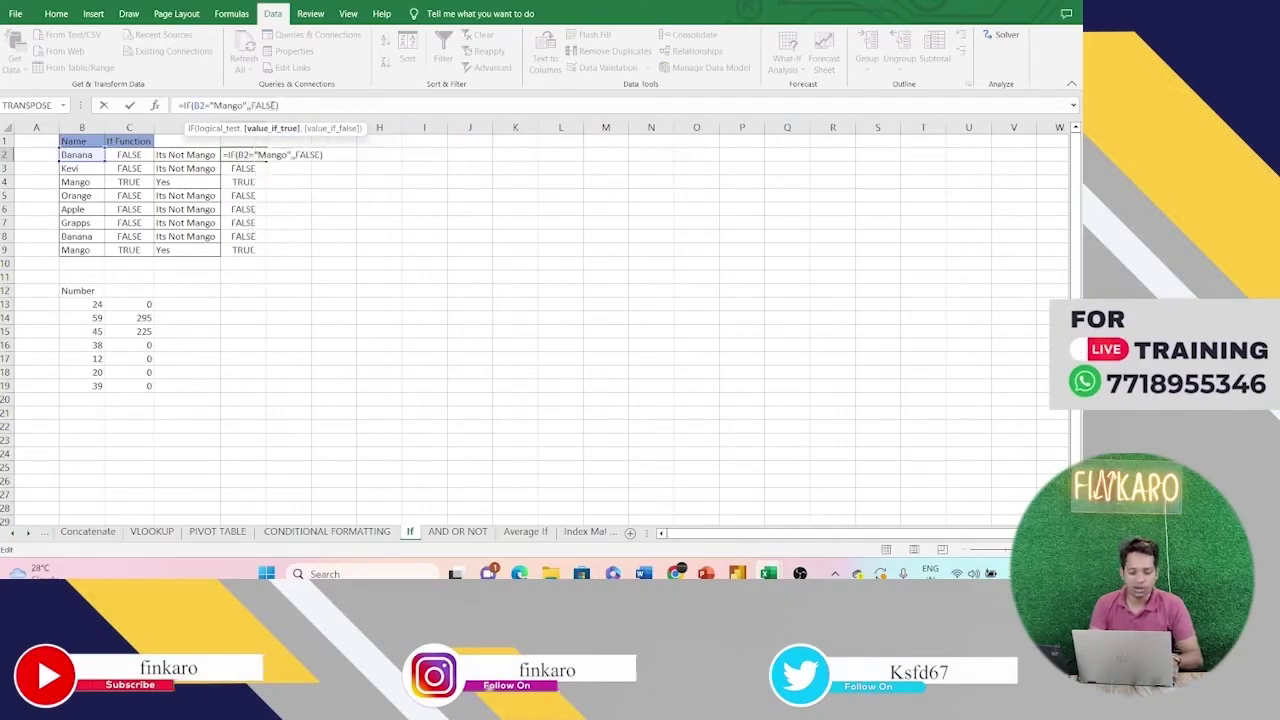
{"action": "key", "text": "BackSpace"}
{"action": "key", "text": "BackSpace"}
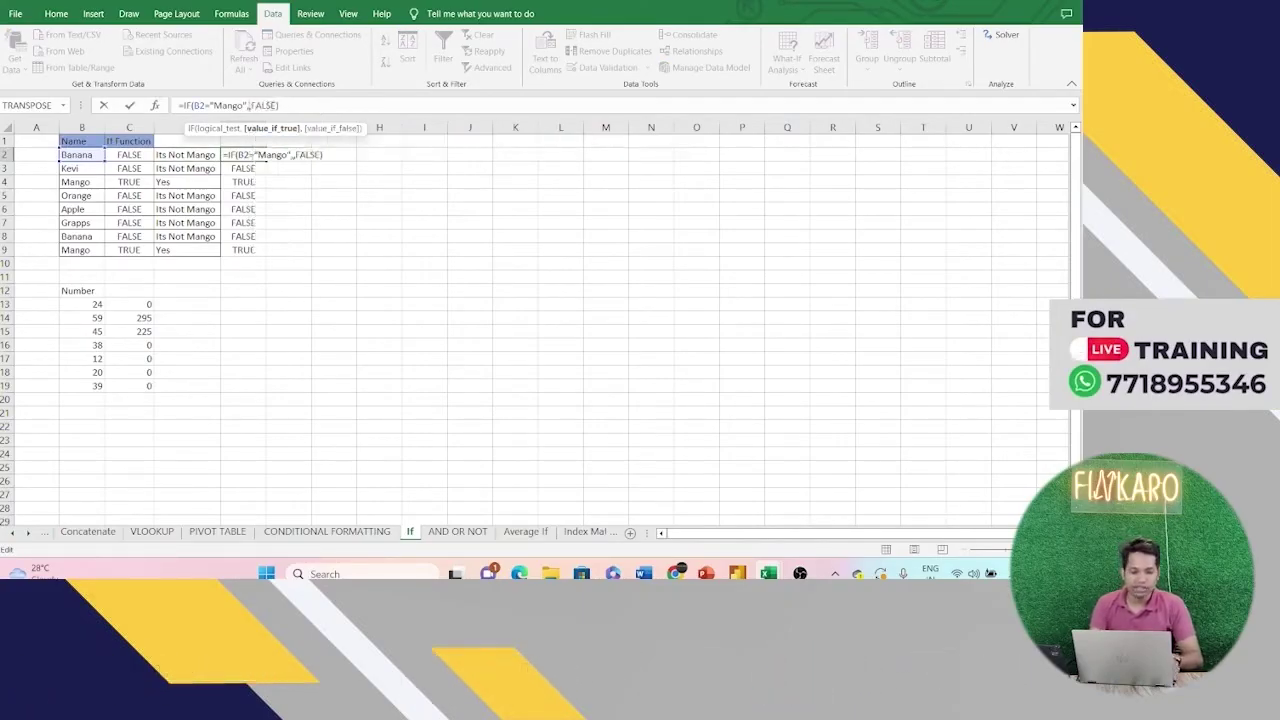
{"action": "type", "text": "Ye Mango"}
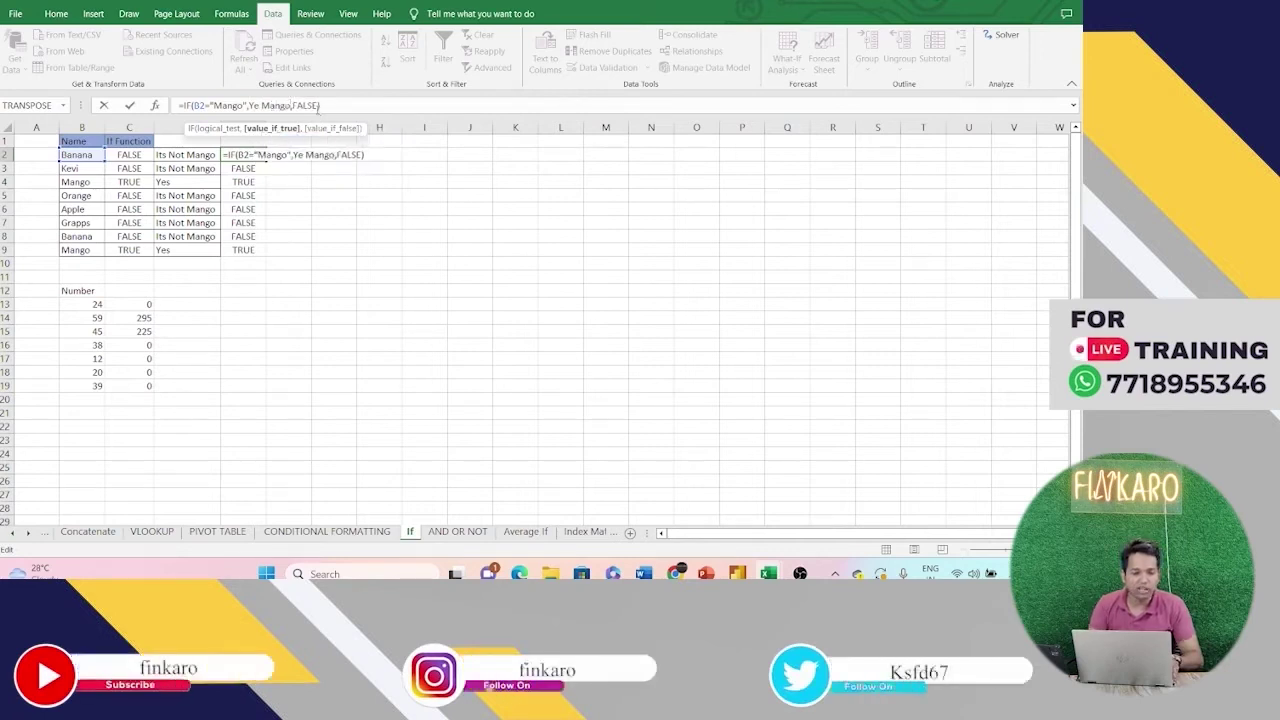
Step: Replace the value-if-false in E2's IF formula with Ye Mango Nahi Hai and commit the formula
{"action": "left_click", "coordinate": [318, 106]}
{"action": "key", "text": "BackSpace"}
{"action": "key", "text": "BackSpace"}
{"action": "key", "text": "BackSpace"}
{"action": "key", "text": "BackSpace"}
{"action": "key", "text": "BackSpace"}
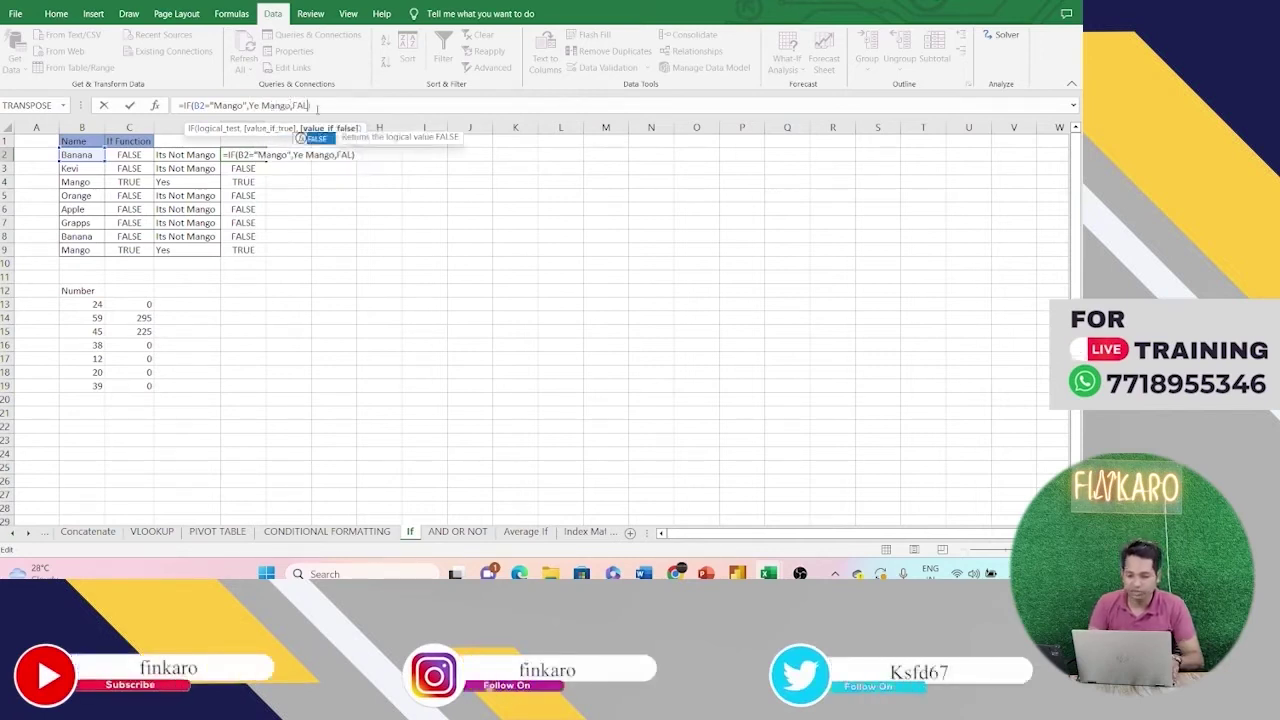
{"action": "type", "text": "Ye Mango"}
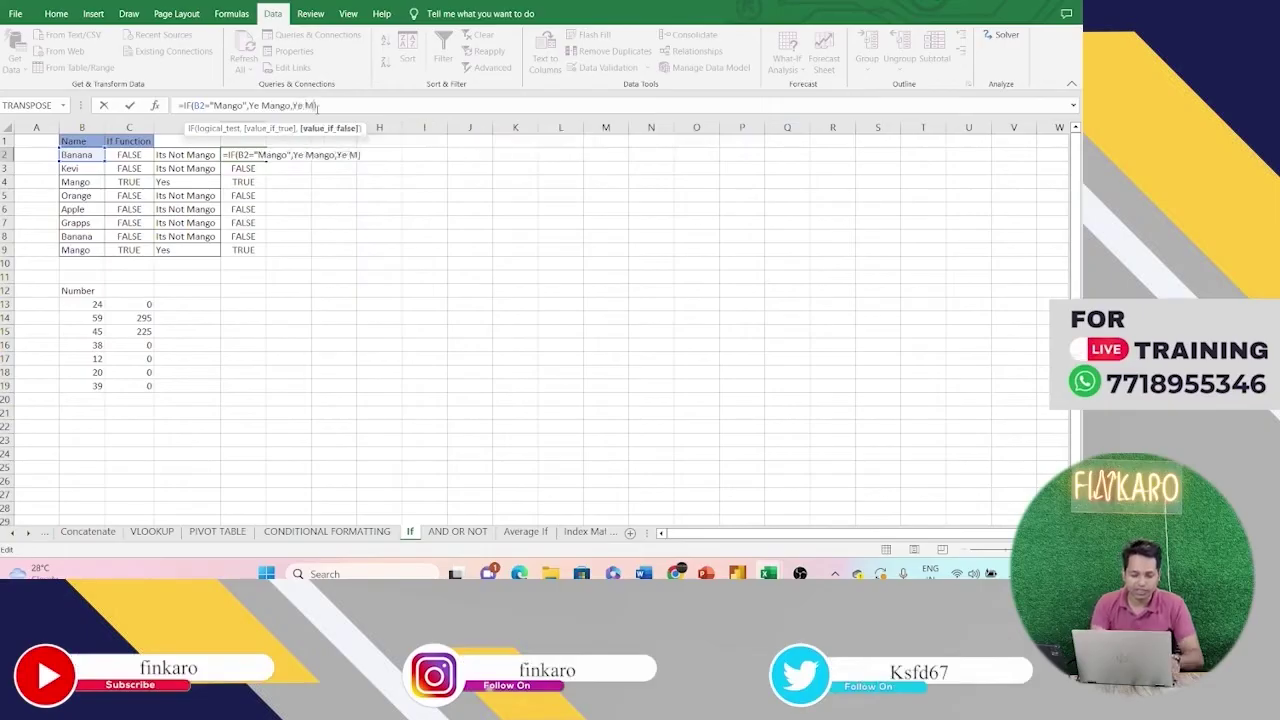
{"action": "type", "text": " Nahi Hai"}
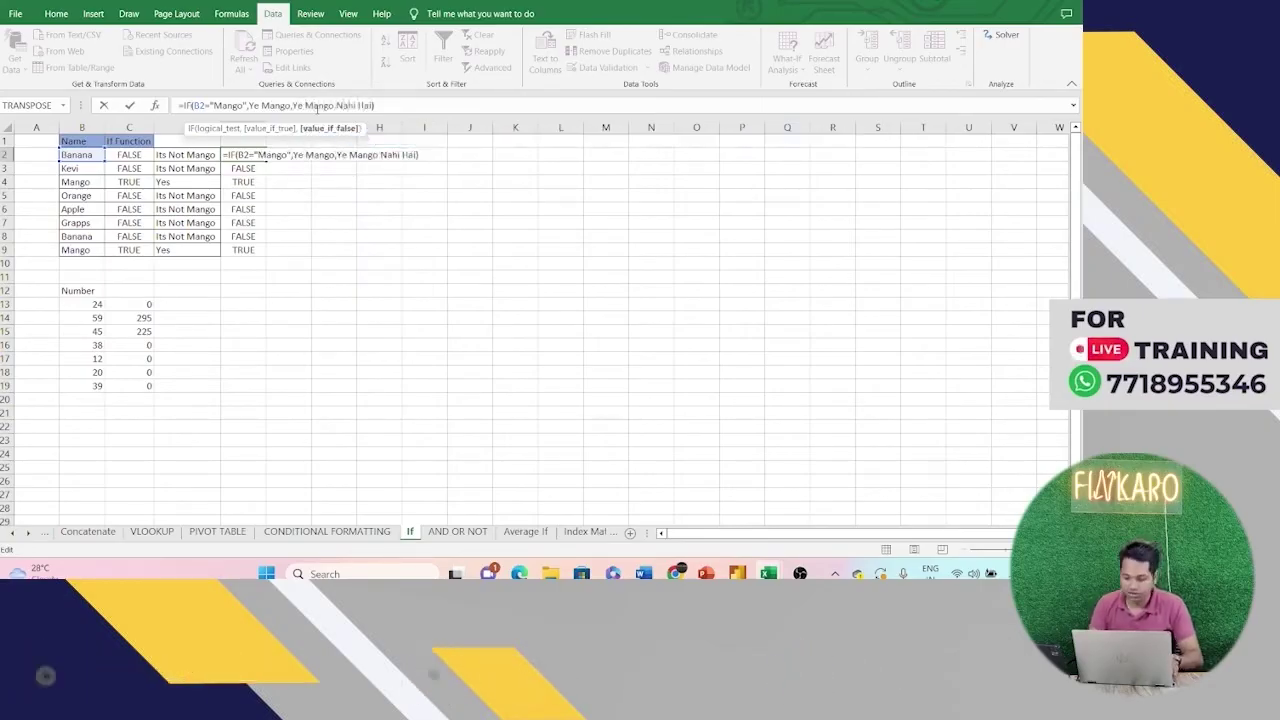
{"action": "key", "text": "Return"}
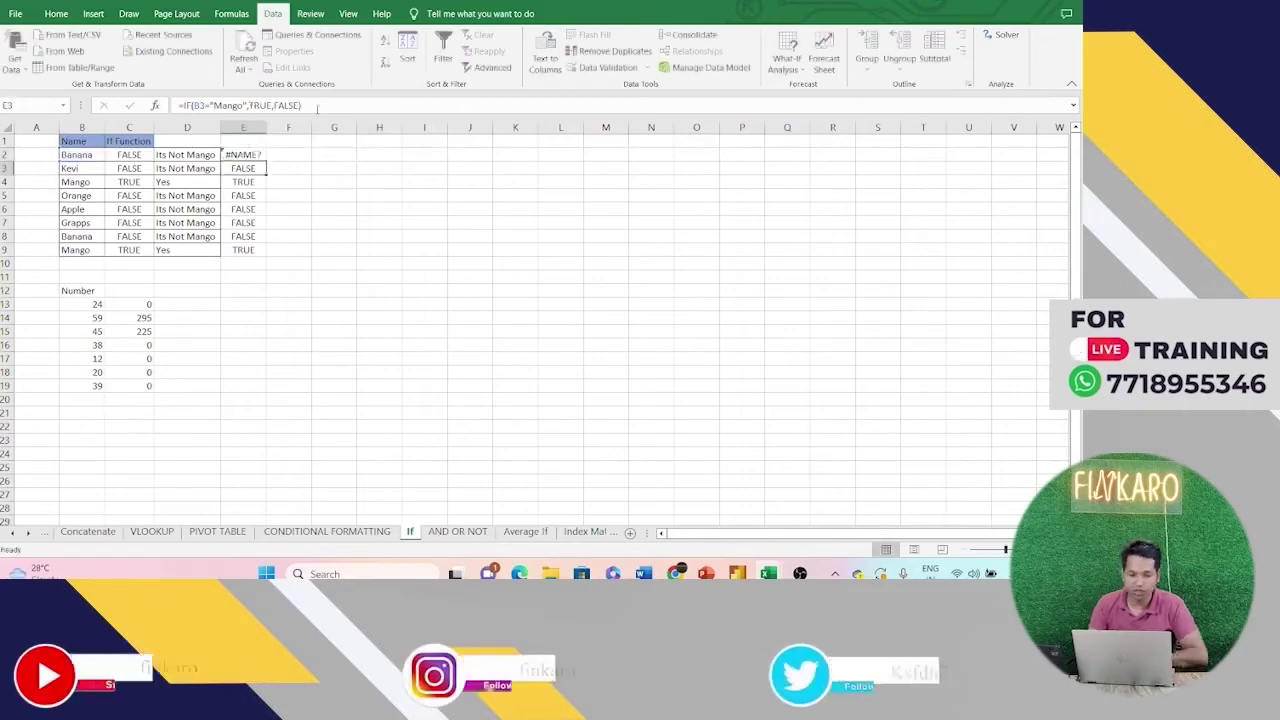
Step: Compare E2's IF formula with D2's and enclose its value-if-true text Ye Mango in double quotes
{"action": "left_click", "coordinate": [252, 150]}
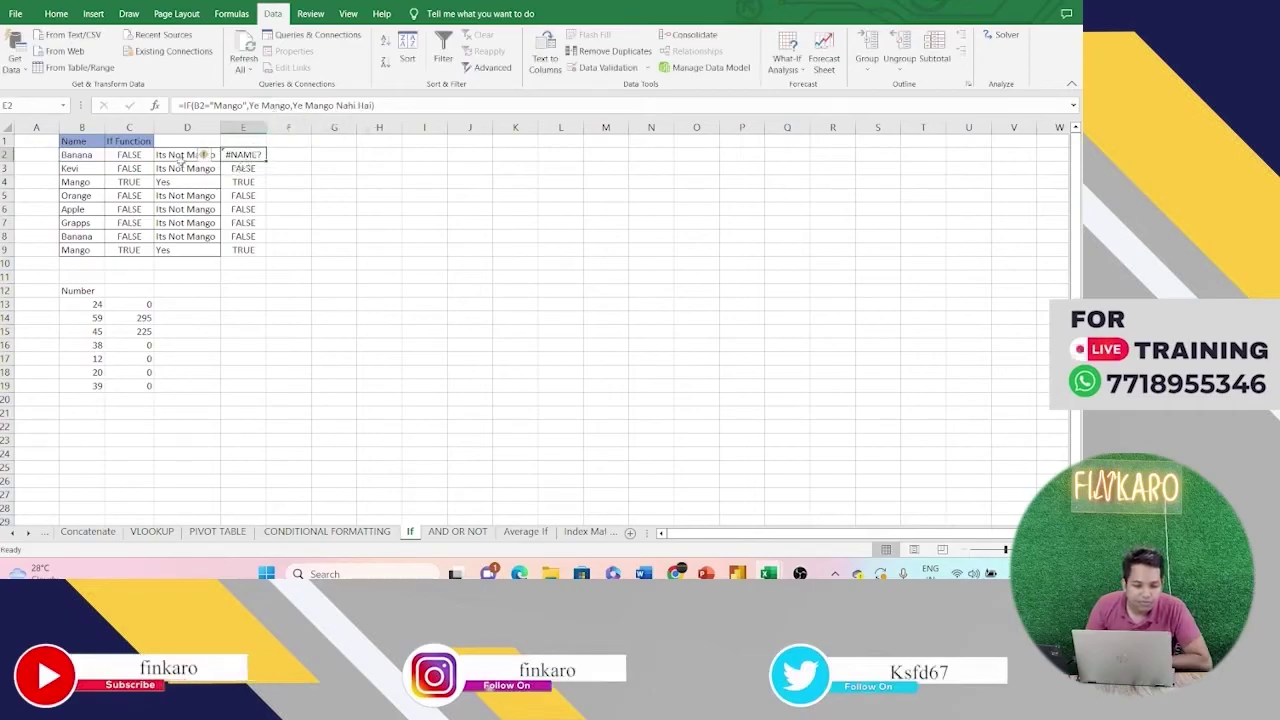
{"action": "left_click", "coordinate": [212, 155]}
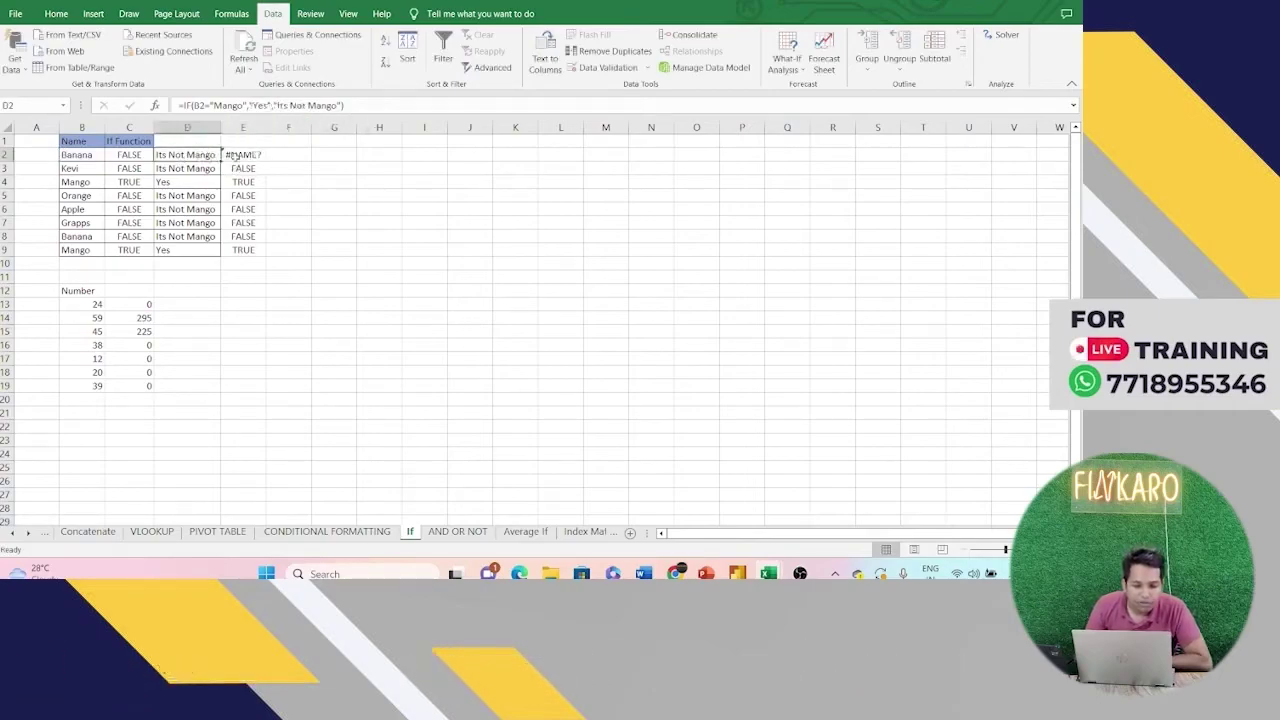
{"action": "left_click", "coordinate": [233, 155]}
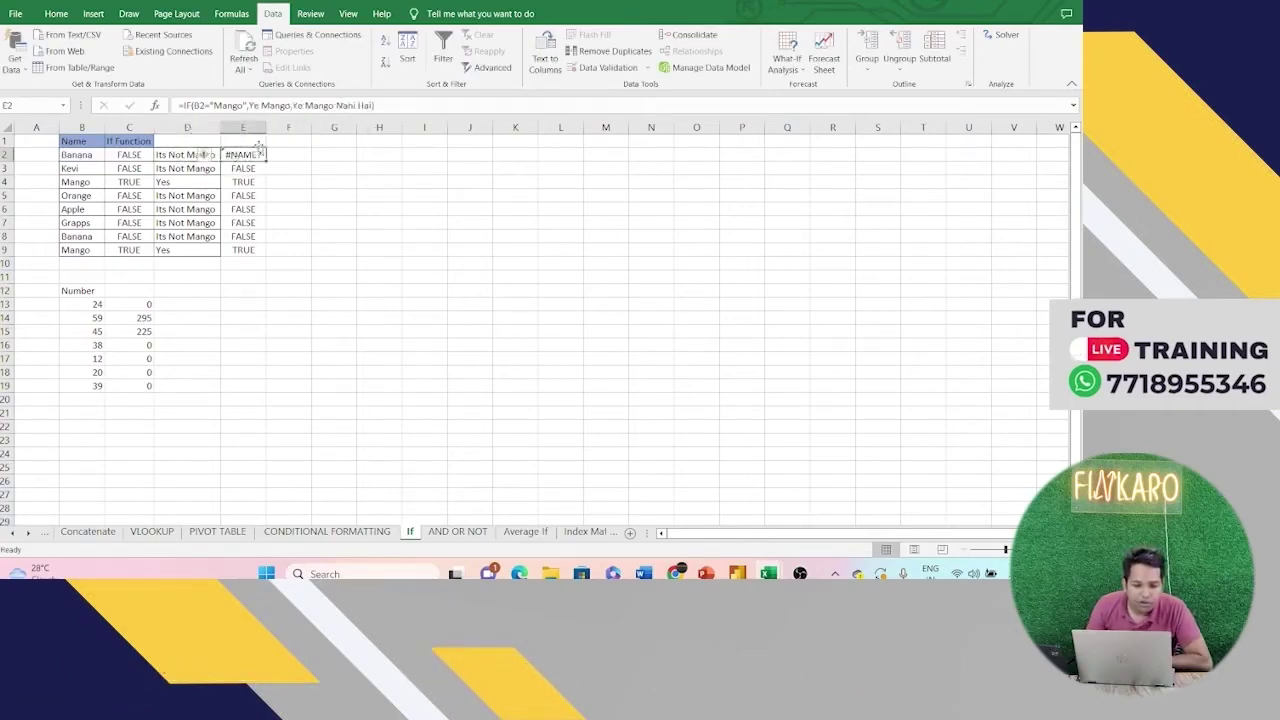
{"action": "double_click", "coordinate": [230, 155]}
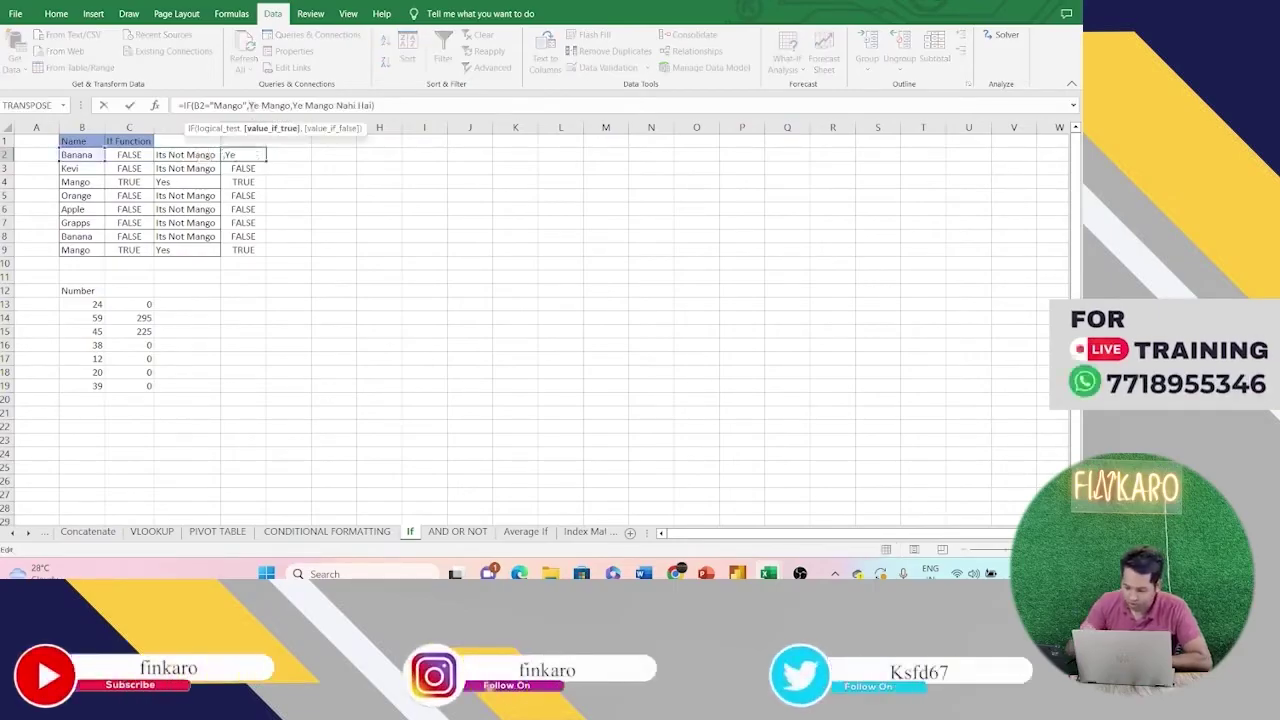
{"action": "type", "text": "\""}
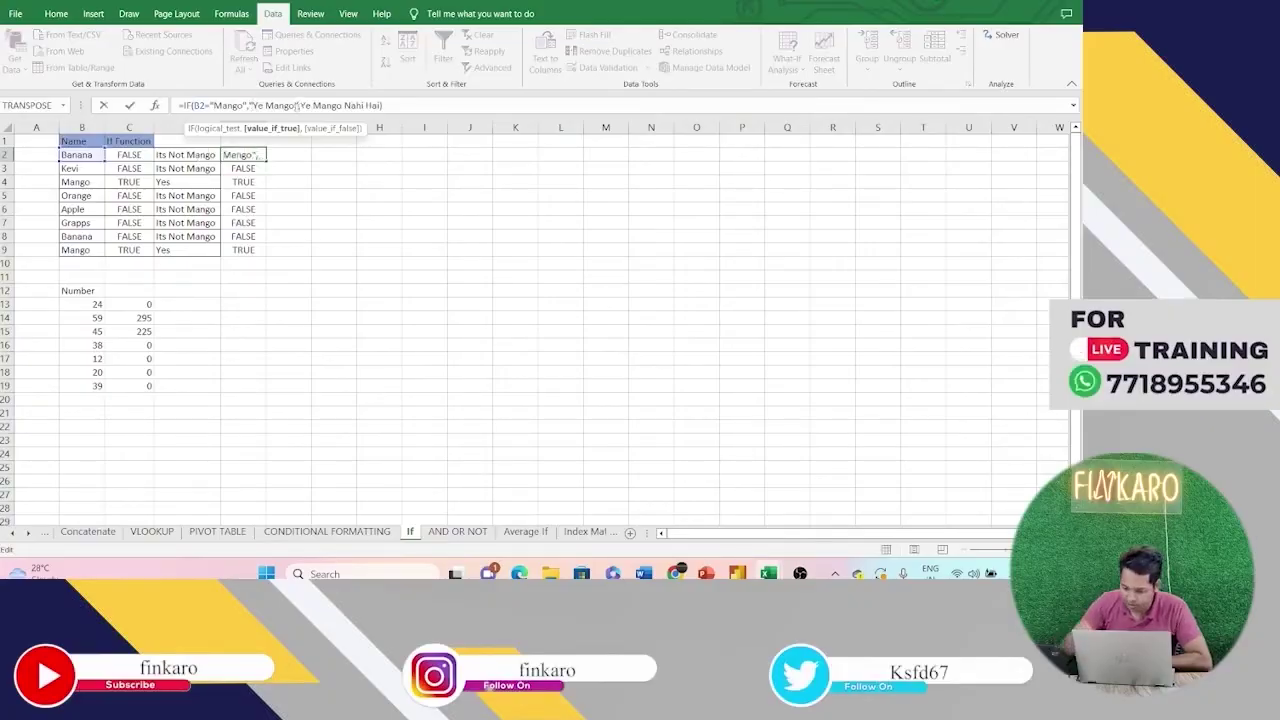
Step: Enclose the value-if-false text Ye Mango Nahi Hai in E2's formula in double quotes and fill the formula down to E9
{"action": "left_click", "coordinate": [302, 105]}
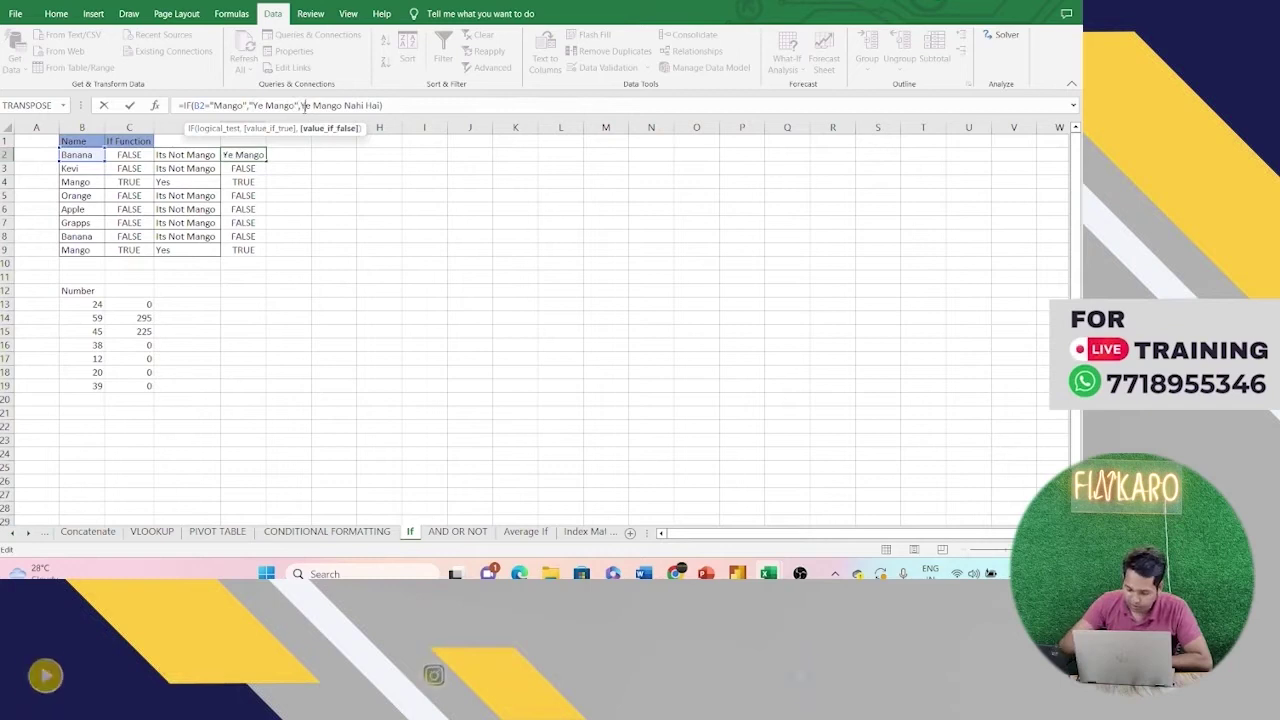
{"action": "type", "text": "\""}
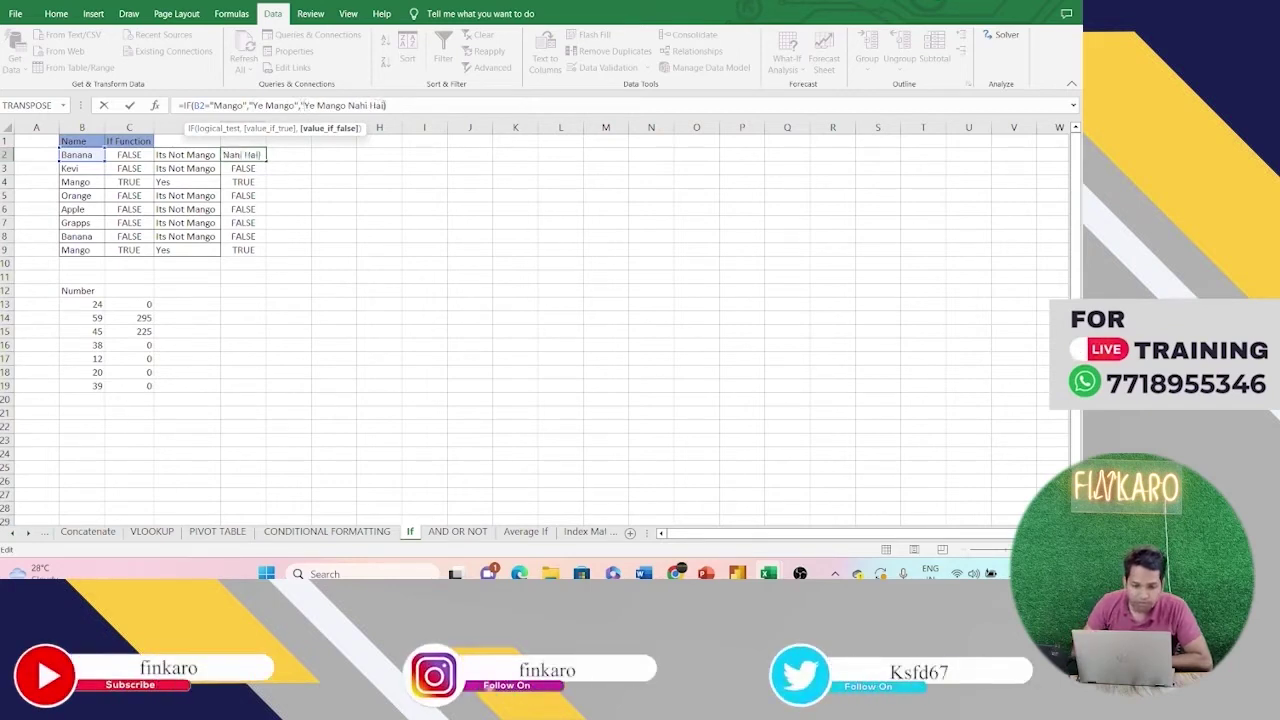
{"action": "key", "text": "Return"}
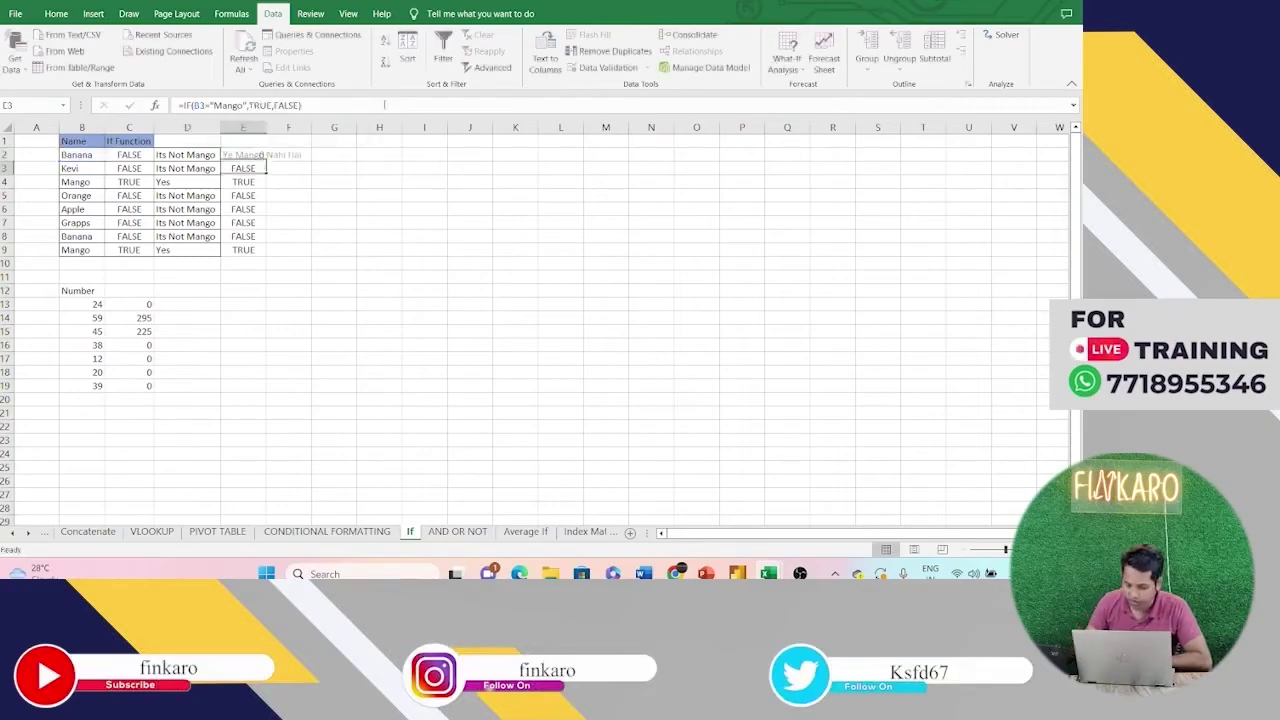
{"action": "left_click", "coordinate": [242, 157]}
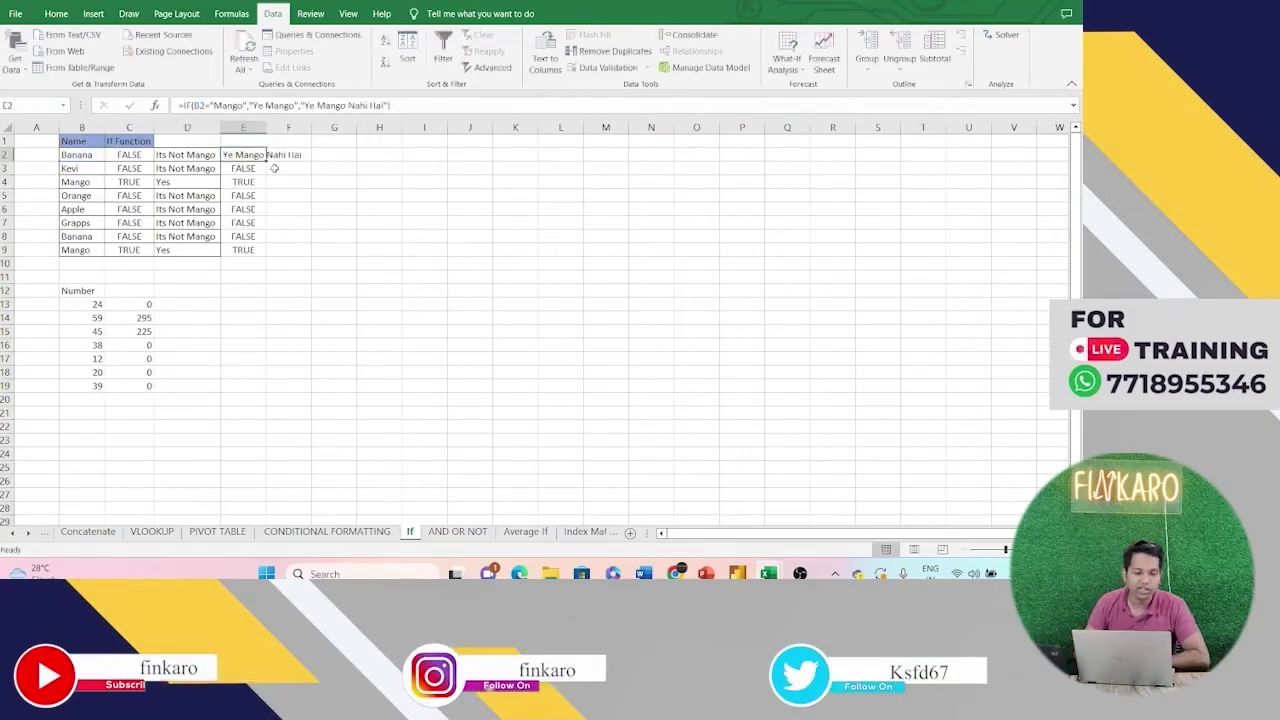
{"action": "double_click", "coordinate": [266, 161]}
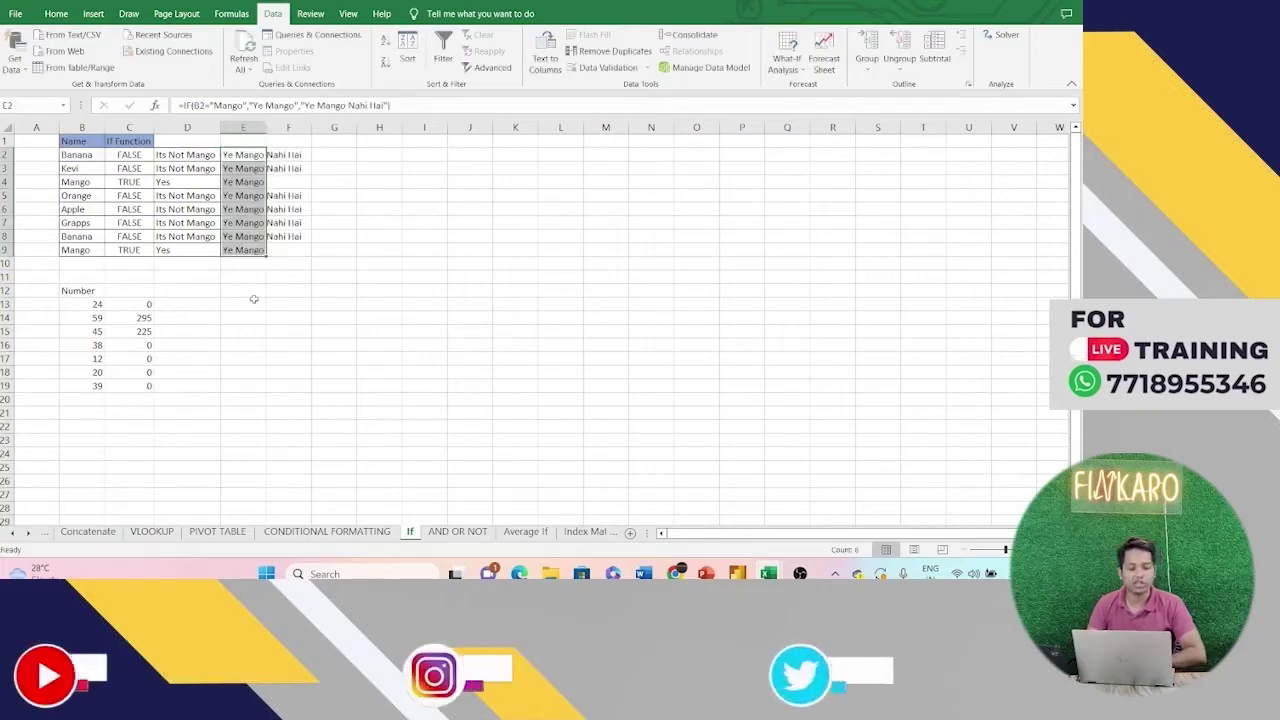
Step: Enter the formula =IF(B13>50,B13*0.5,0) in D13 beside the number list, using C13's formula as reference
{"action": "left_click", "coordinate": [145, 303]}
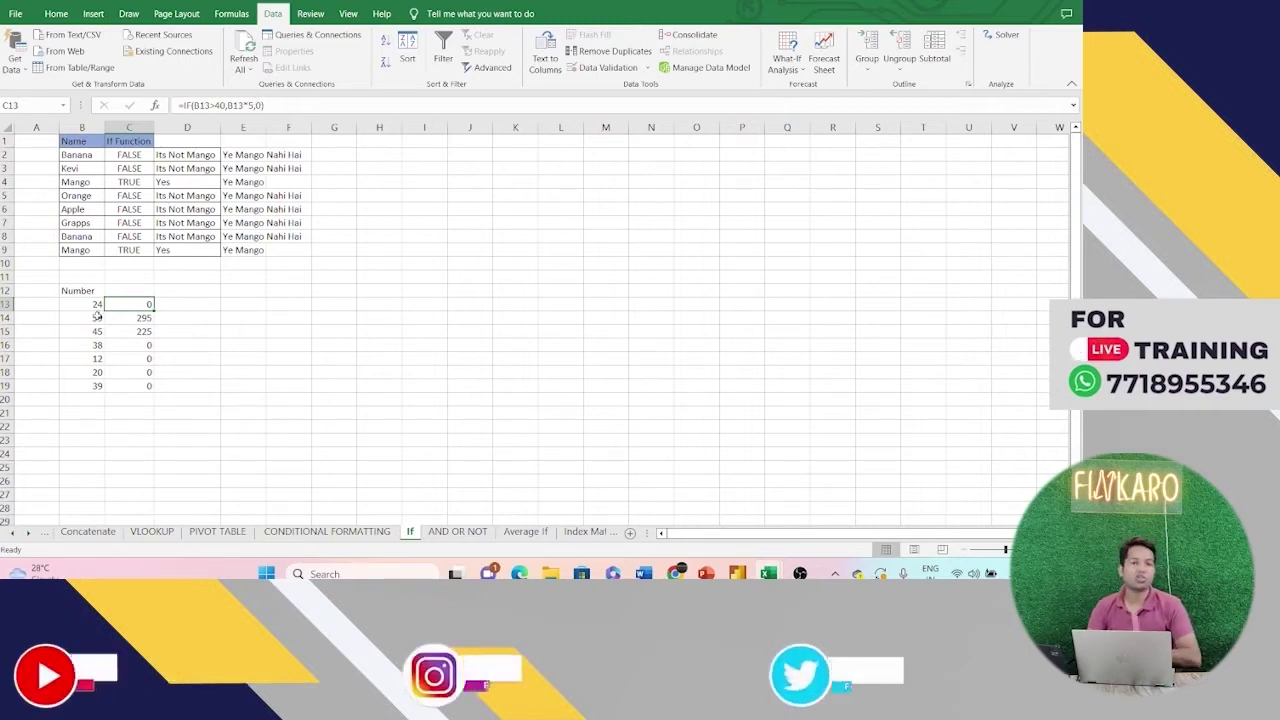
{"action": "left_click", "coordinate": [185, 304]}
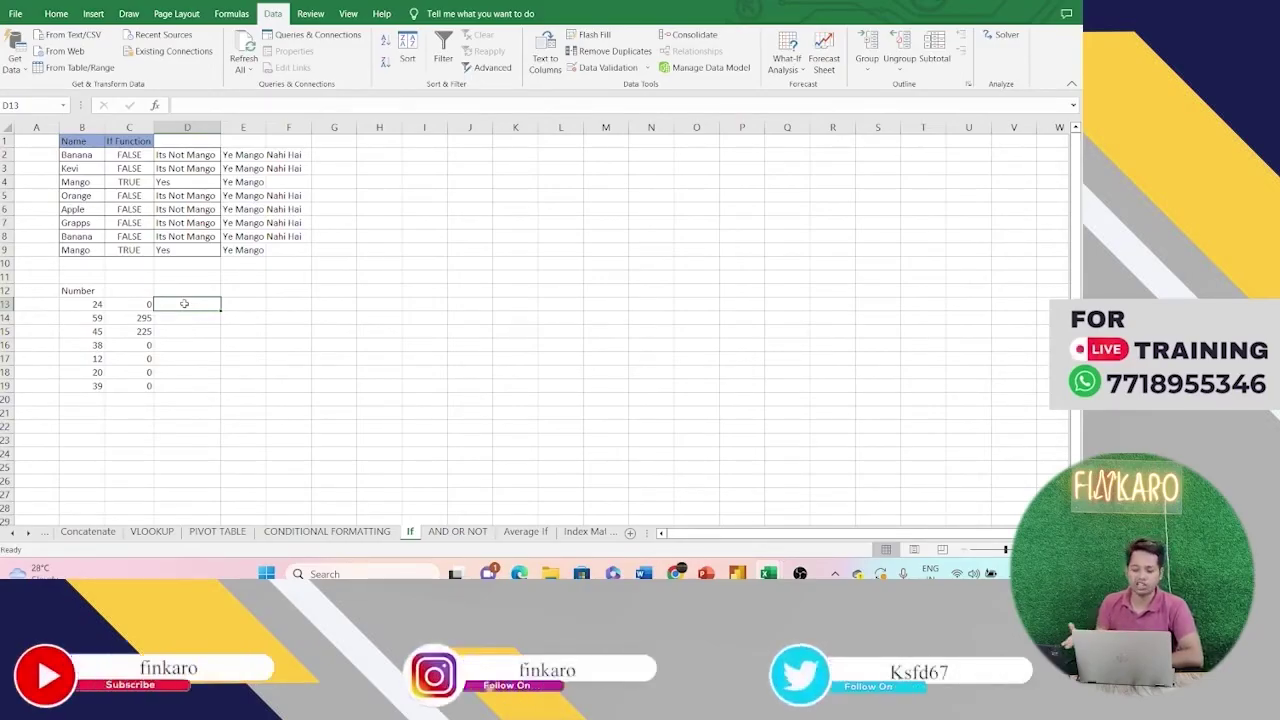
{"action": "left_click", "coordinate": [135, 303]}
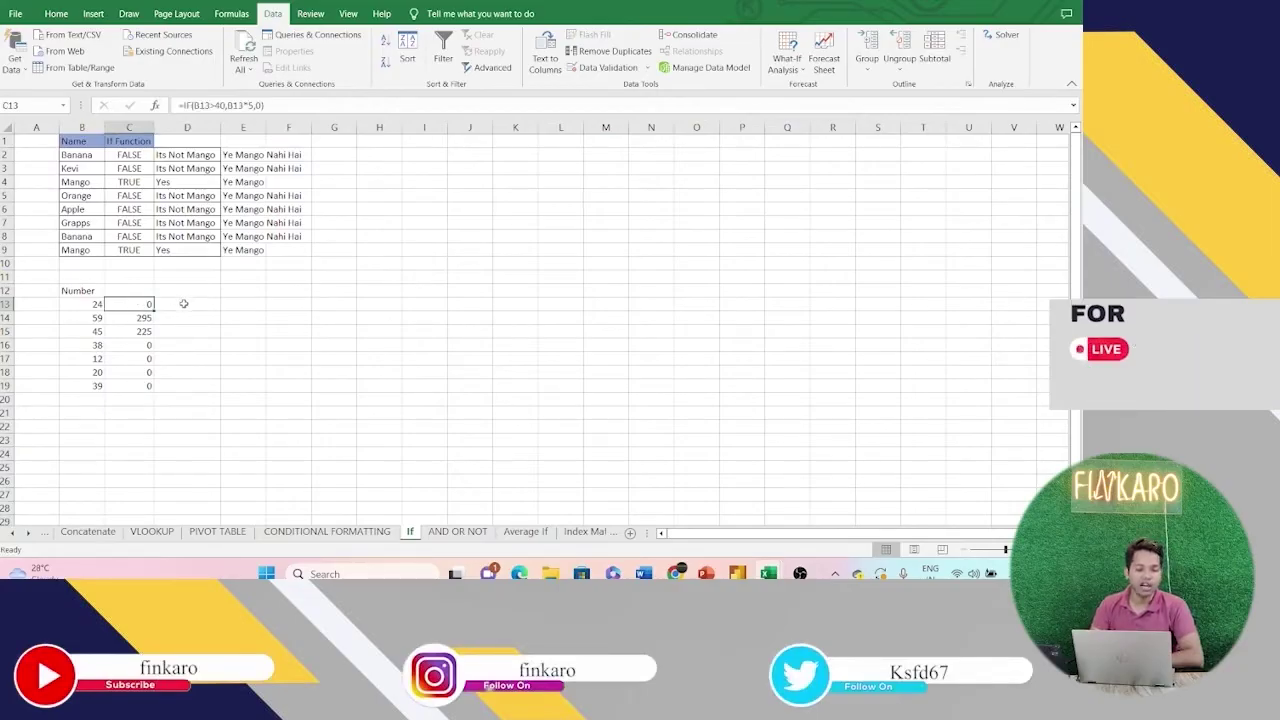
{"action": "left_click", "coordinate": [183, 302]}
{"action": "type", "text": "=if"}
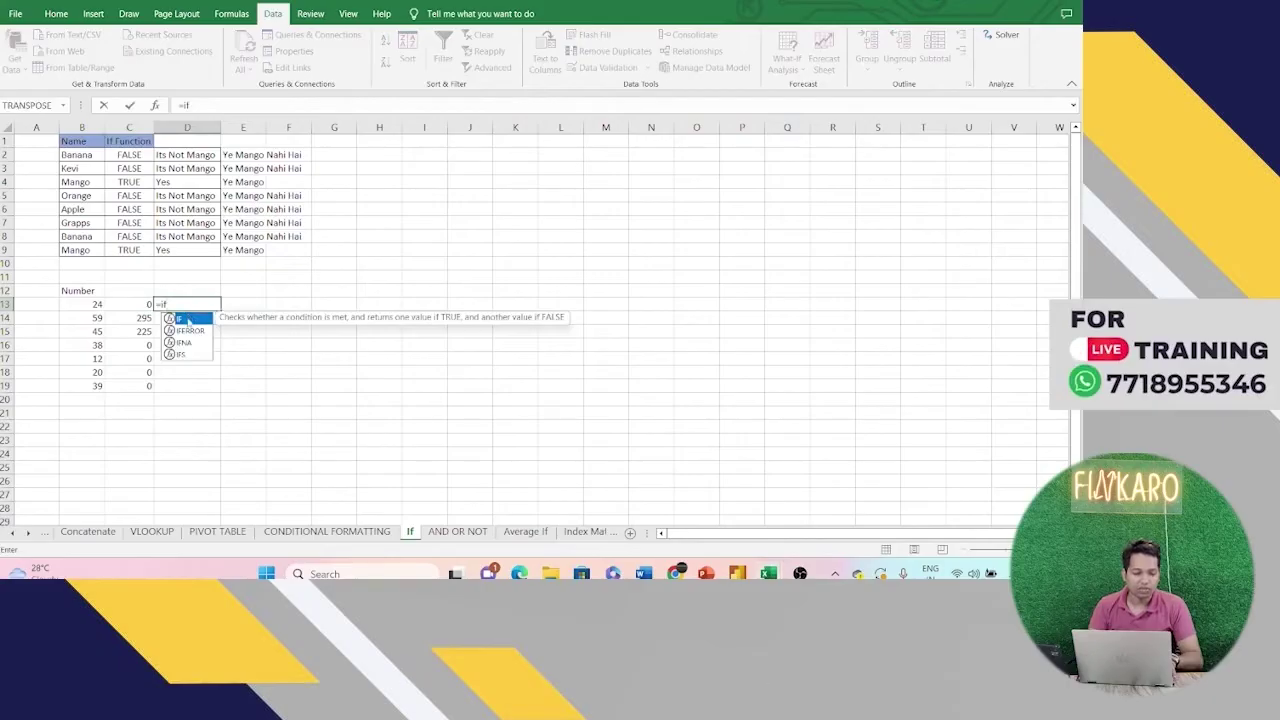
{"action": "double_click", "coordinate": [188, 320]}
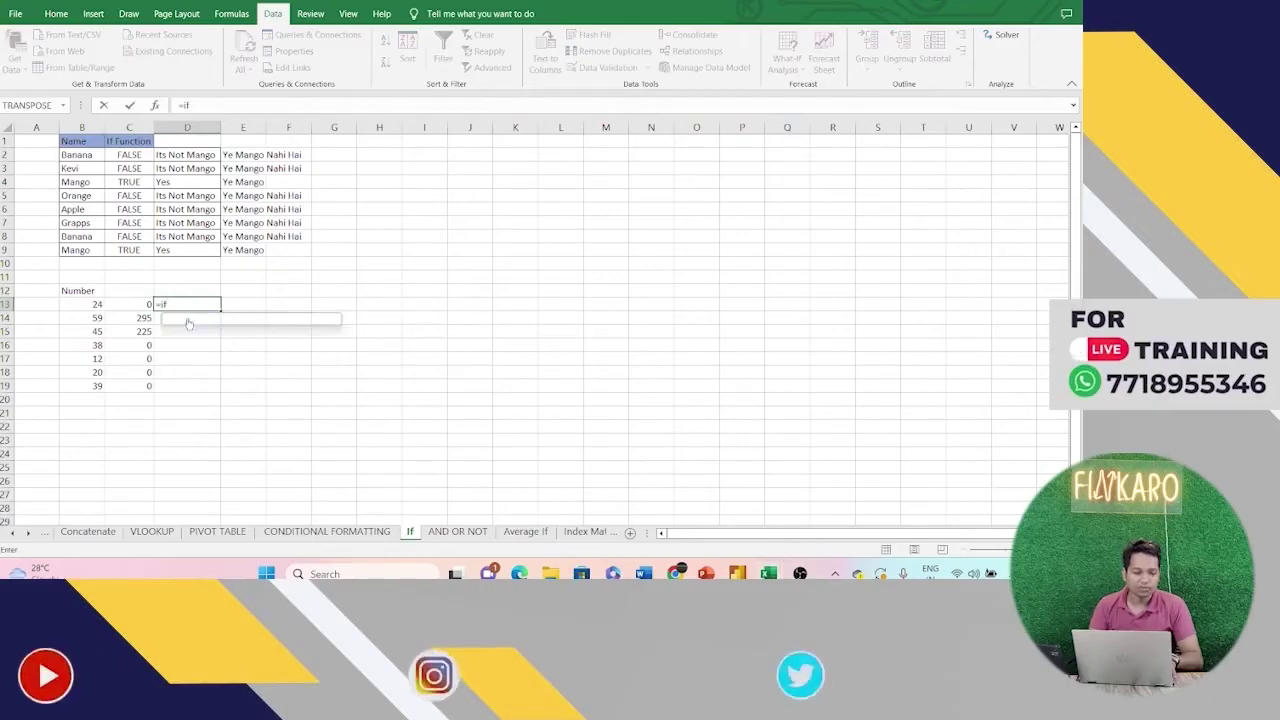
{"action": "left_click", "coordinate": [97, 304]}
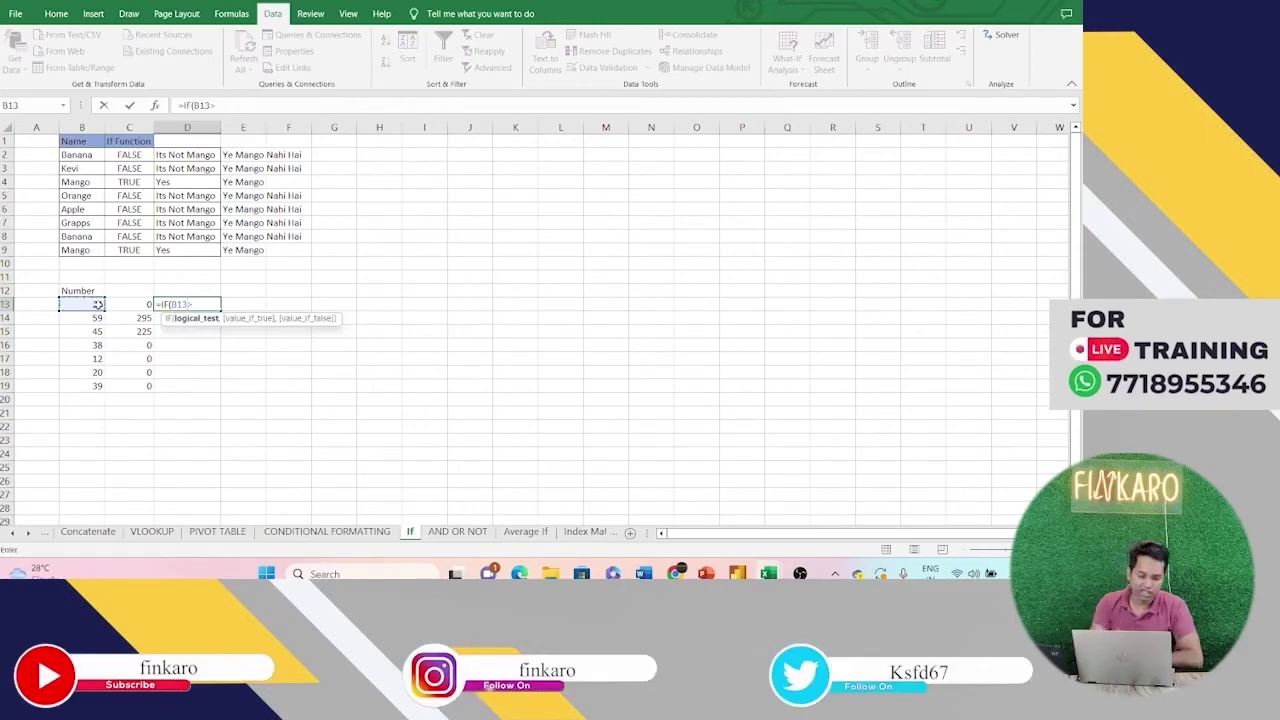
{"action": "type", "text": ">50,"}
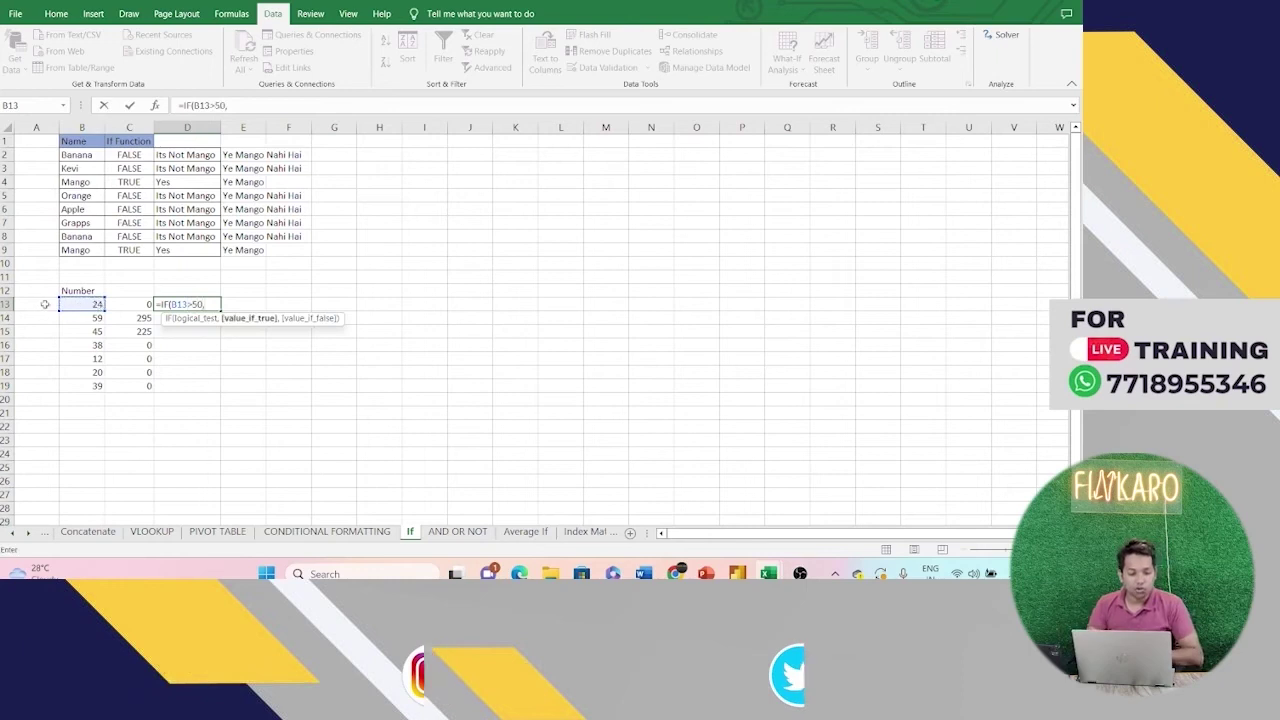
{"action": "left_click", "coordinate": [94, 304]}
{"action": "type", "text": "*"}
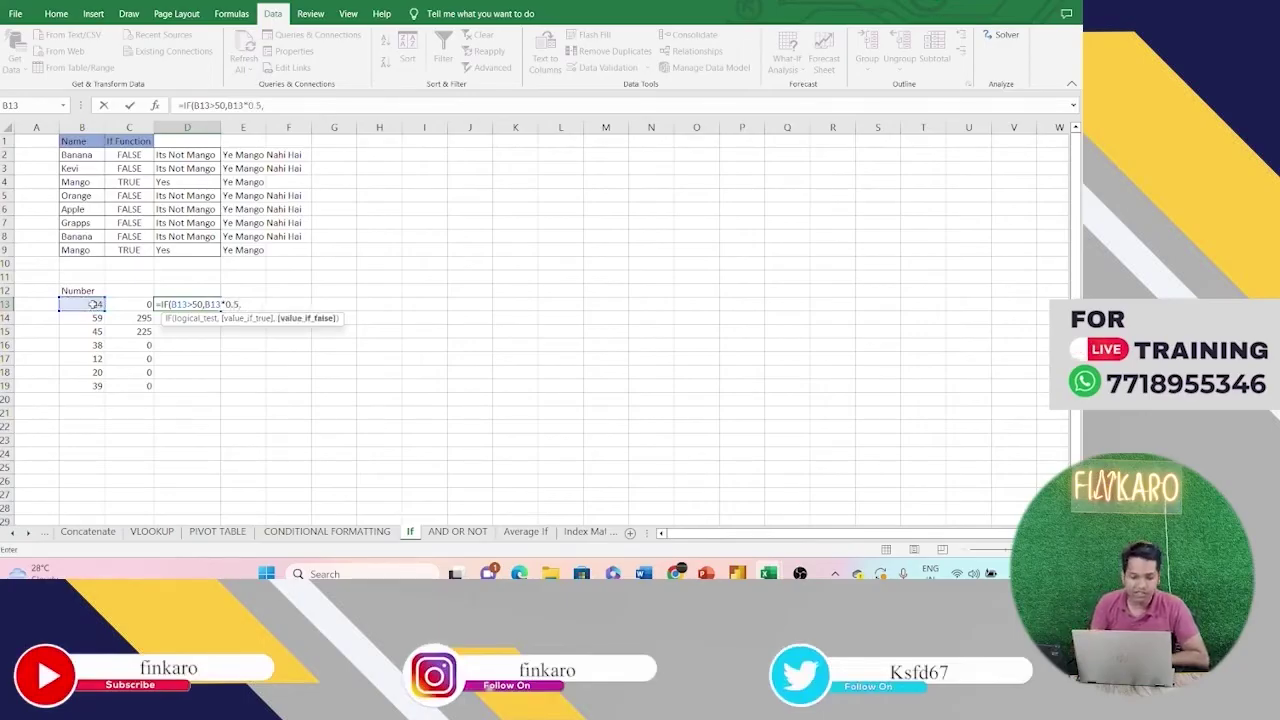
{"action": "type", "text": "0.5,0)"}
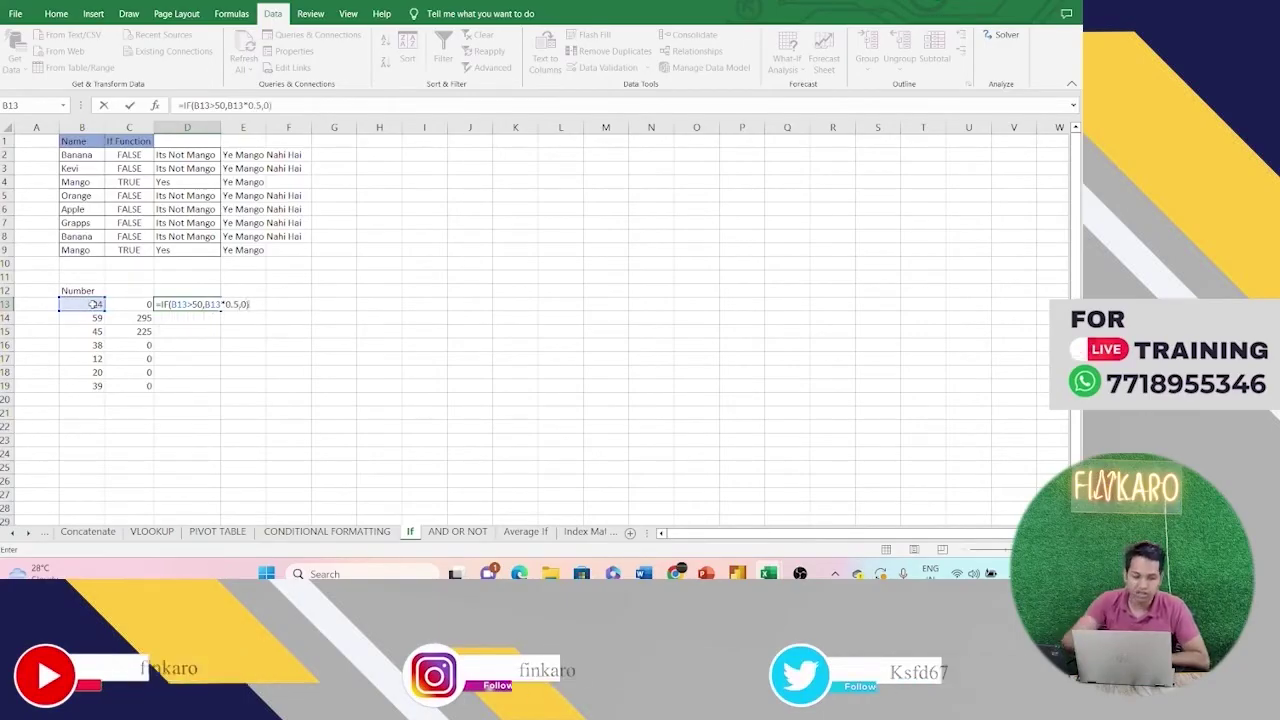
{"action": "key", "text": "Return"}
Step: Fill D13's IF formula down to D19 and check the copied formula in D14
{"action": "left_click", "coordinate": [195, 305]}
{"action": "left_click_drag", "start_coordinate": [224, 310], "coordinate": [226, 397]}
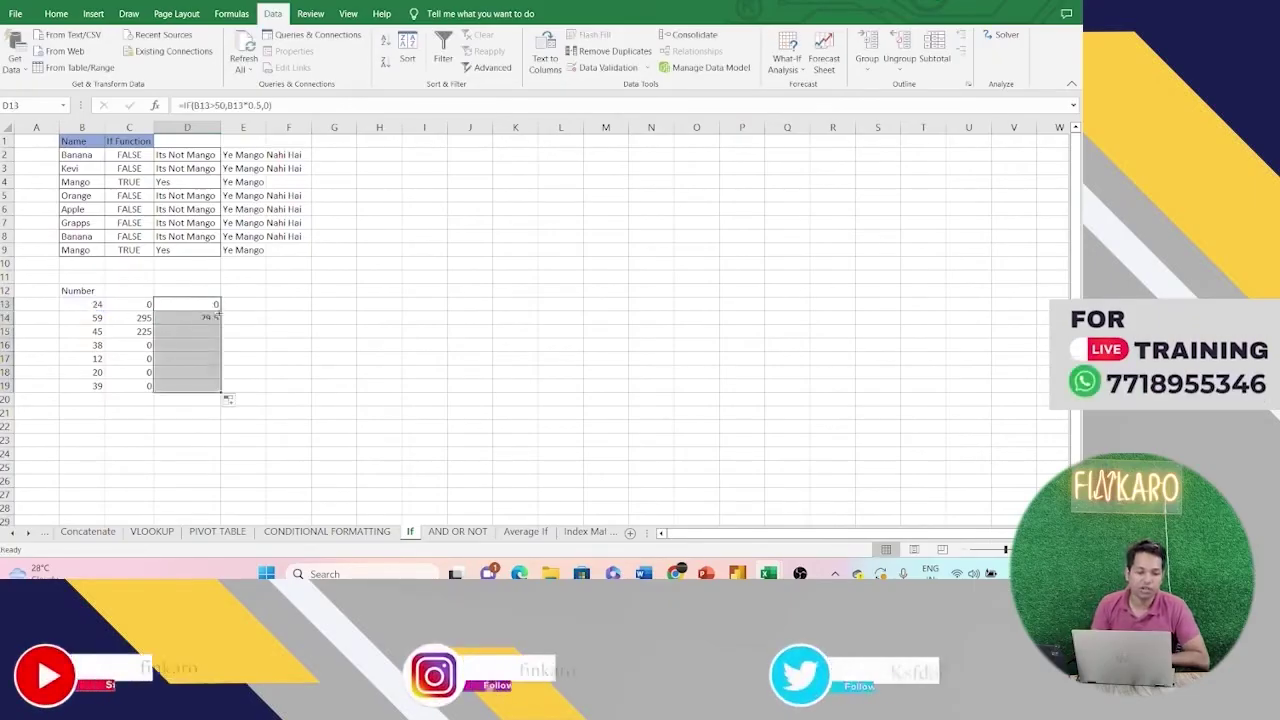
{"action": "left_click", "coordinate": [198, 318]}
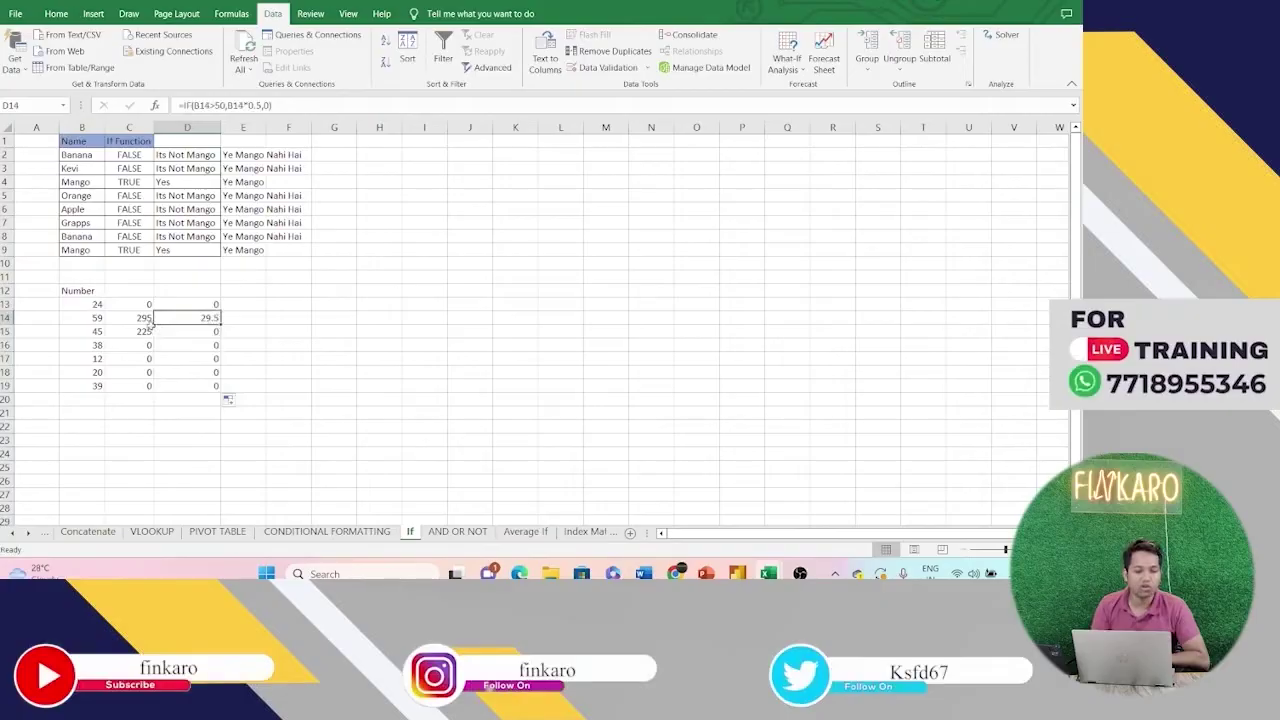
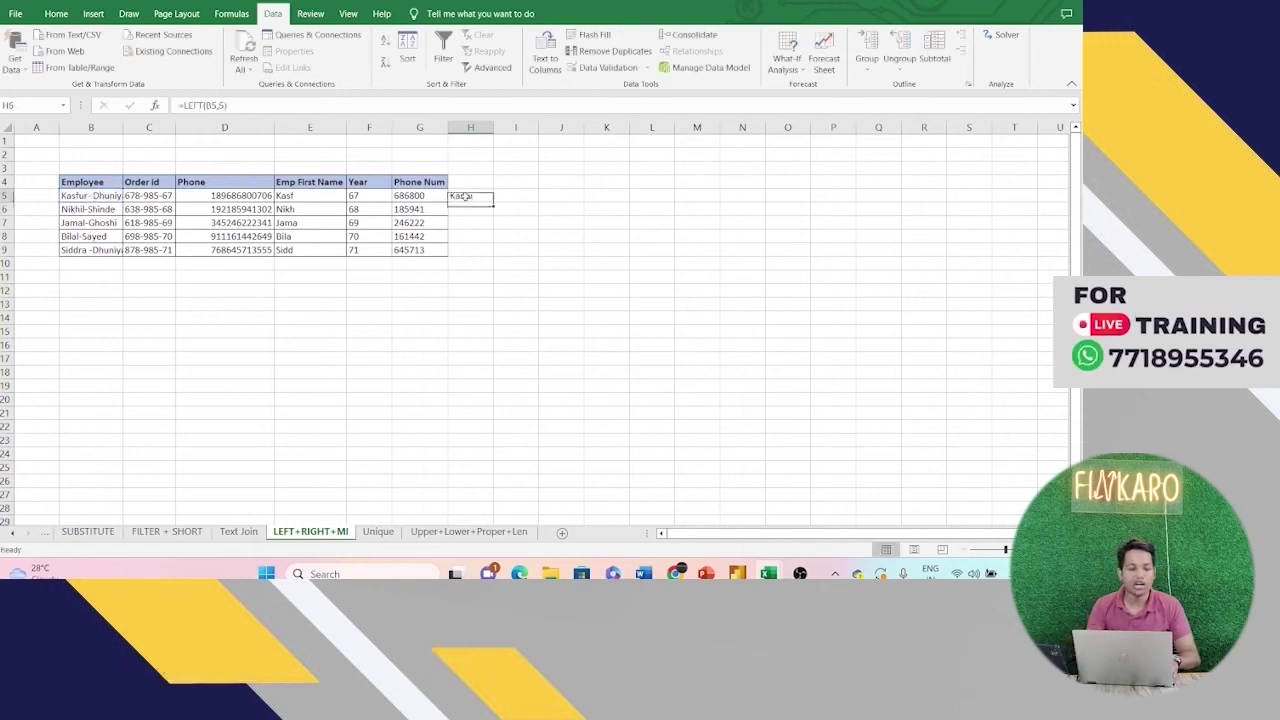
Step: Fill H5's LEFT formula down to H9 and enter =RIGHT(B5,5) in I5 beside the employee table
{"action": "double_click", "coordinate": [493, 202]}
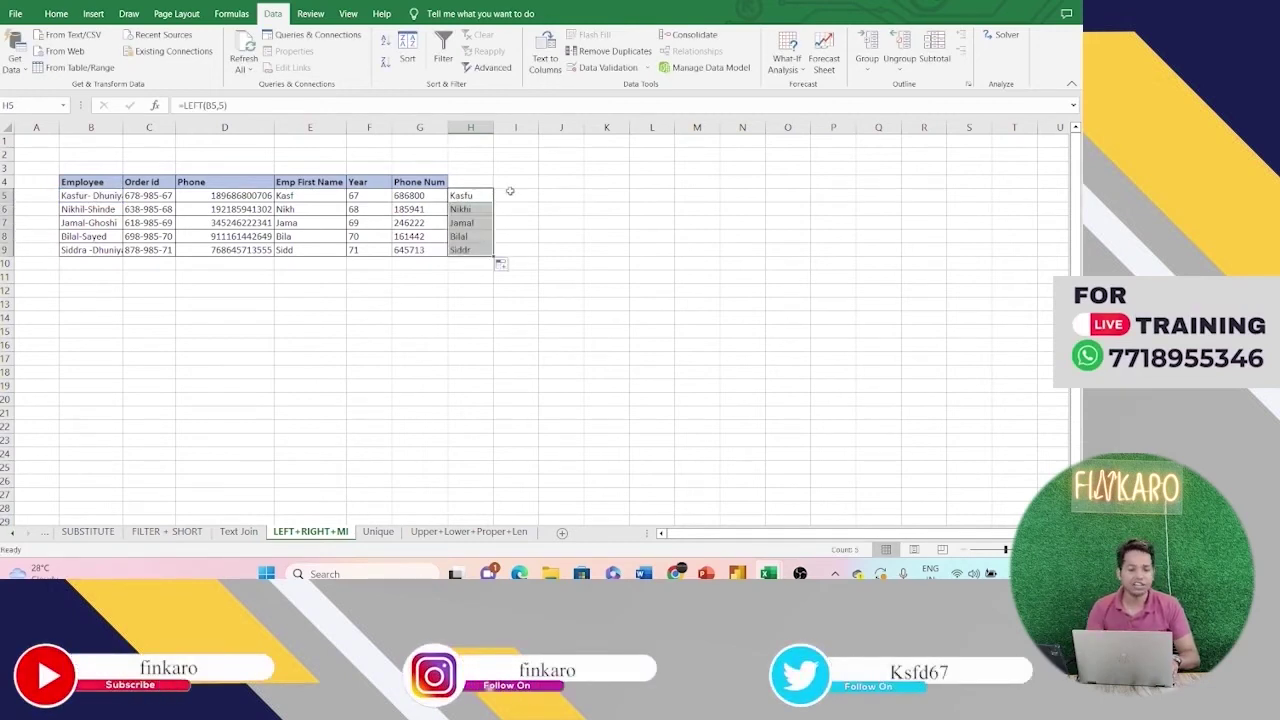
{"action": "left_click", "coordinate": [509, 195]}
{"action": "type", "text": "="}
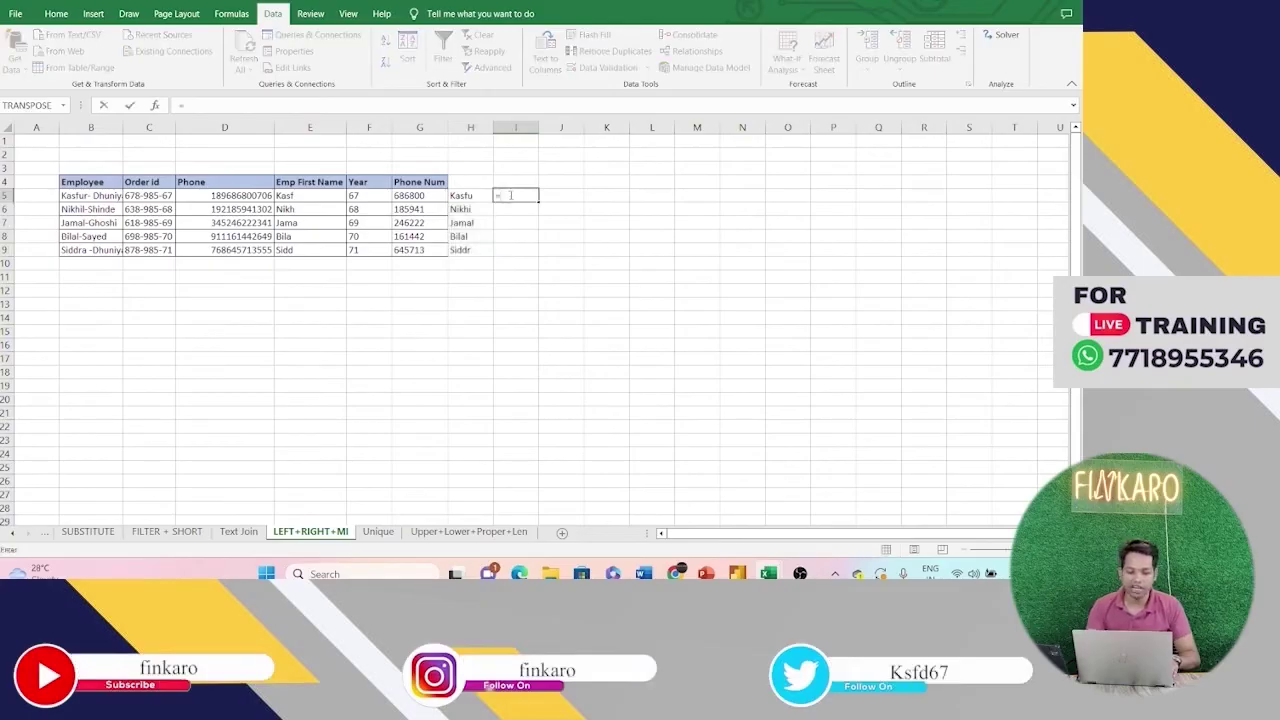
{"action": "type", "text": "Ri"}
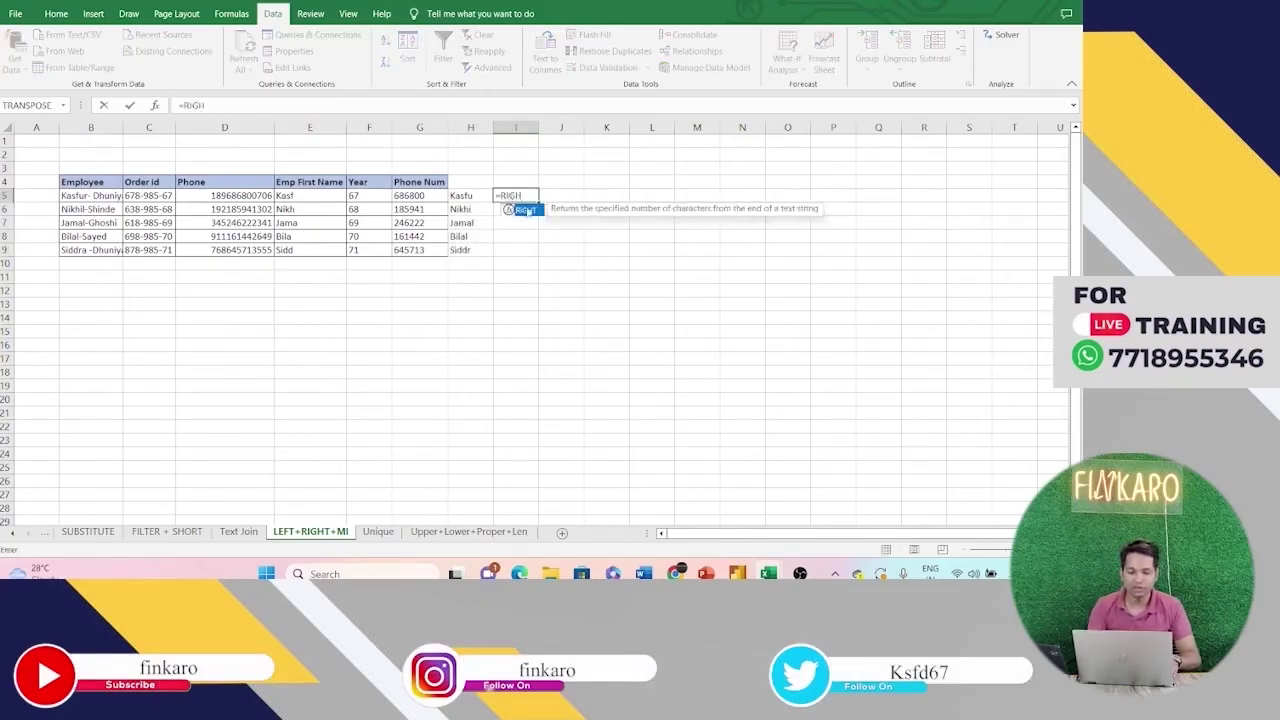
{"action": "type", "text": "GH"}
{"action": "double_click", "coordinate": [527, 210]}
{"action": "left_click", "coordinate": [97, 196]}
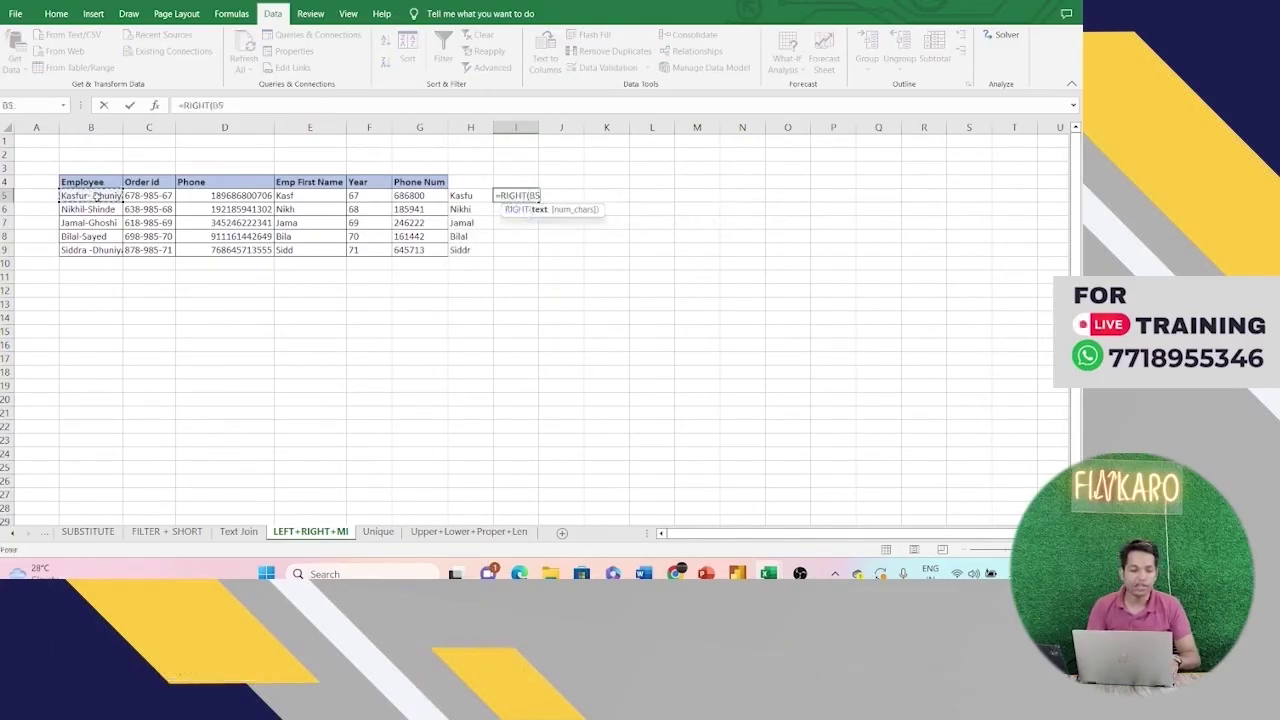
{"action": "type", "text": ","}
{"action": "type", "text": "5"}
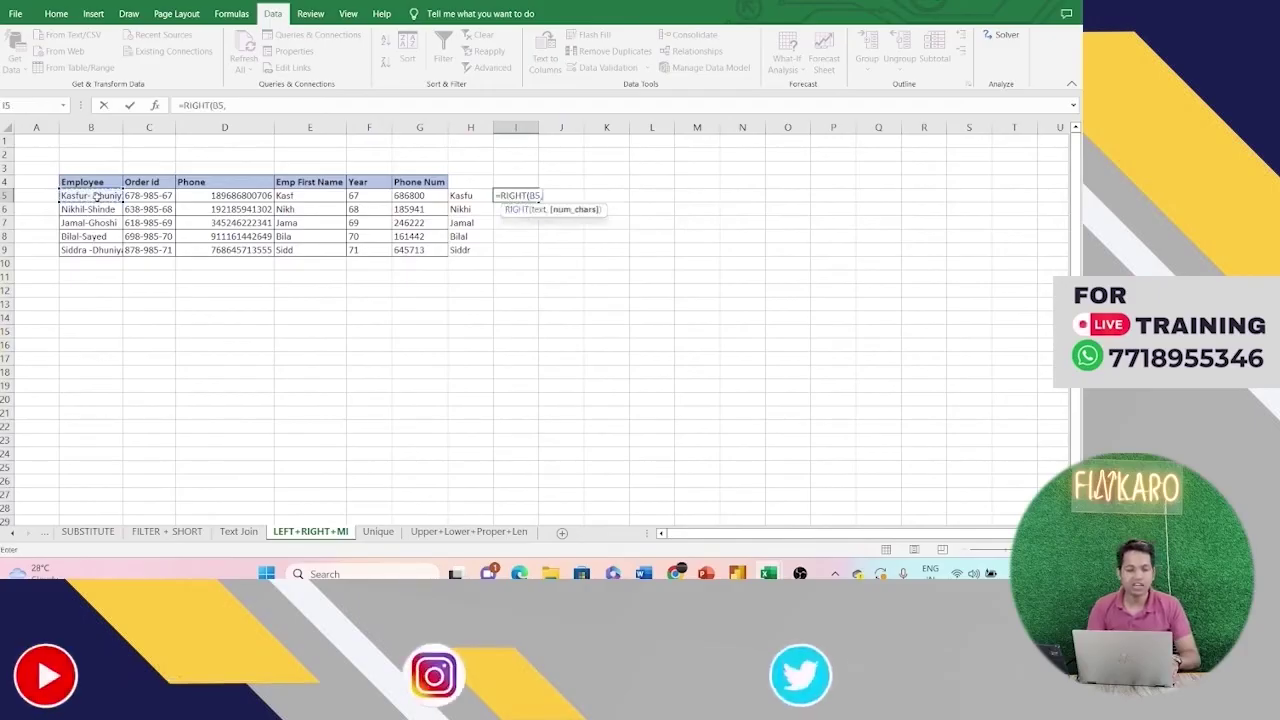
{"action": "type", "text": ")"}
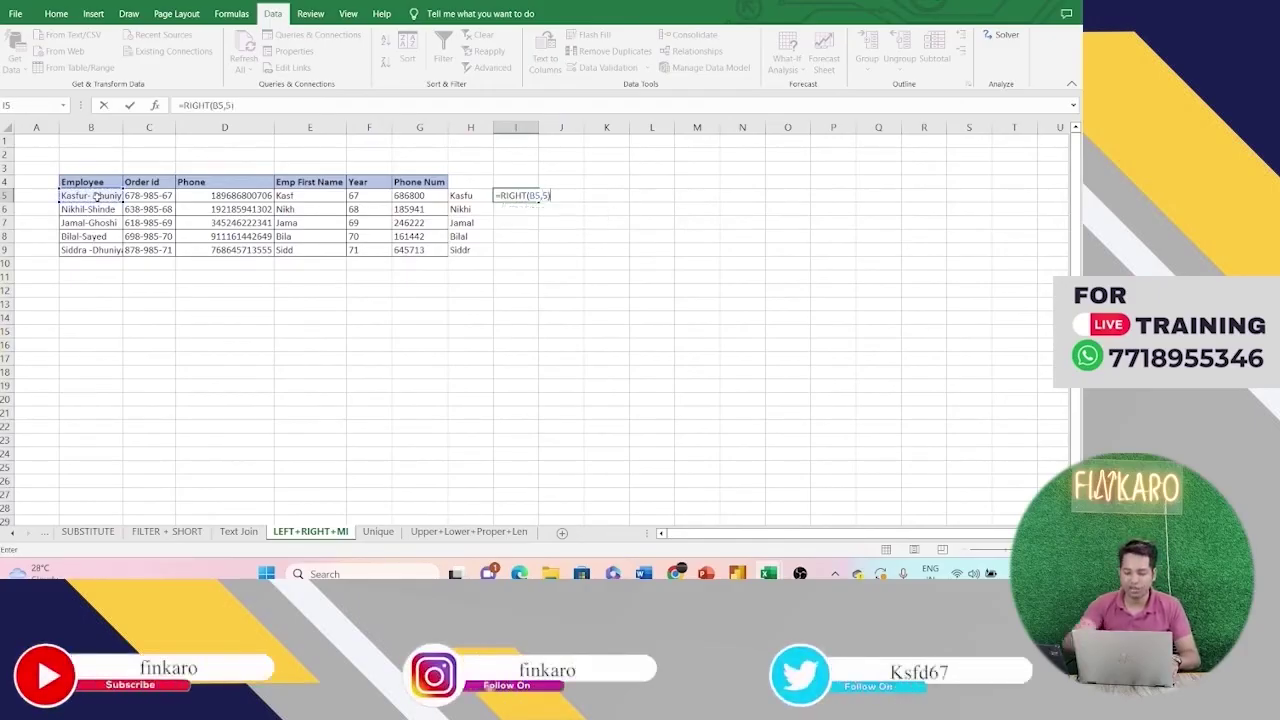
{"action": "key", "text": "Return"}
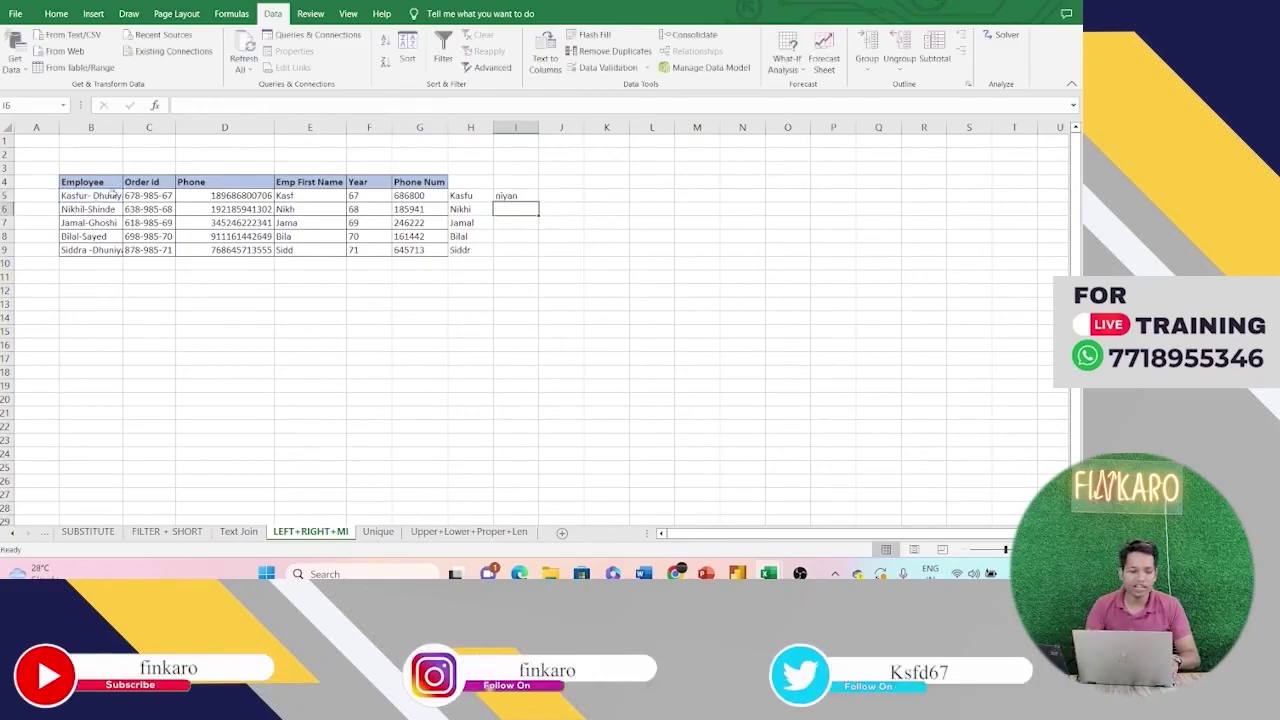
Step: Enter the formula =MID(D5,5,4) in J5 to extract four characters from the first phone value
{"action": "left_click", "coordinate": [558, 197]}
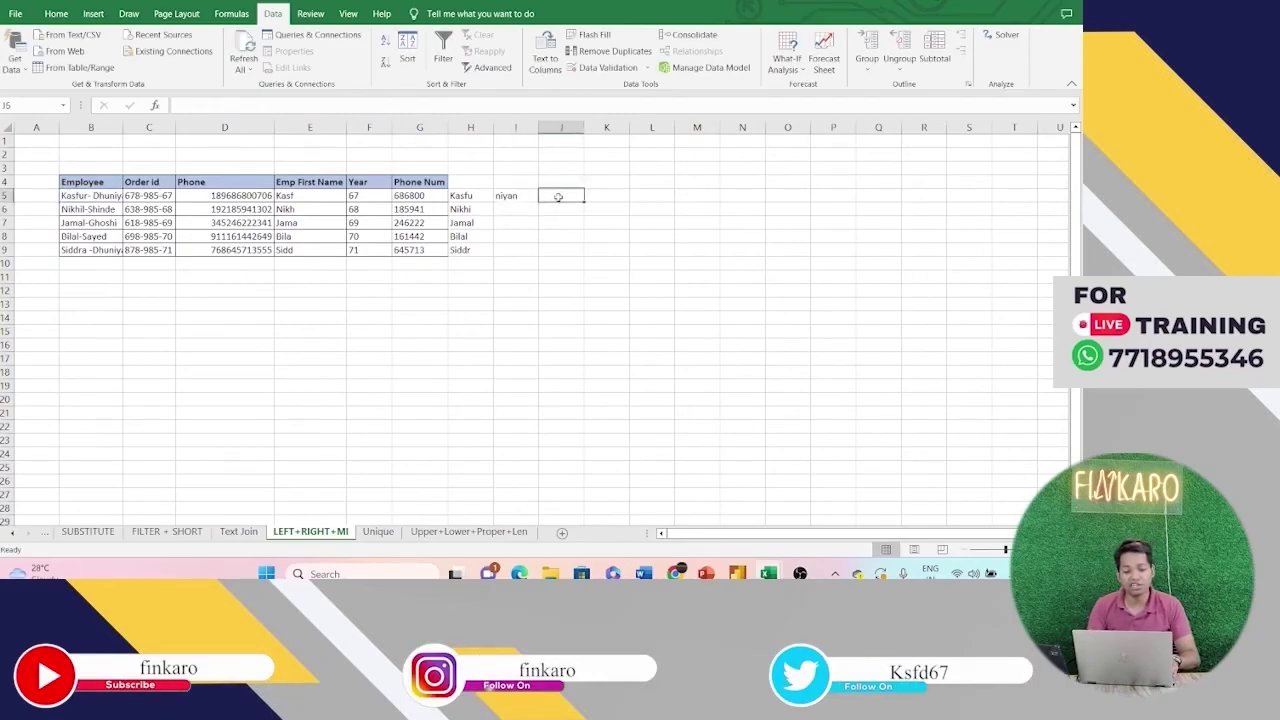
{"action": "type", "text": "=MID"}
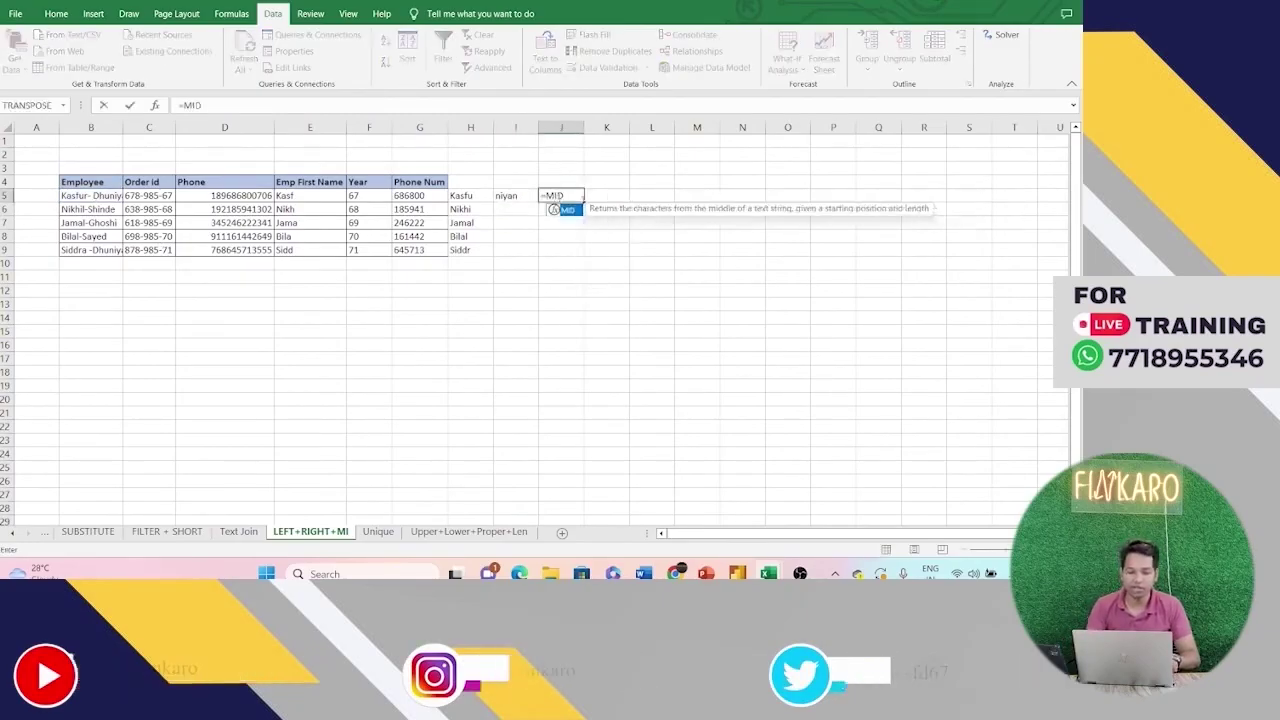
{"action": "type", "text": "("}
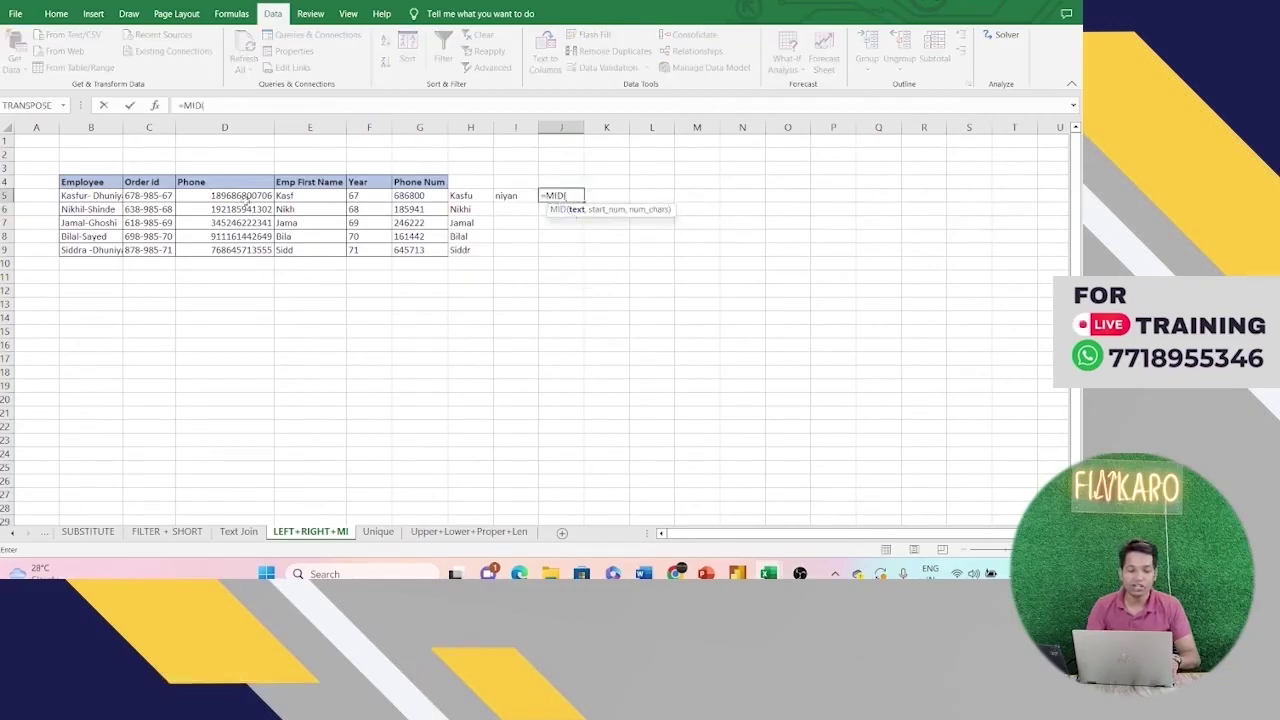
{"action": "left_click", "coordinate": [244, 197]}
{"action": "type", "text": ","}
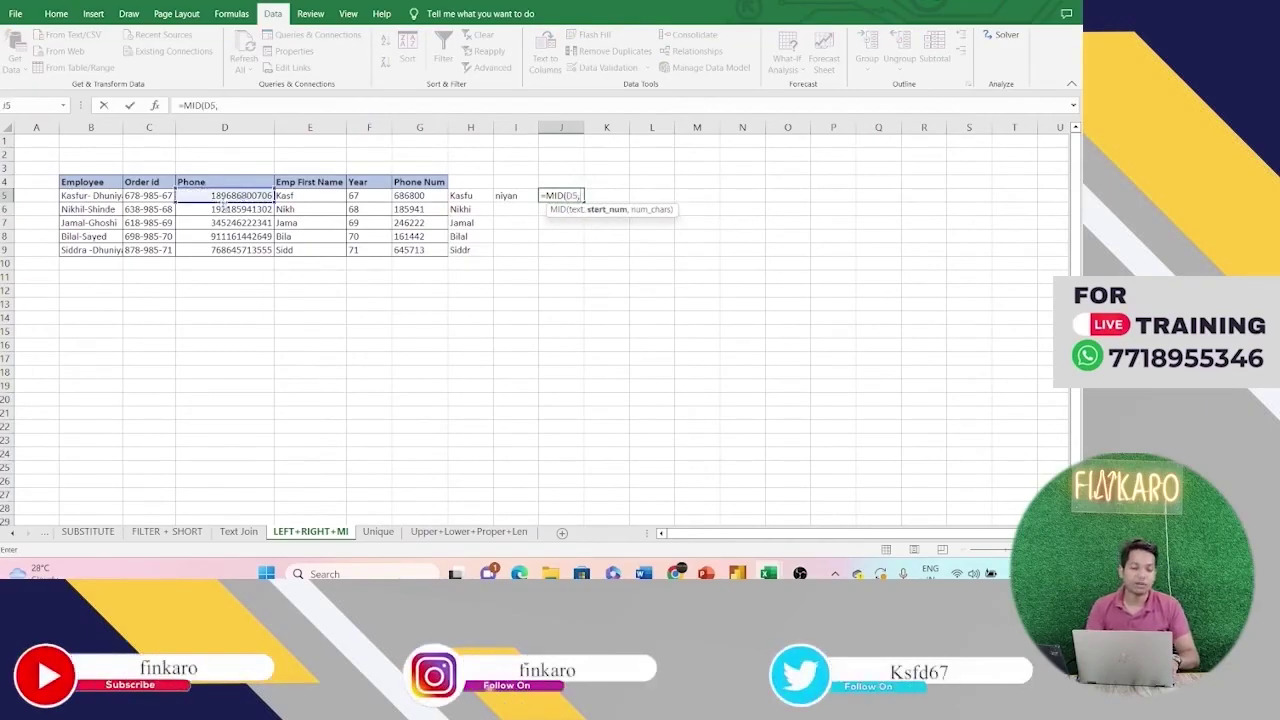
{"action": "type", "text": "5,"}
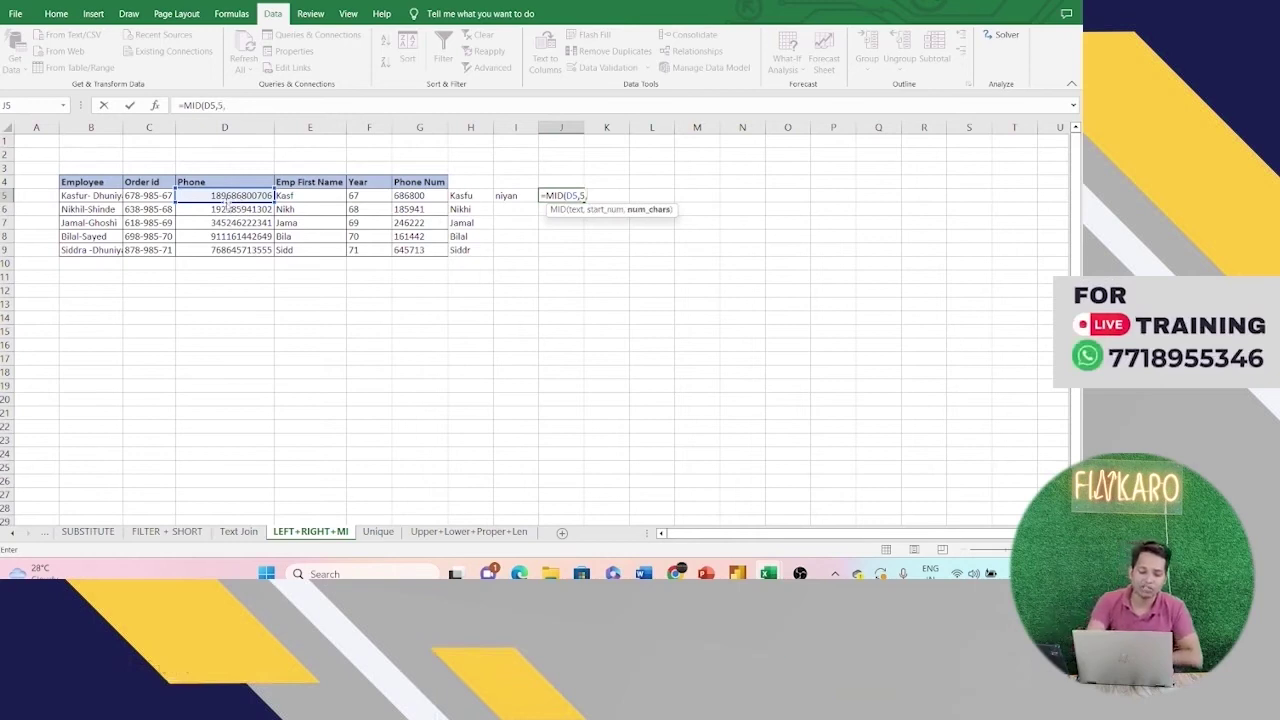
{"action": "type", "text": "4)"}
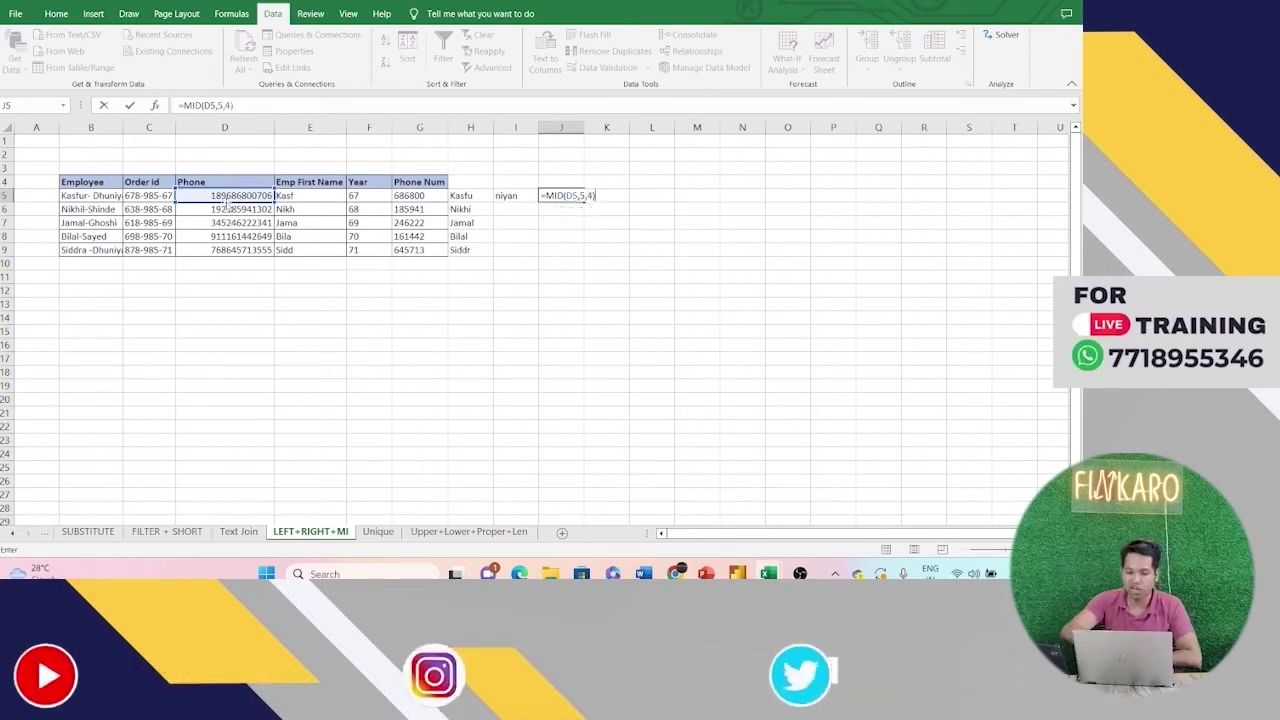
{"action": "key", "text": "Return"}
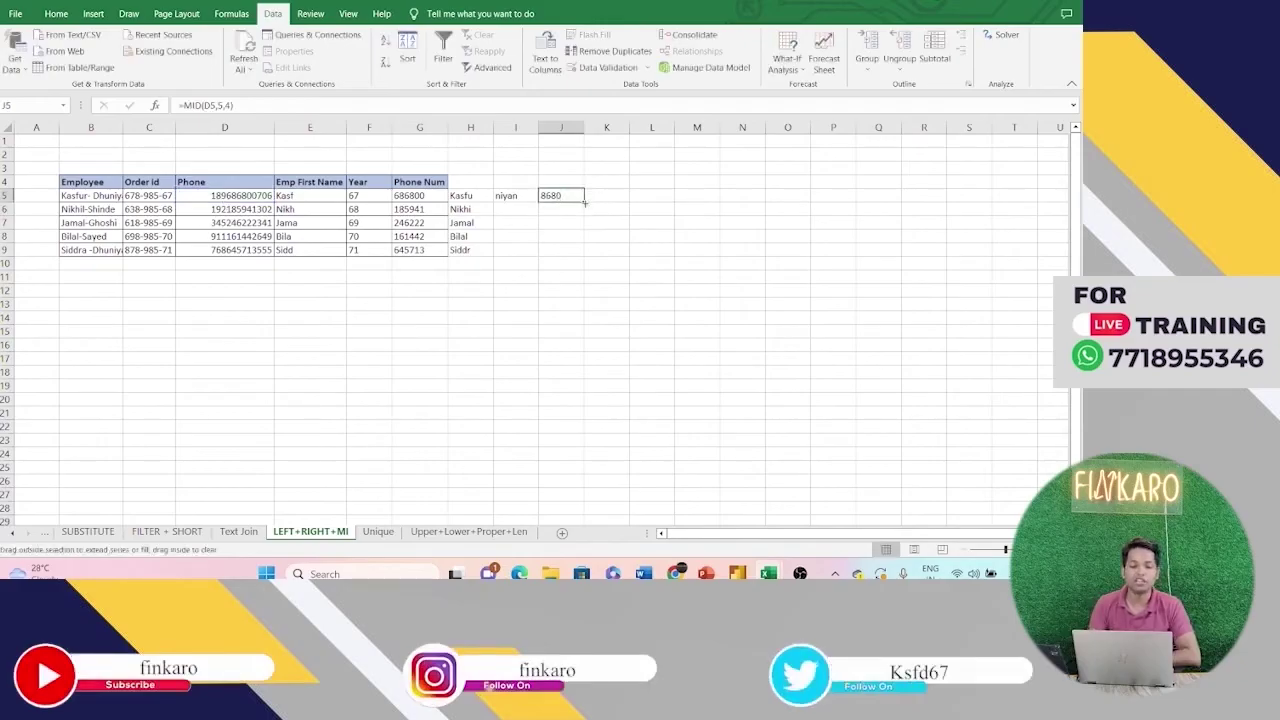
Step: Fill J5's MID formula and I5's RIGHT formula down to row 9
{"action": "double_click", "coordinate": [584, 202]}
{"action": "left_click", "coordinate": [520, 200]}
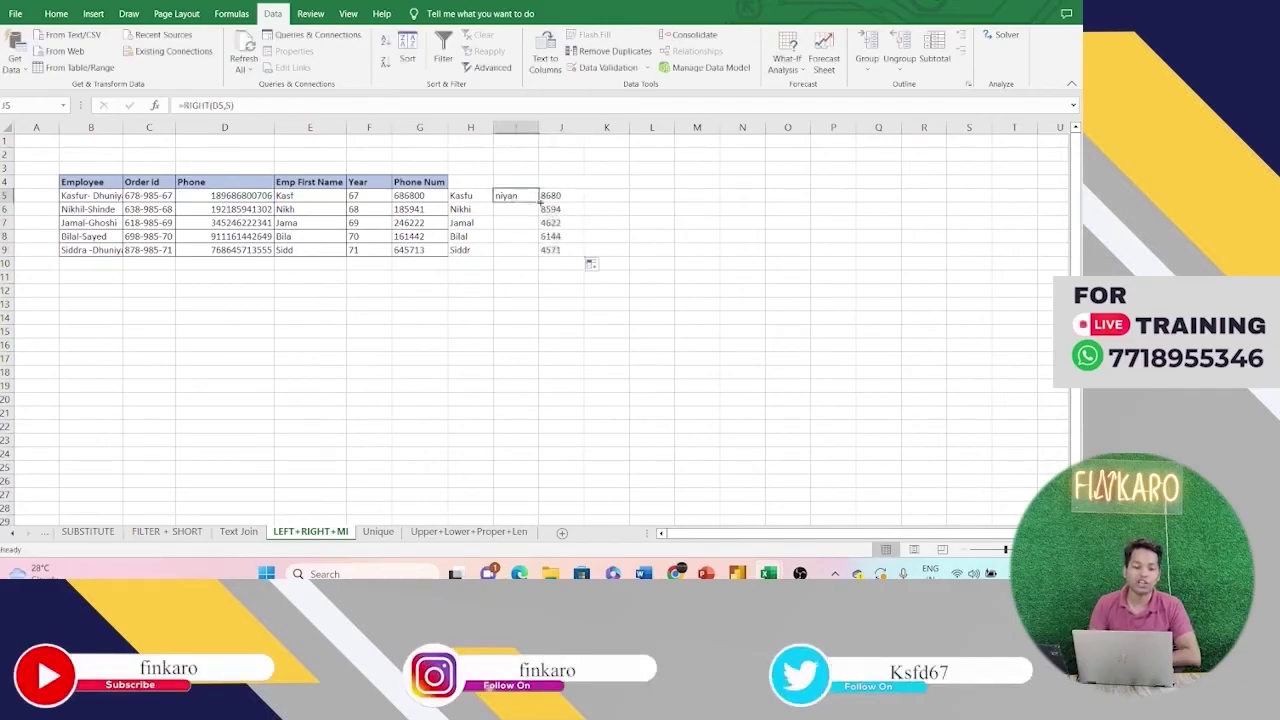
{"action": "double_click", "coordinate": [540, 202]}
Step: Enter =TEXTJOIN(" ",TRUE,H5:J5) in K5 to join the three extracted values with spaces
{"action": "double_click", "coordinate": [598, 196]}
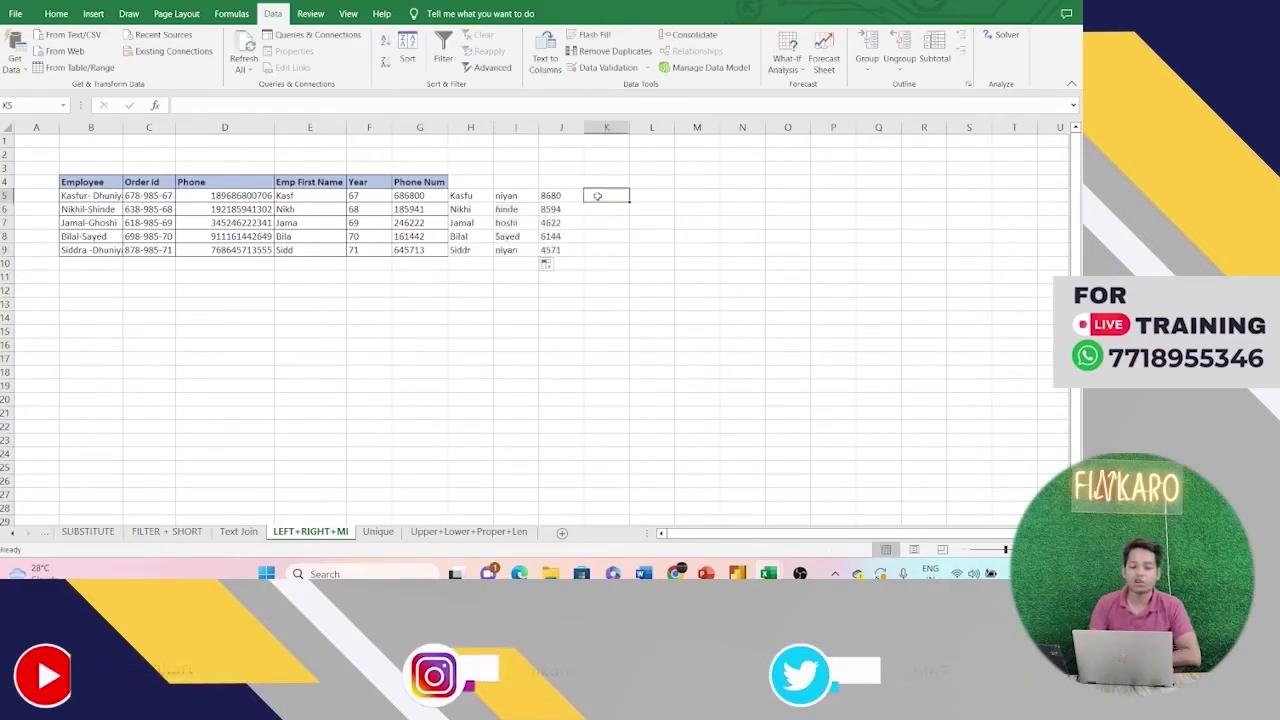
{"action": "type", "text": "=TEXT"}
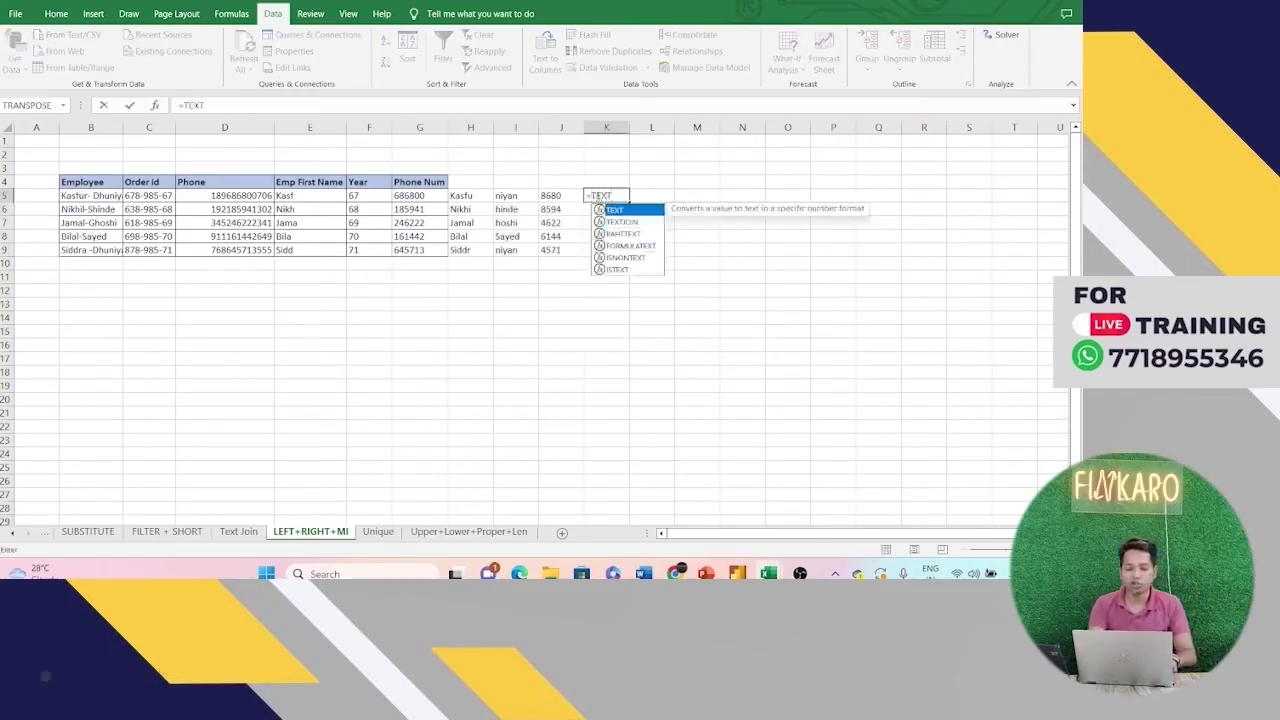
{"action": "double_click", "coordinate": [614, 222]}
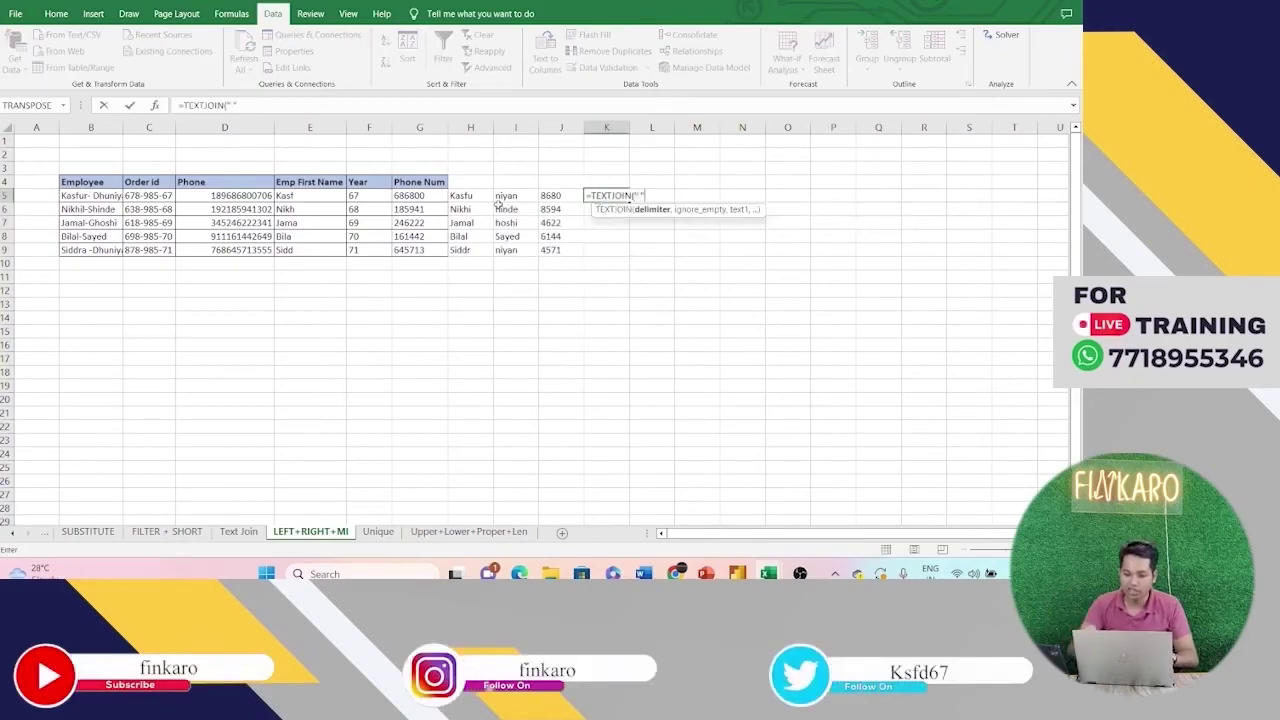
{"action": "type", "text": "\" \","}
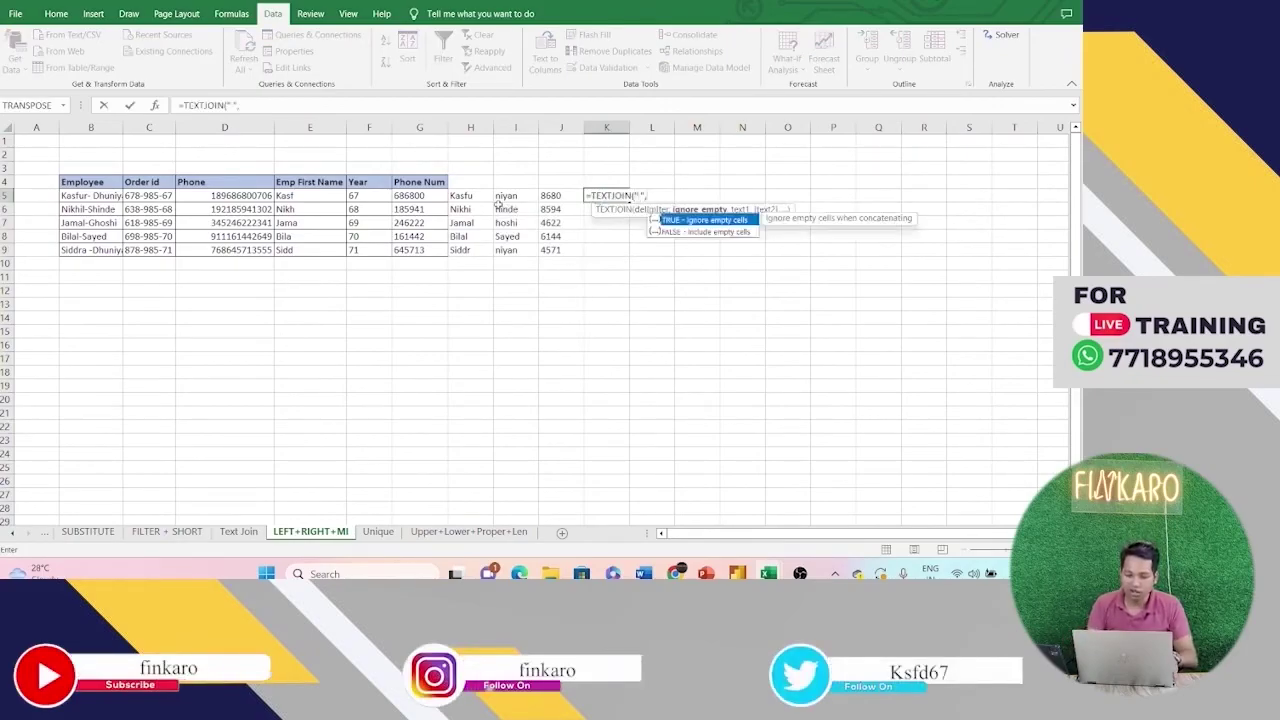
{"action": "type", "text": "tRUE"}
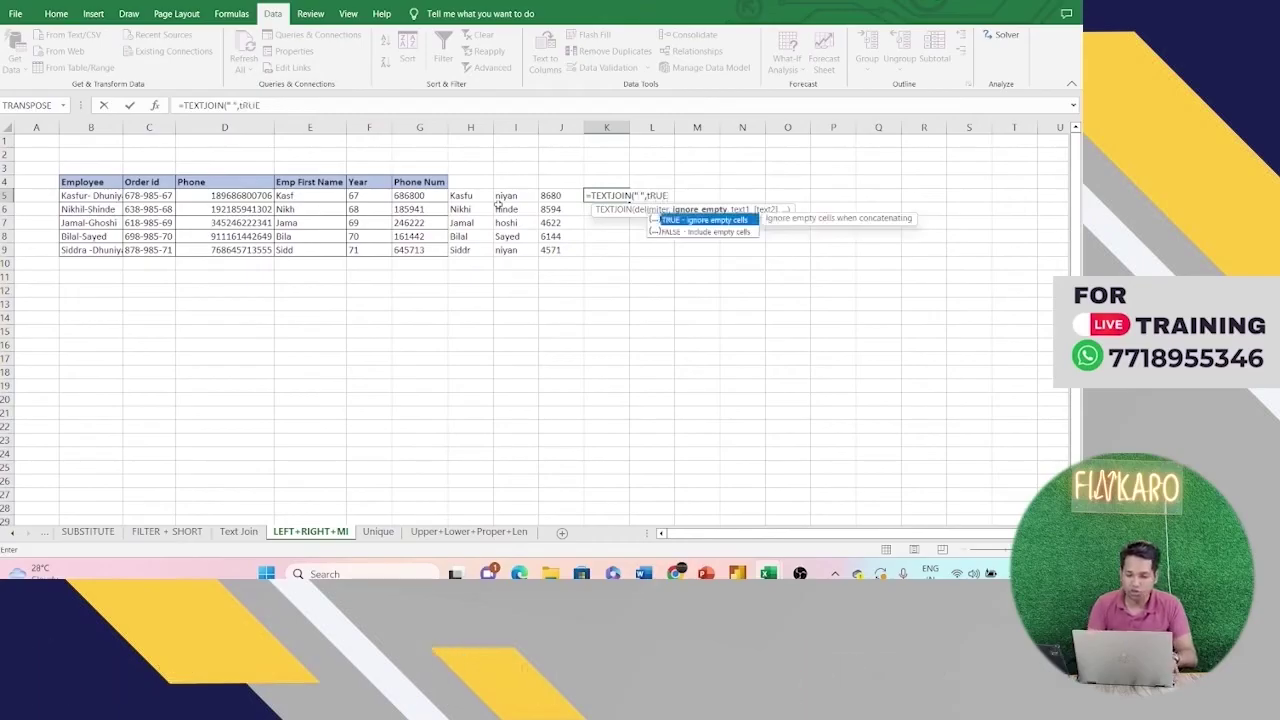
{"action": "type", "text": ","}
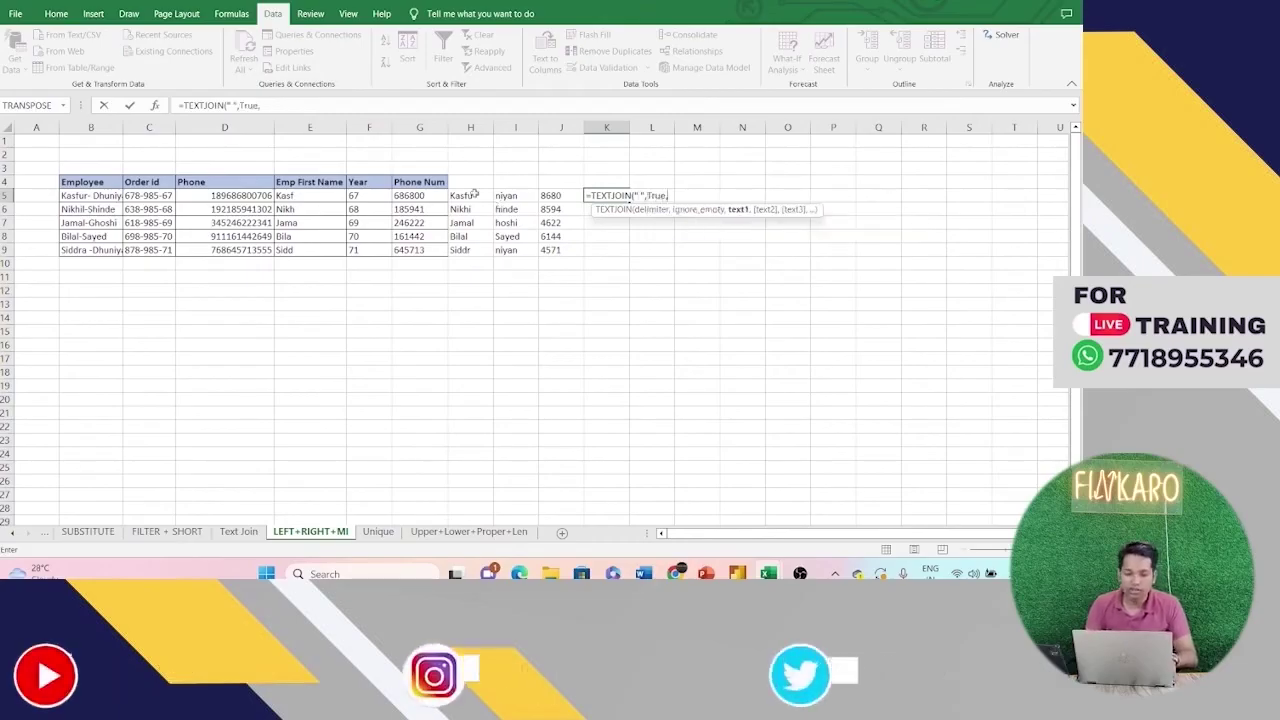
{"action": "left_click_drag", "start_coordinate": [467, 196], "coordinate": [555, 196]}
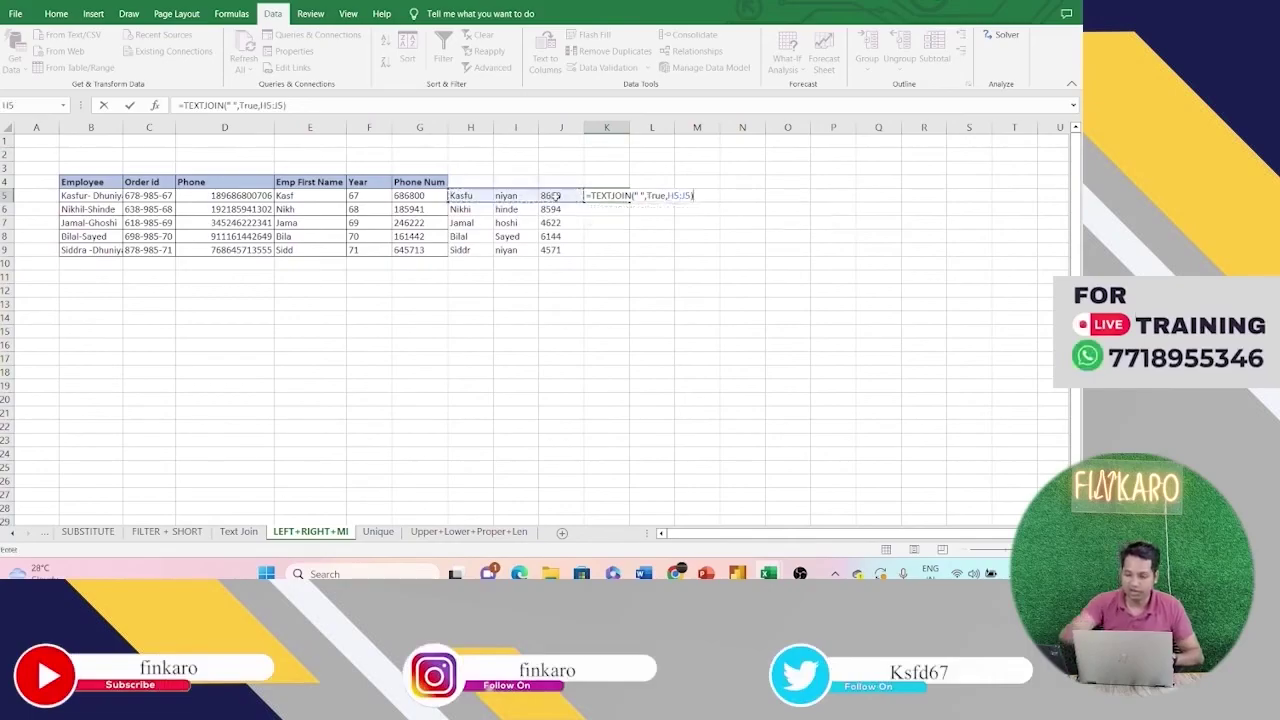
{"action": "key", "text": "Return"}
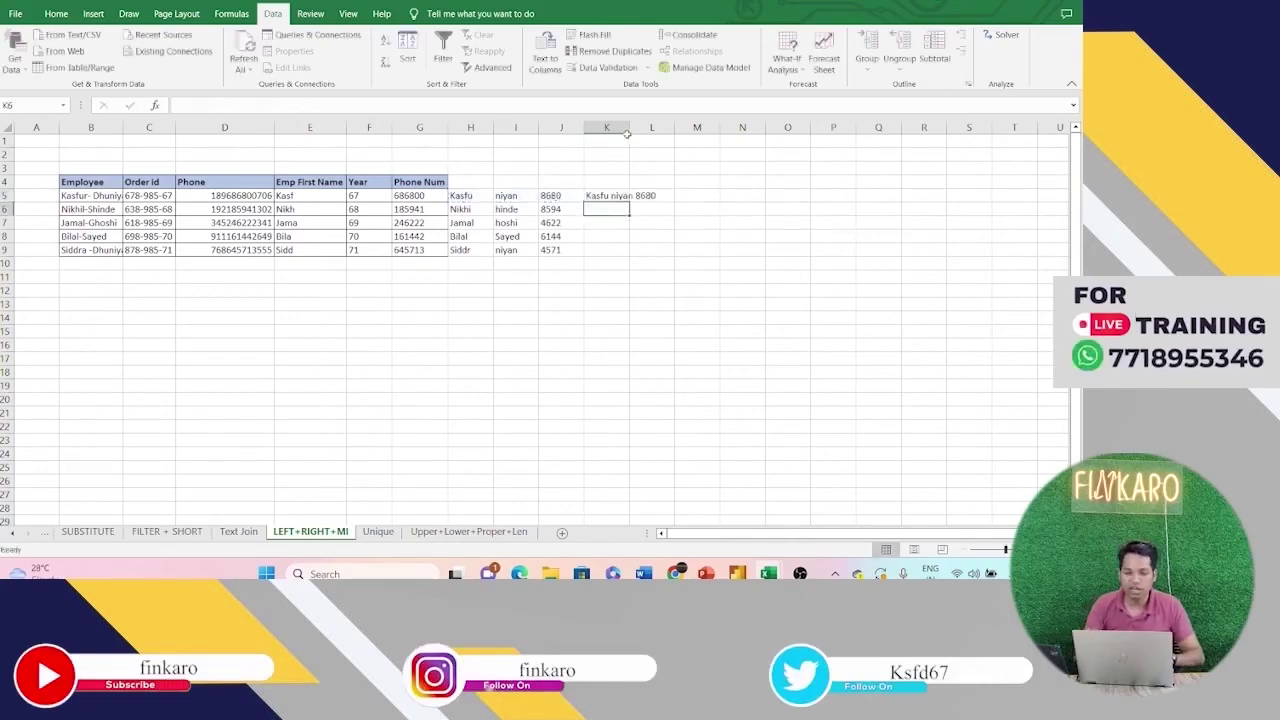
Step: Widen column K and fill K5's TEXTJOIN formula down to K9
{"action": "left_click_drag", "start_coordinate": [628, 128], "coordinate": [672, 128]}
{"action": "left_click", "coordinate": [635, 196]}
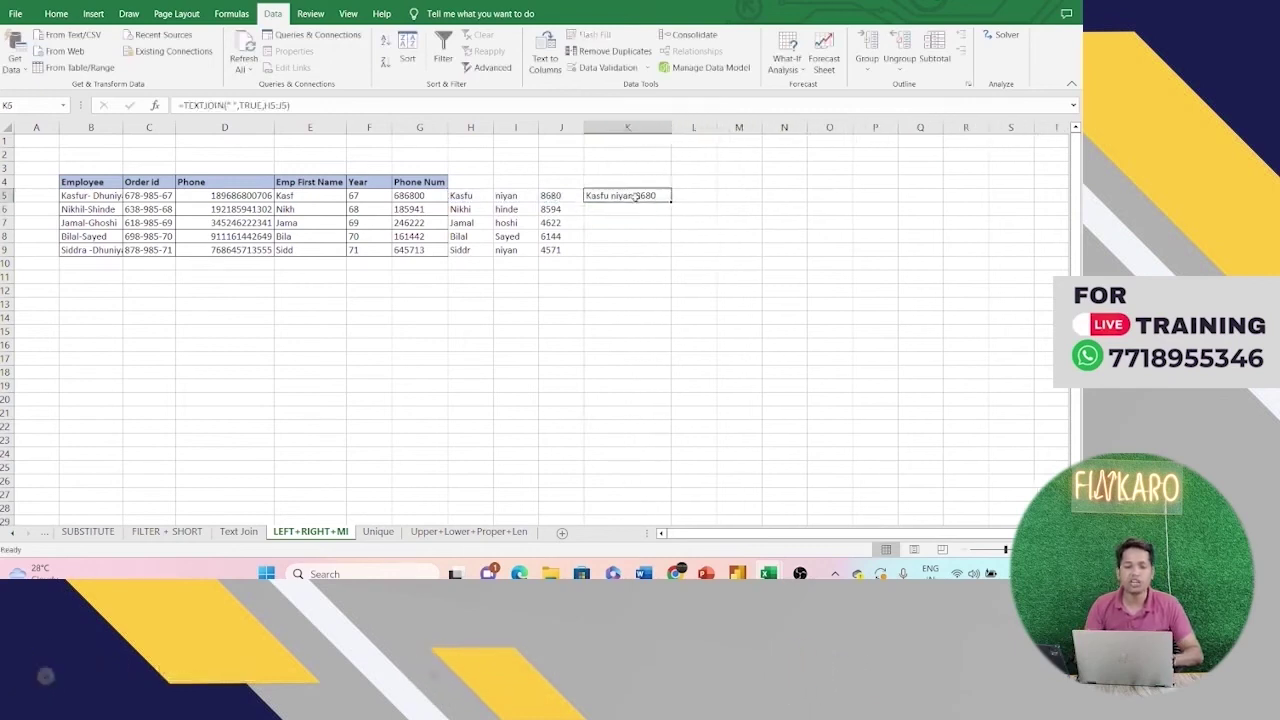
{"action": "key", "text": "shift+Down"}
{"action": "key", "text": "shift+Down"}
{"action": "key", "text": "shift+Down"}
{"action": "key", "text": "shift+Down"}
{"action": "key", "text": "ctrl+d"}
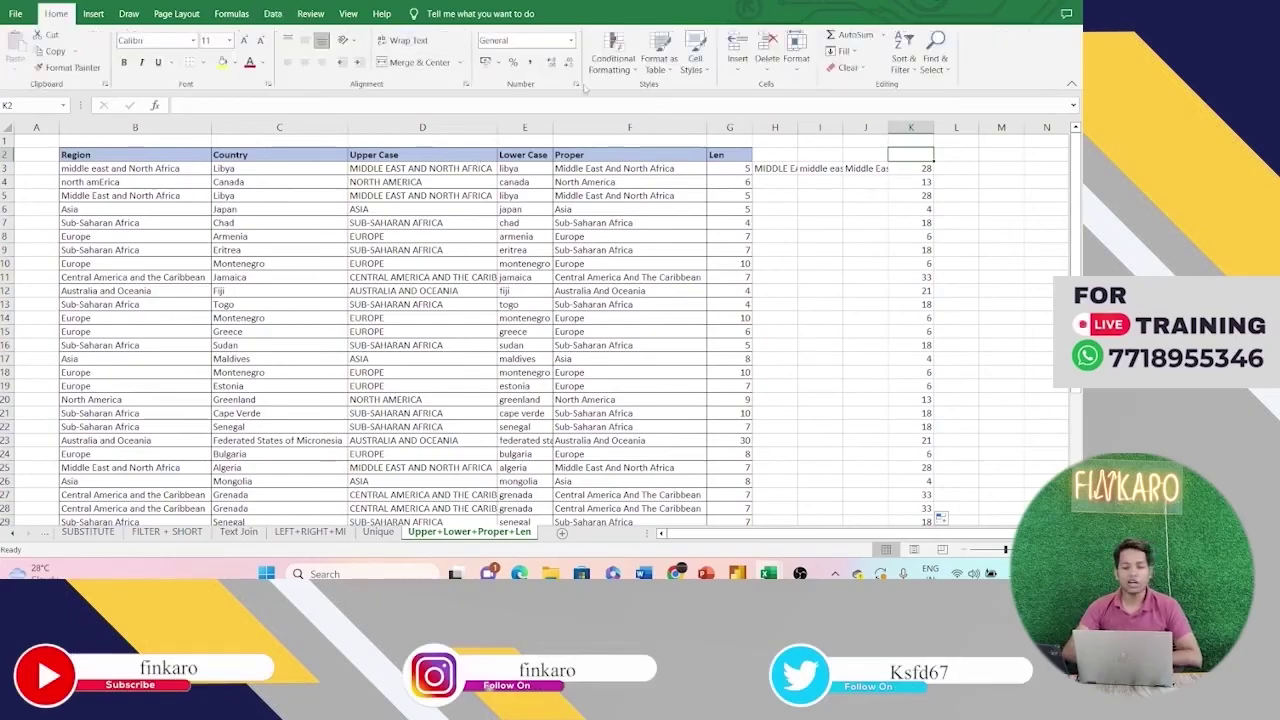
Step: Examine the Conditional Formatting rule categories, including Highlight Cells Rules and Top/Bottom Rules, without applying any
{"action": "left_click", "coordinate": [636, 71]}
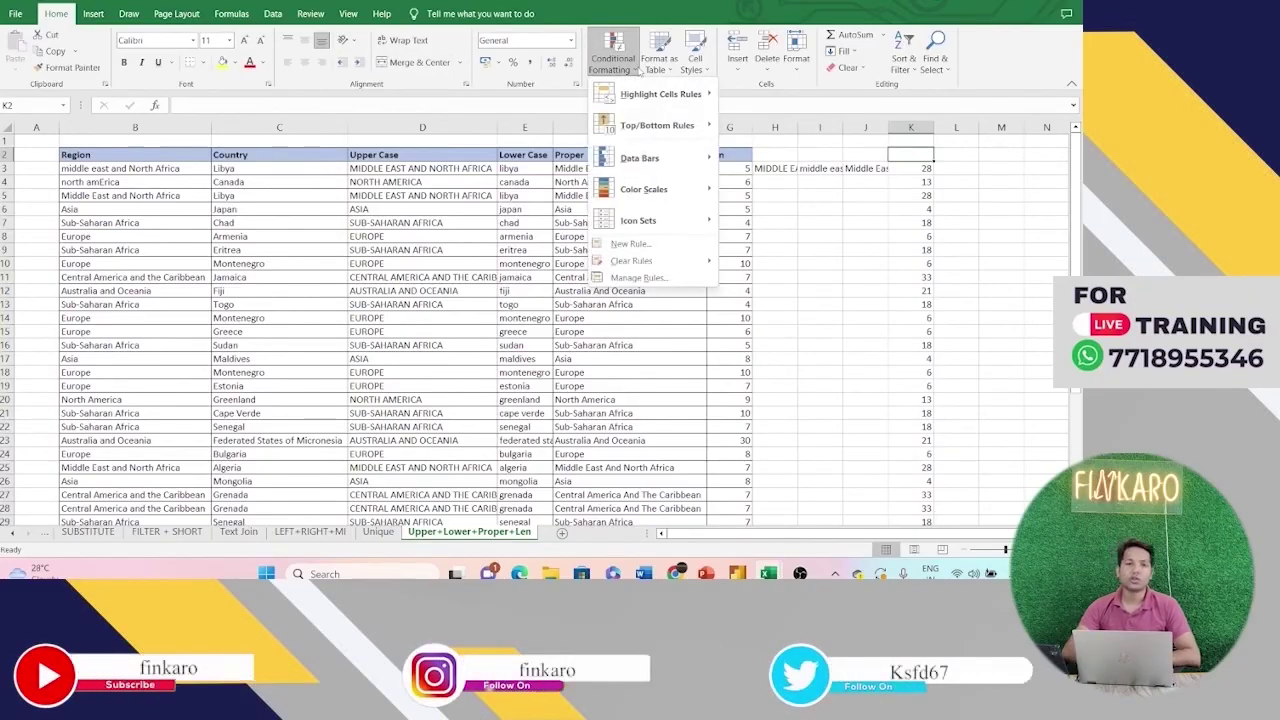
{"action": "mouse_move", "coordinate": [650, 95]}
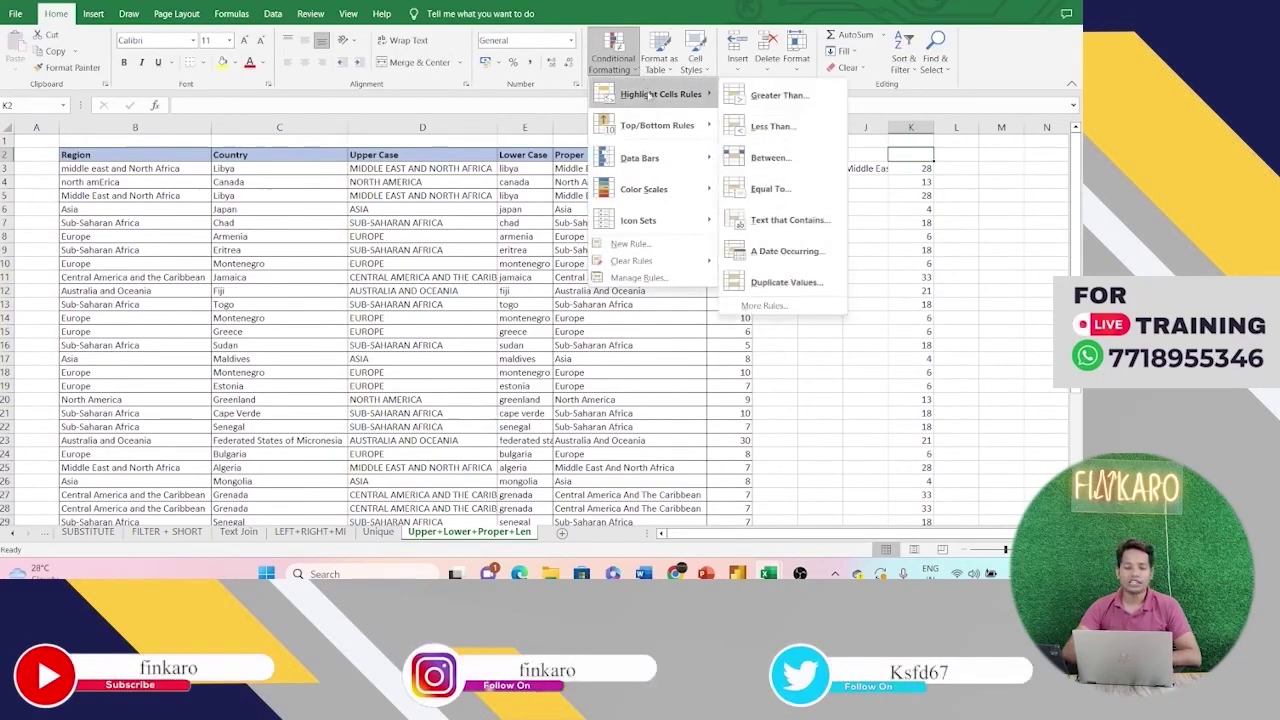
{"action": "mouse_move", "coordinate": [648, 127]}
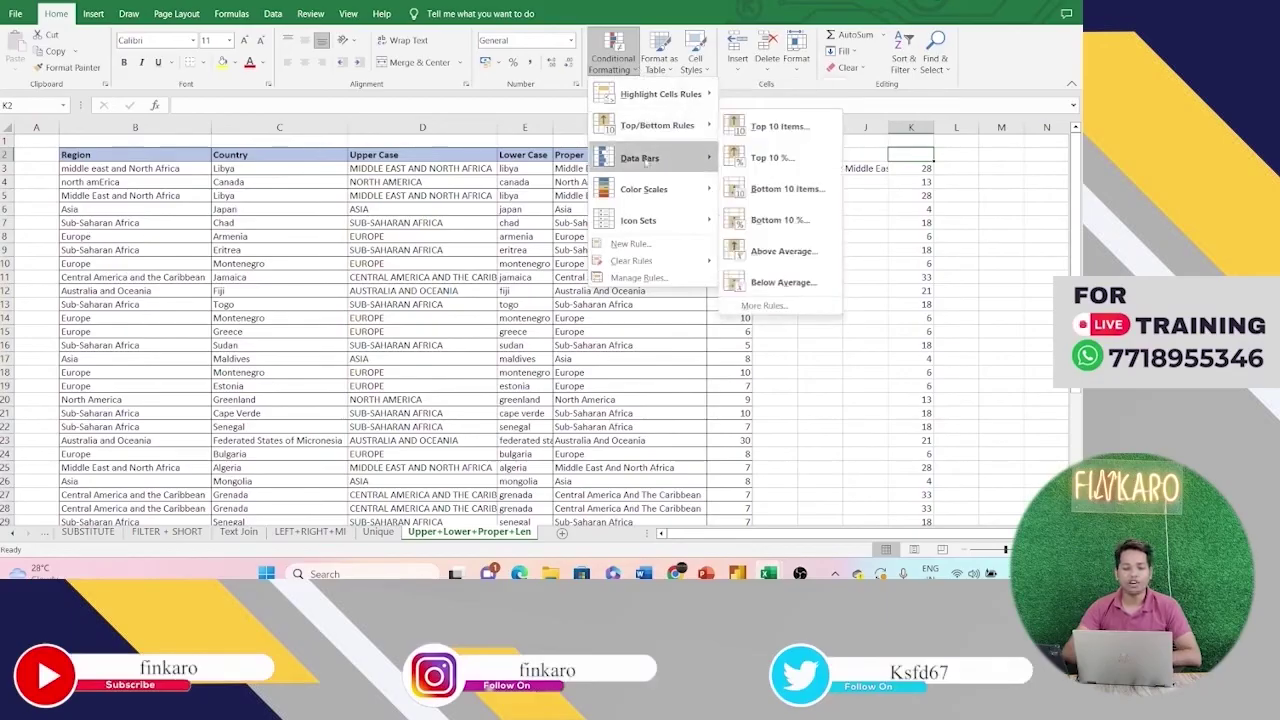
{"action": "mouse_move", "coordinate": [645, 163]}
{"action": "mouse_move", "coordinate": [658, 187]}
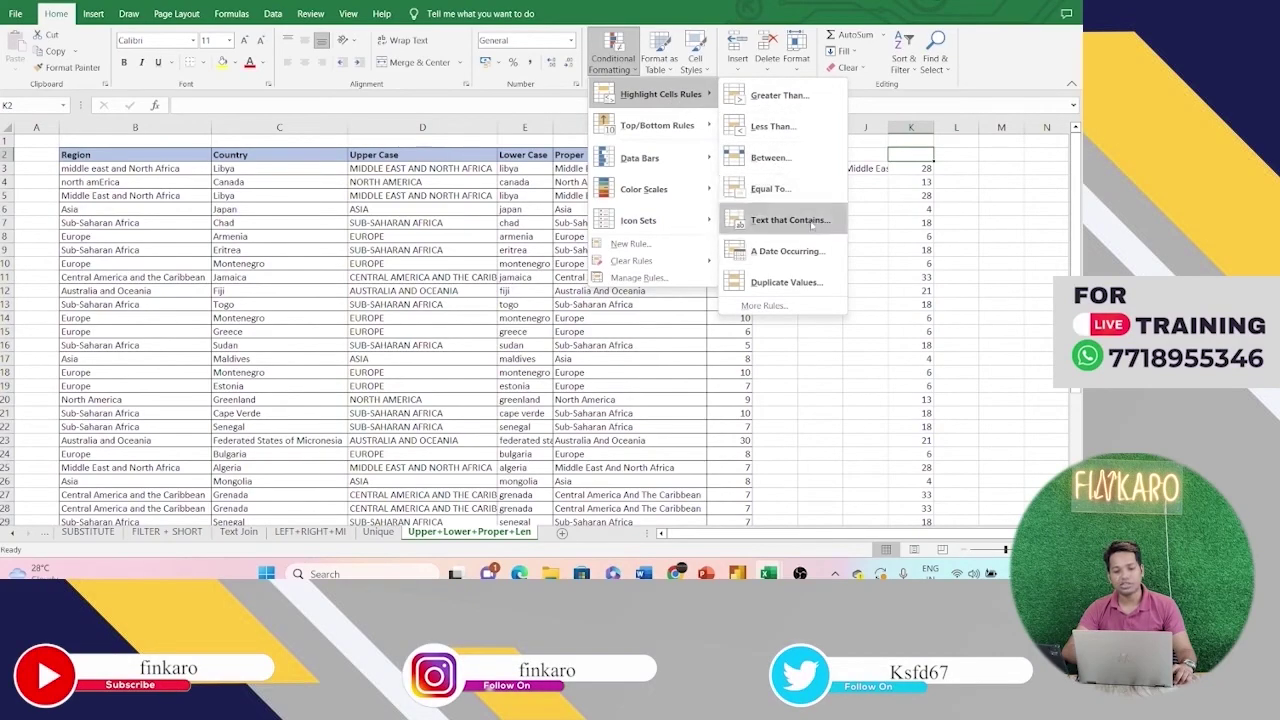
{"action": "left_click", "coordinate": [950, 170]}
{"action": "left_click", "coordinate": [950, 170]}
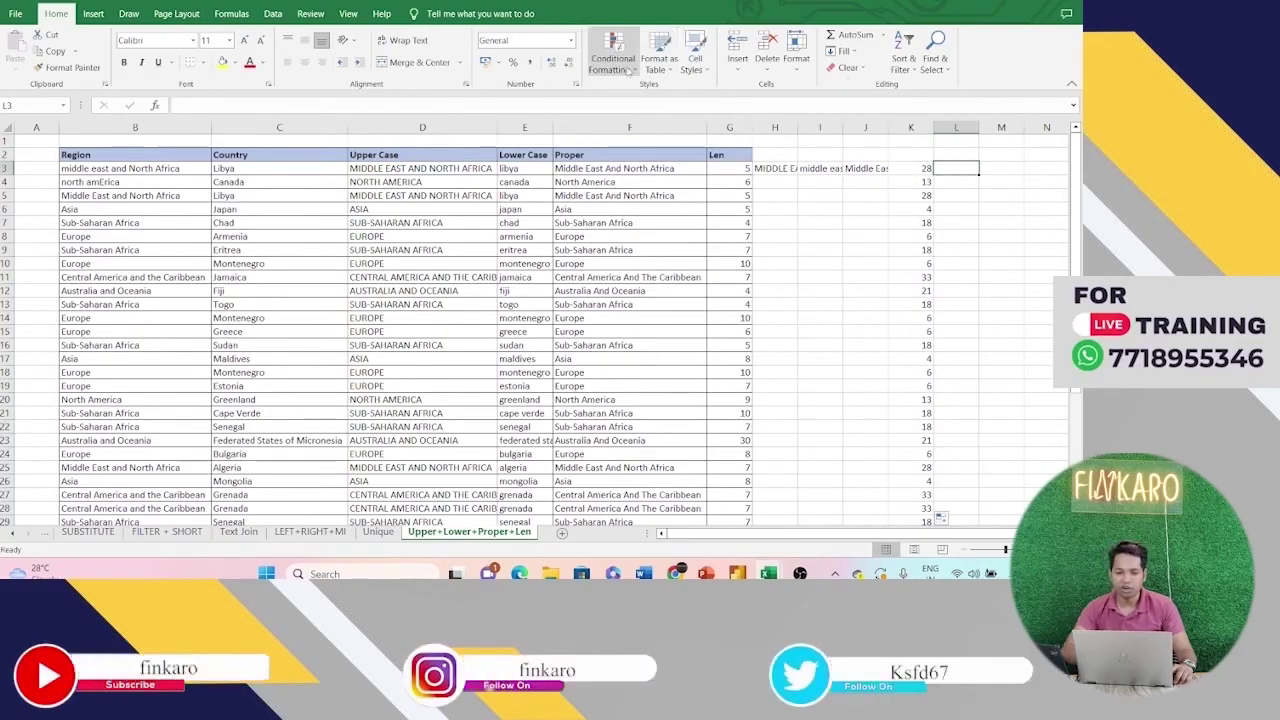
{"action": "left_click", "coordinate": [628, 70]}
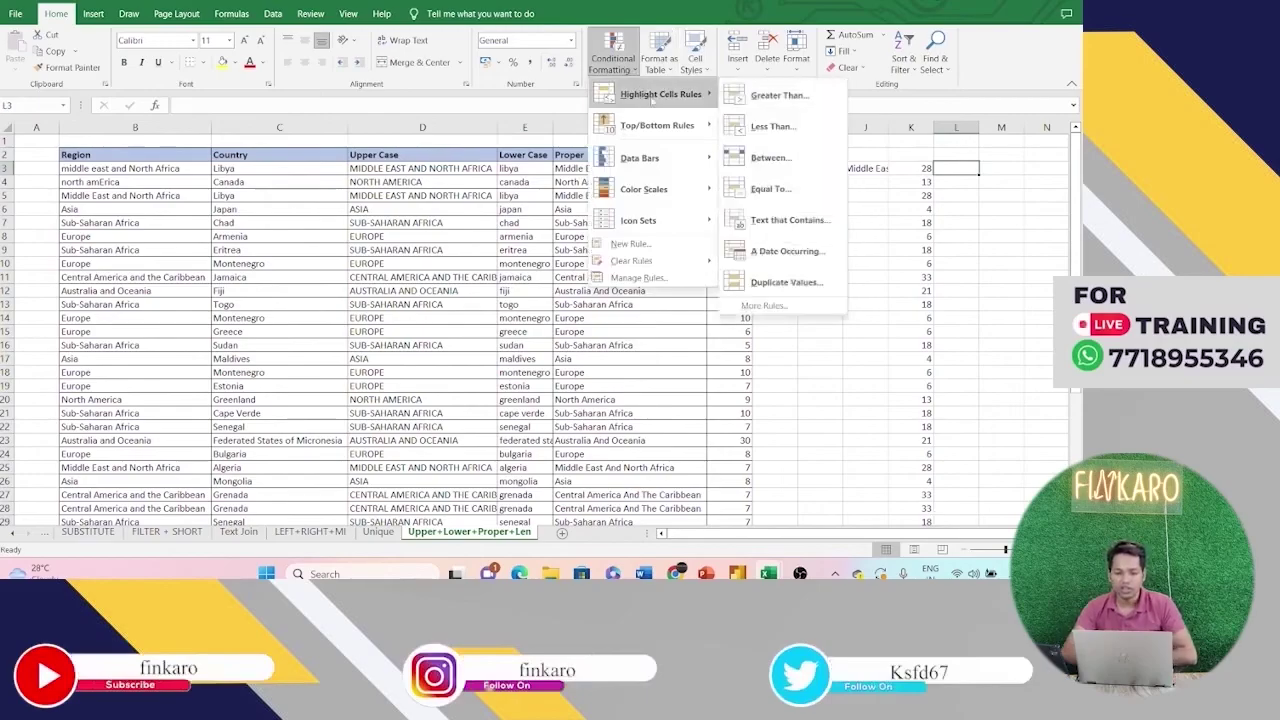
{"action": "left_click", "coordinate": [780, 95]}
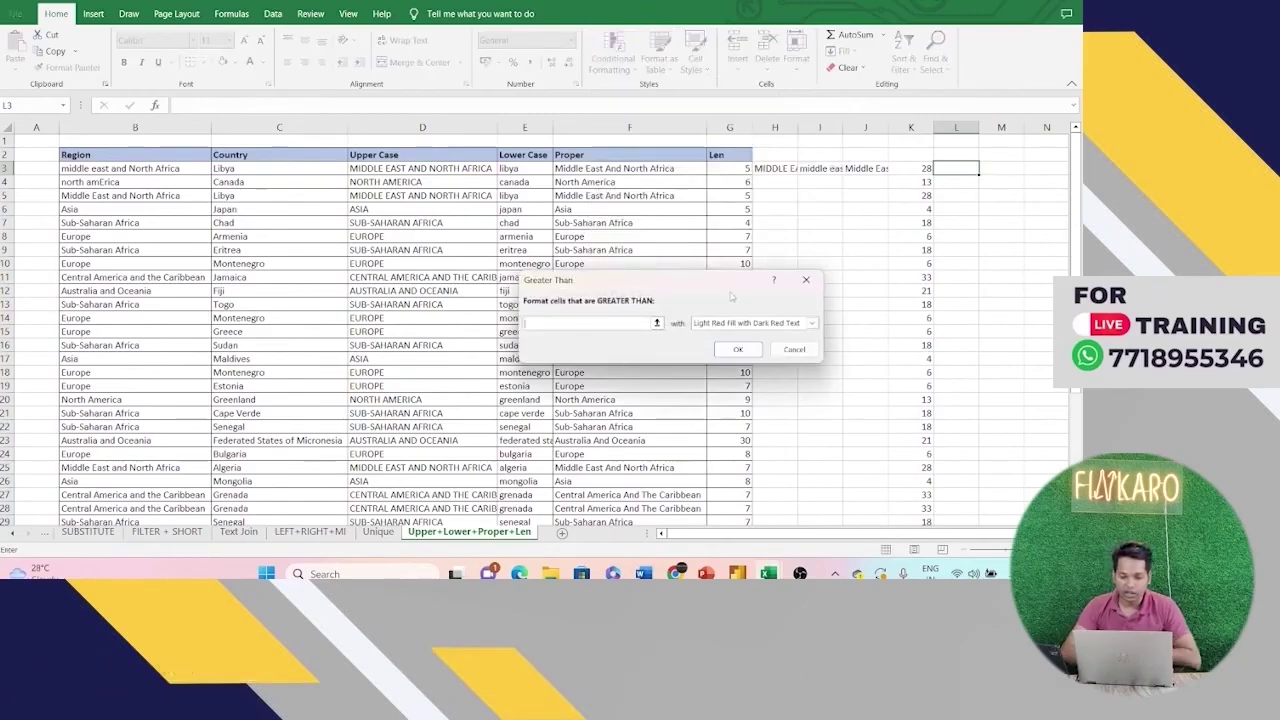
{"action": "left_click", "coordinate": [794, 349]}
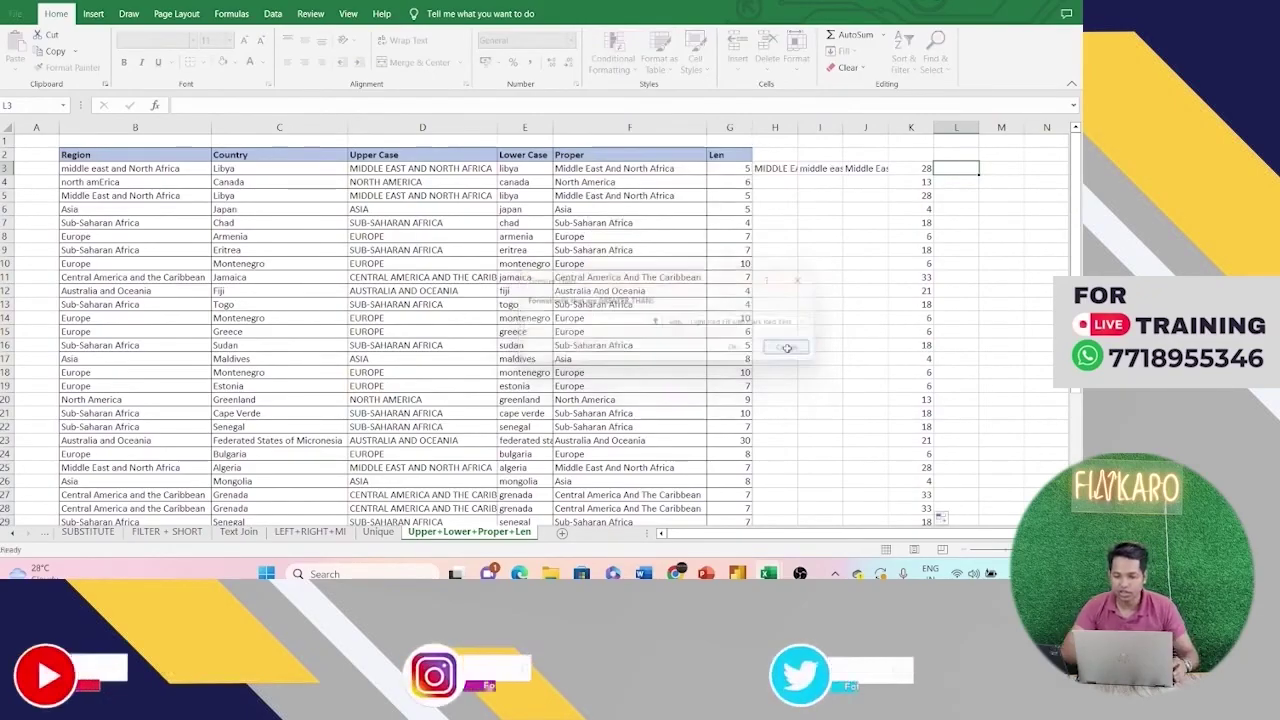
Step: Try a Greater Than highlighting rule with a threshold of 25 on the lengths in K3:K41
{"action": "left_click", "coordinate": [920, 168]}
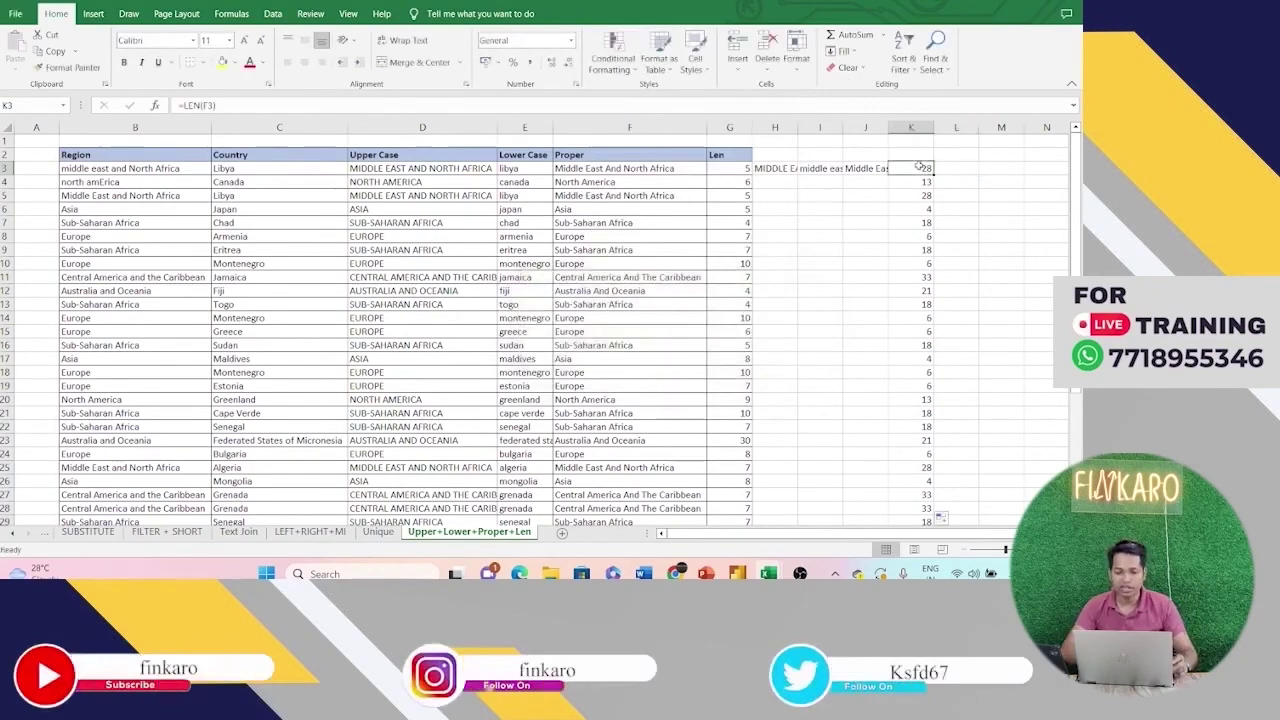
{"action": "key", "text": "ctrl+shift+Down"}
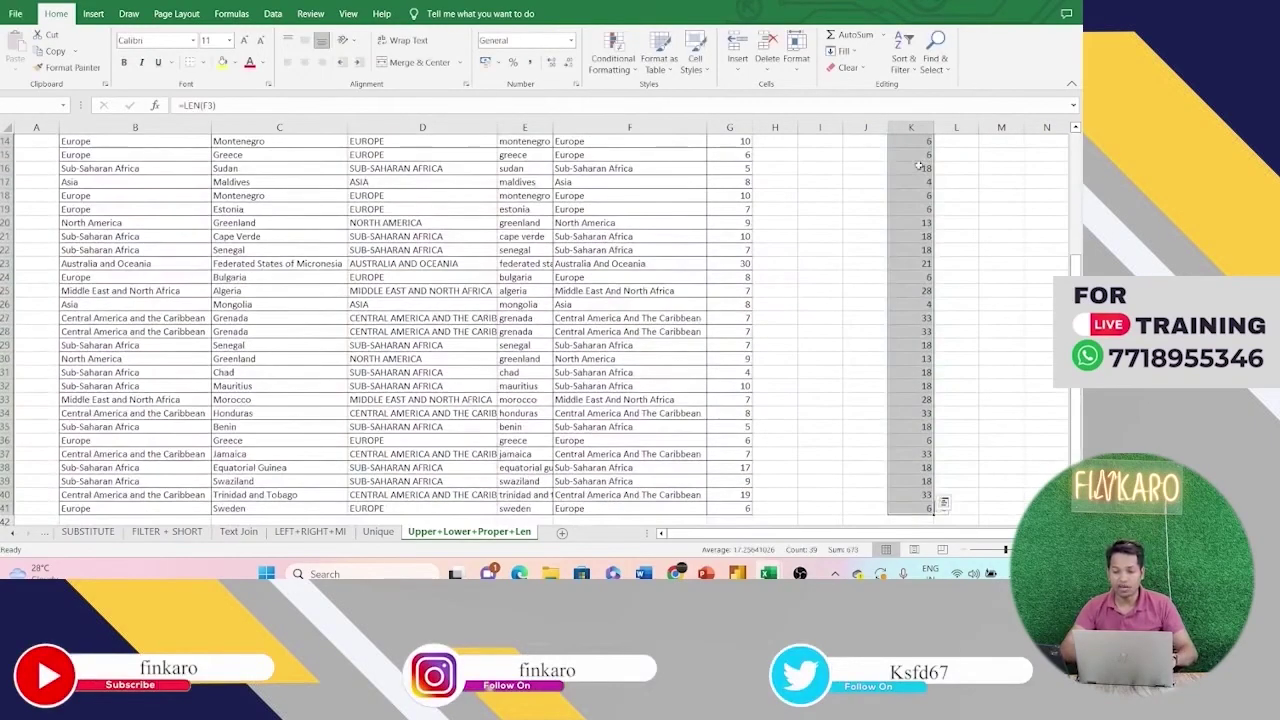
{"action": "left_click", "coordinate": [633, 70]}
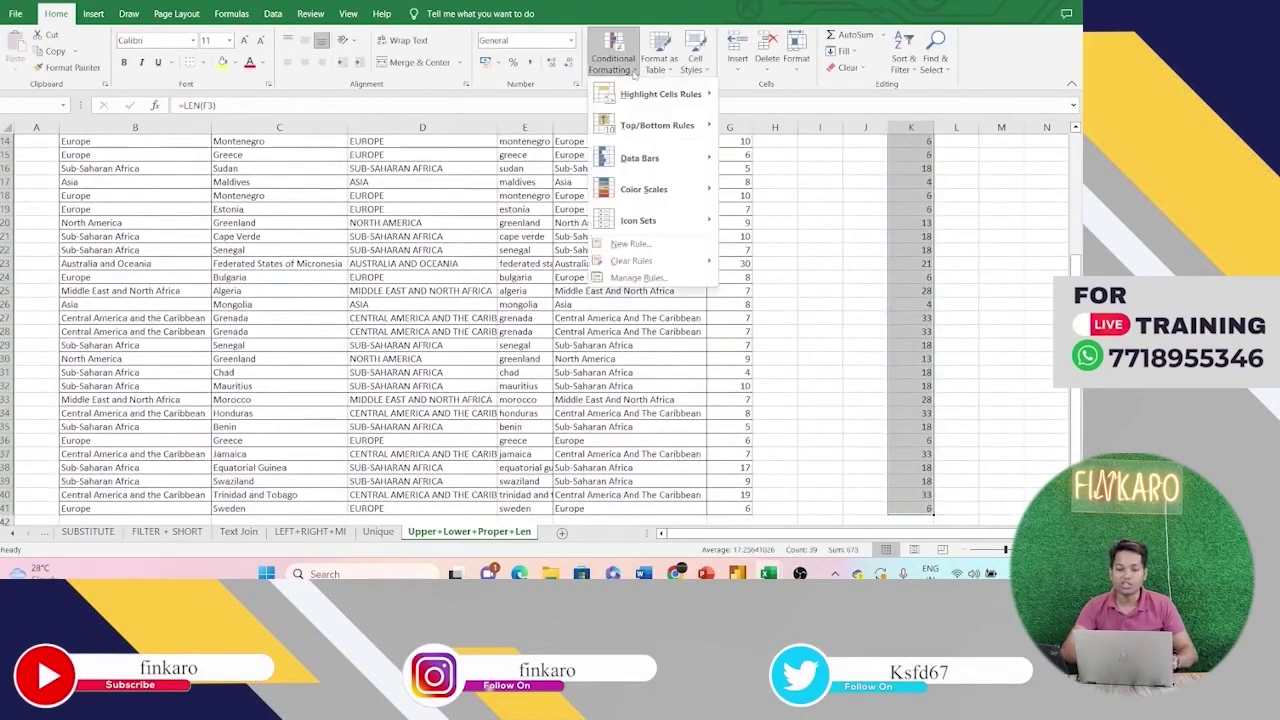
{"action": "mouse_move", "coordinate": [660, 94]}
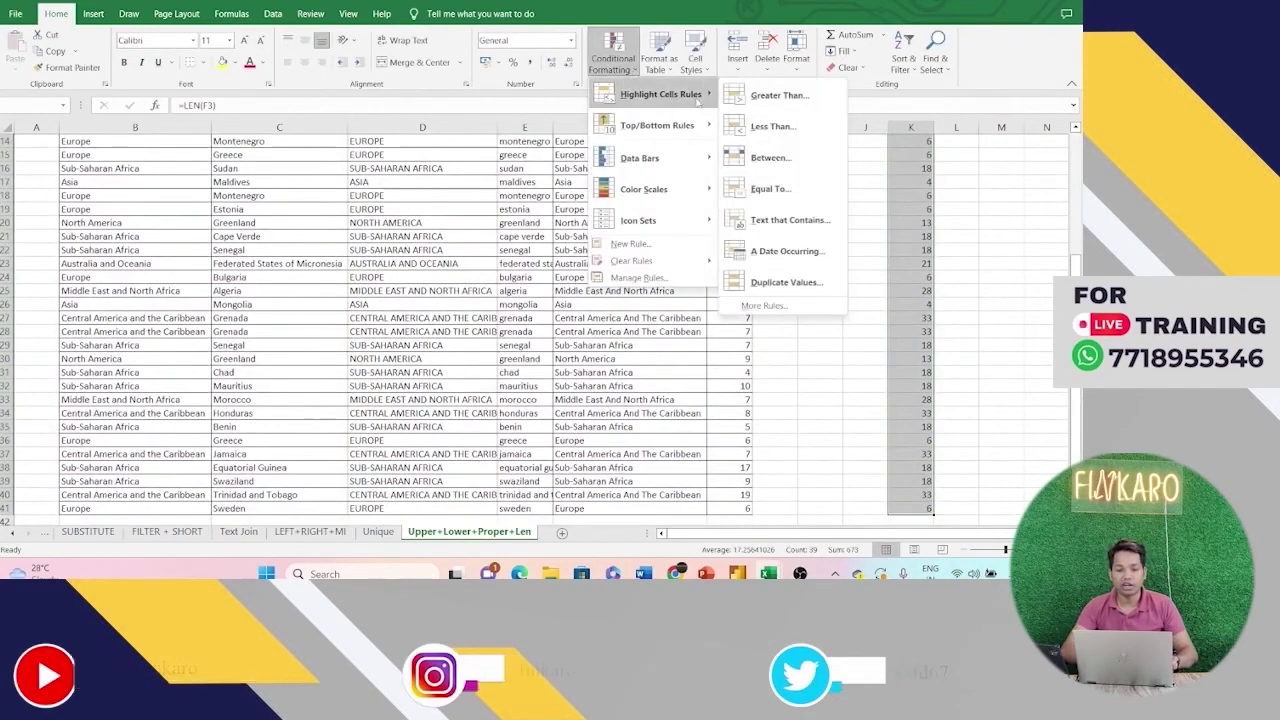
{"action": "left_click", "coordinate": [789, 108]}
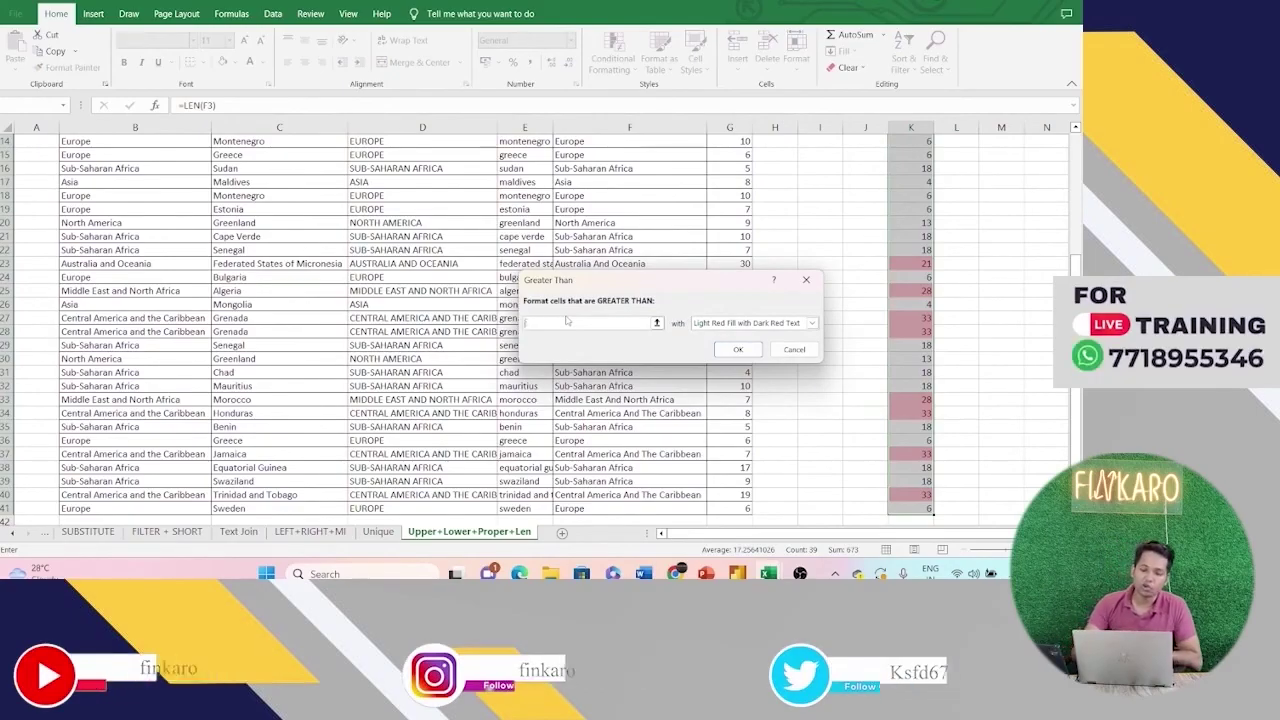
{"action": "type", "text": "25"}
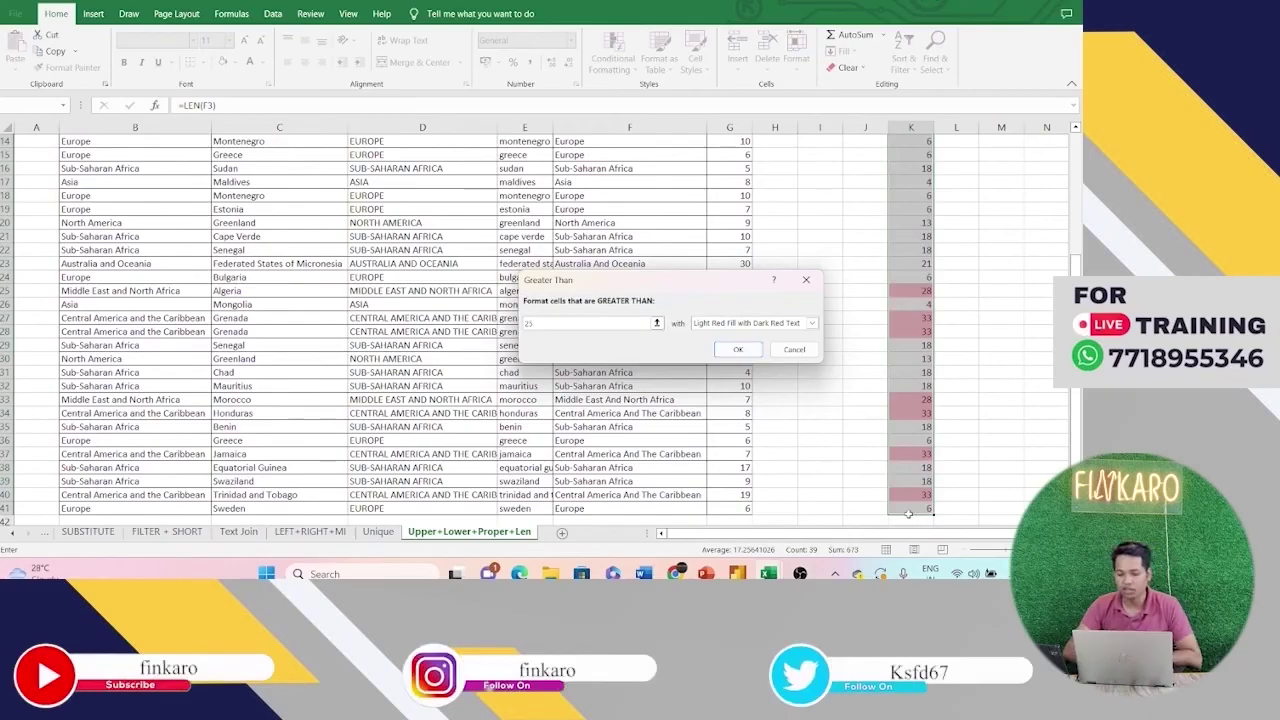
{"action": "scroll", "coordinate": [906, 272], "scroll_direction": "up", "scroll_amount": 5}
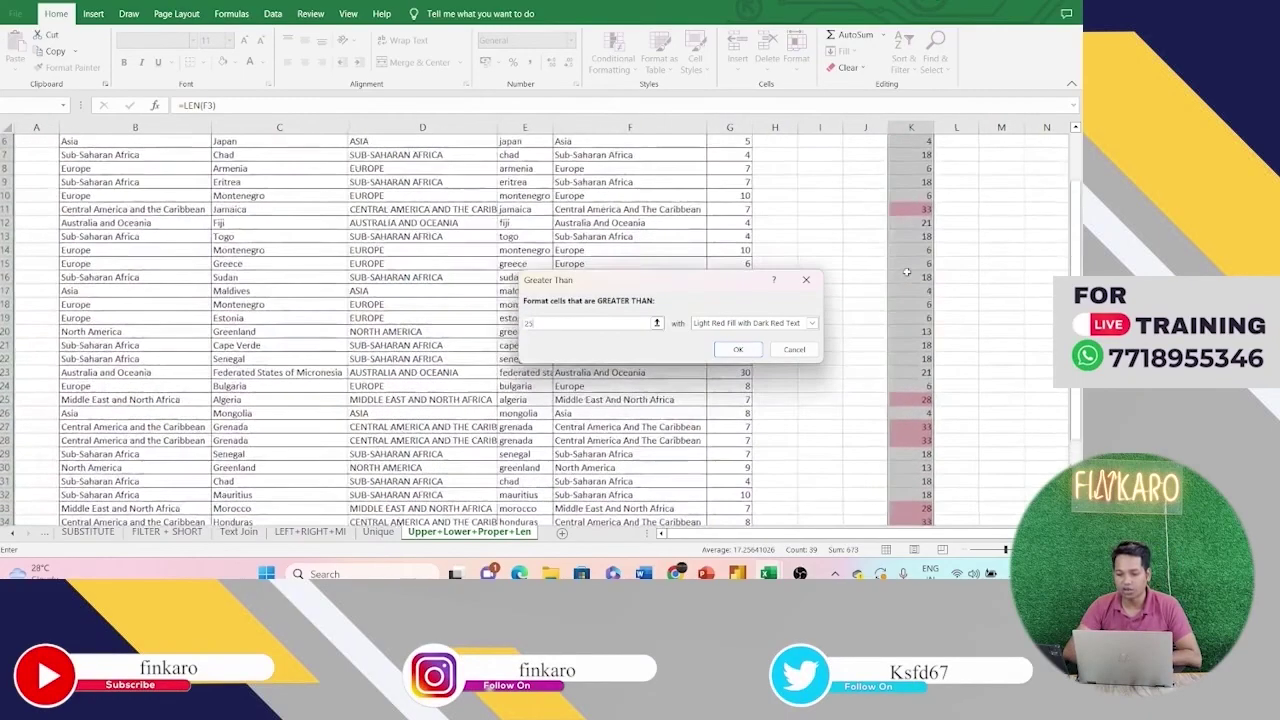
{"action": "scroll", "coordinate": [906, 272], "scroll_direction": "down", "scroll_amount": 1}
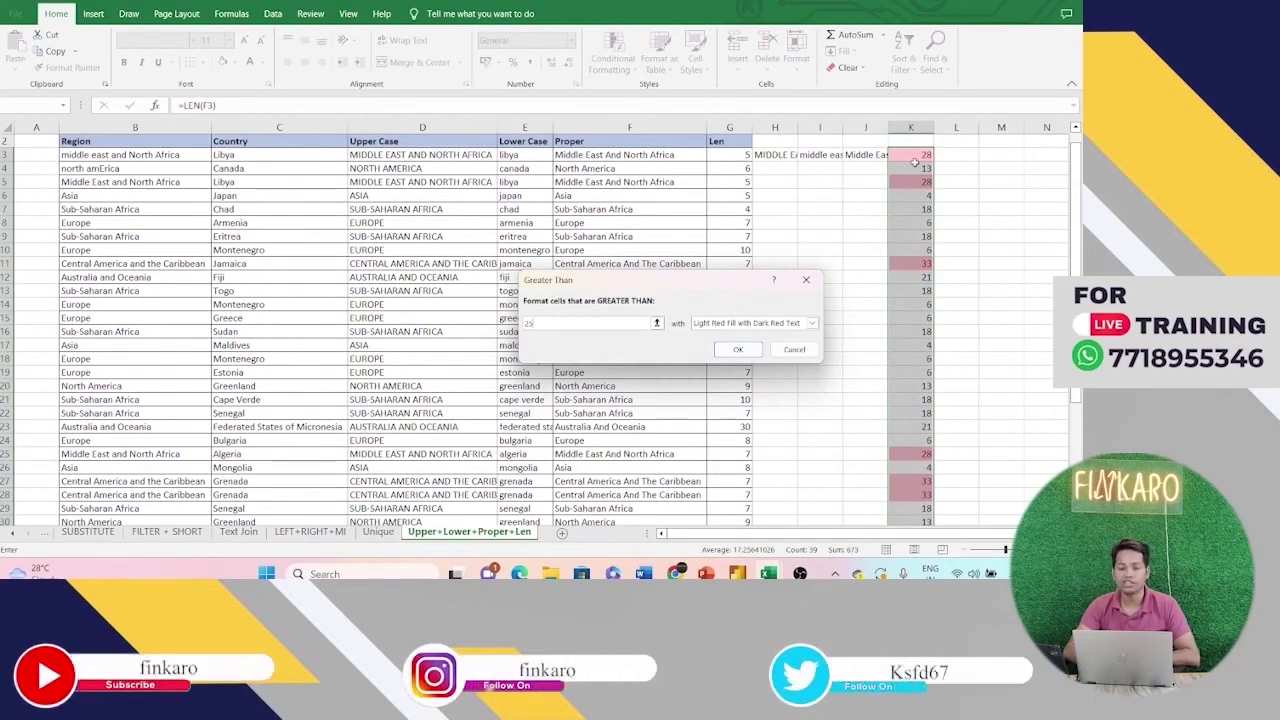
Step: Try thresholds of 40 and 33 in the Greater Than rule for the column K lengths
{"action": "key", "text": "BackSpace"}
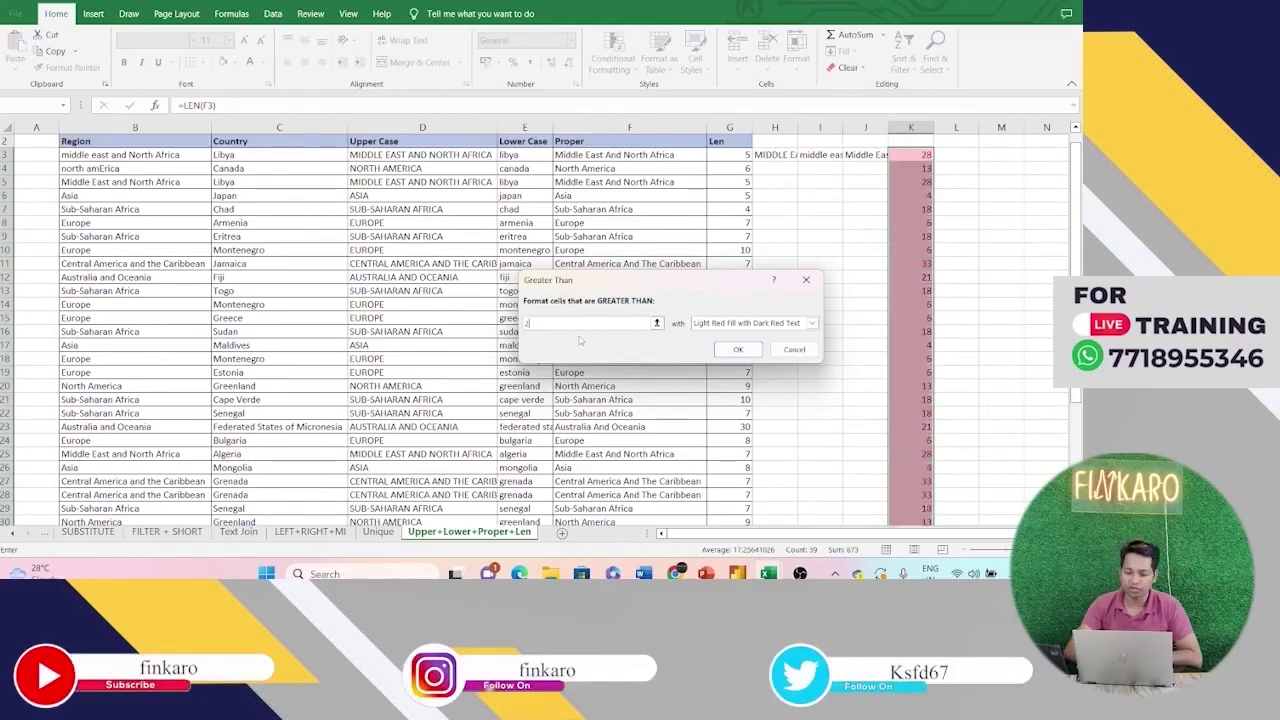
{"action": "type", "text": "40"}
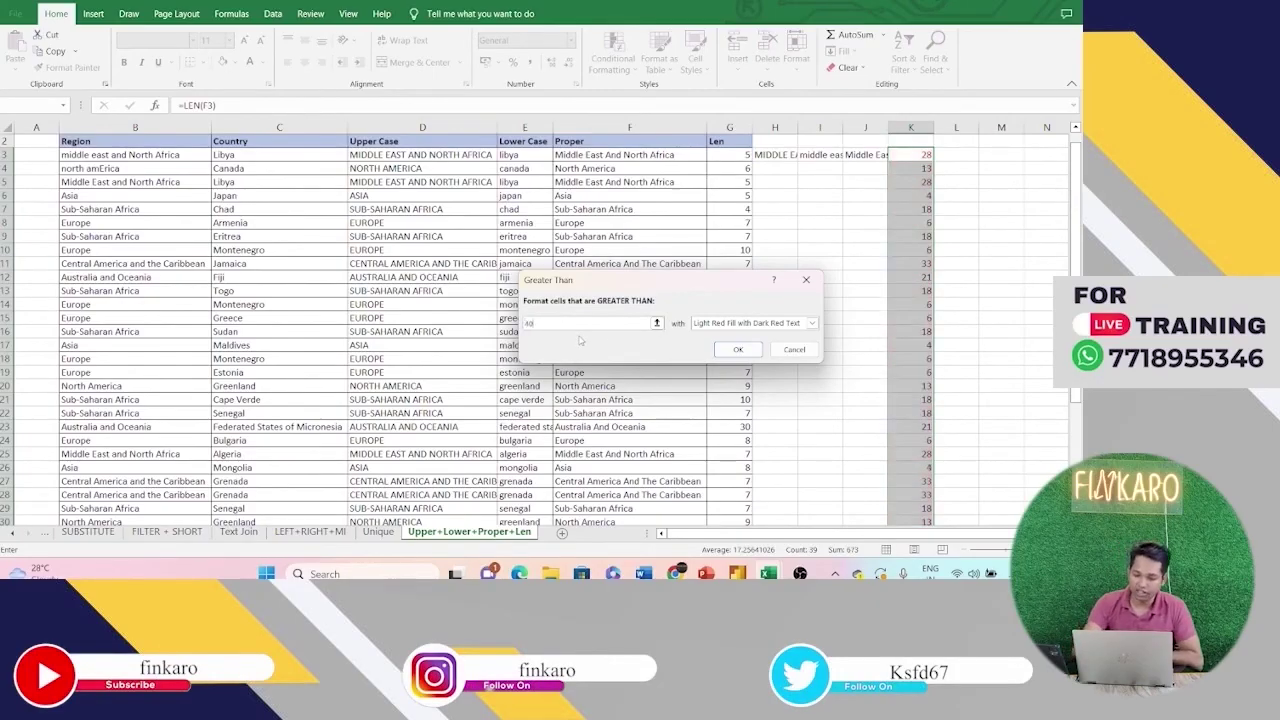
{"action": "scroll", "coordinate": [940, 410], "scroll_direction": "down", "scroll_amount": 5}
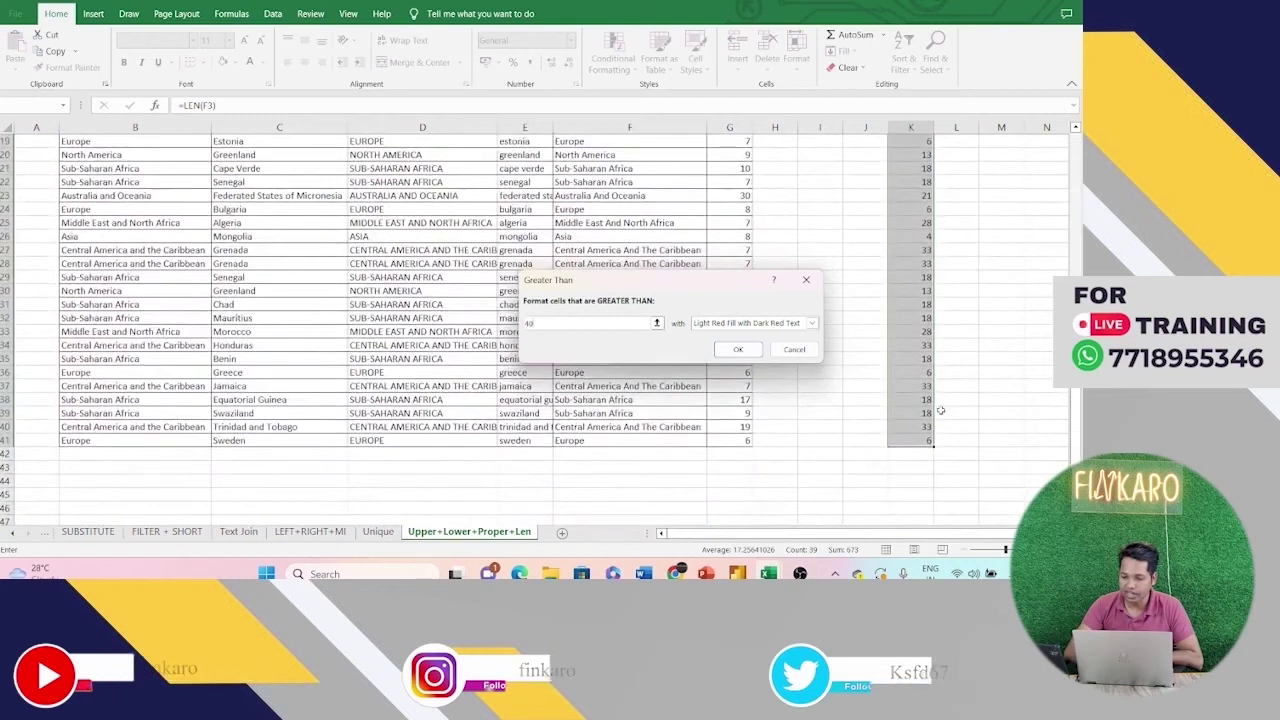
{"action": "key", "text": "BackSpace"}
{"action": "key", "text": "BackSpace"}
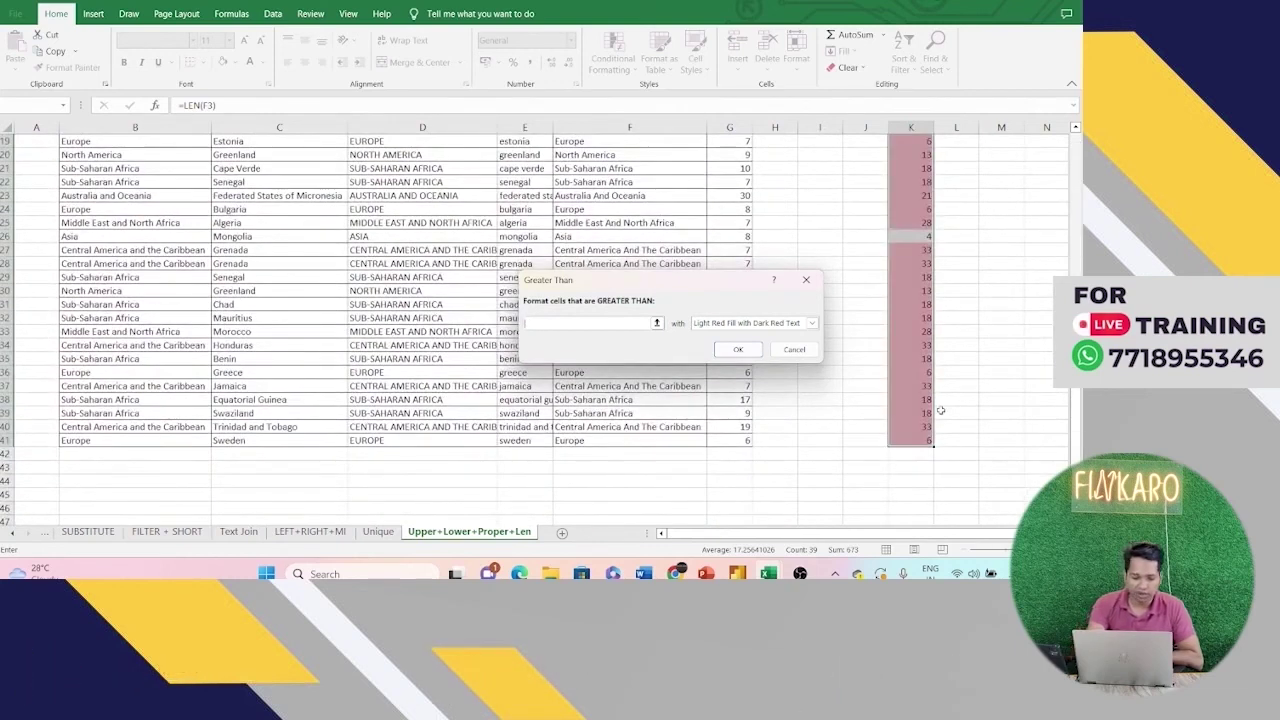
{"action": "type", "text": "33"}
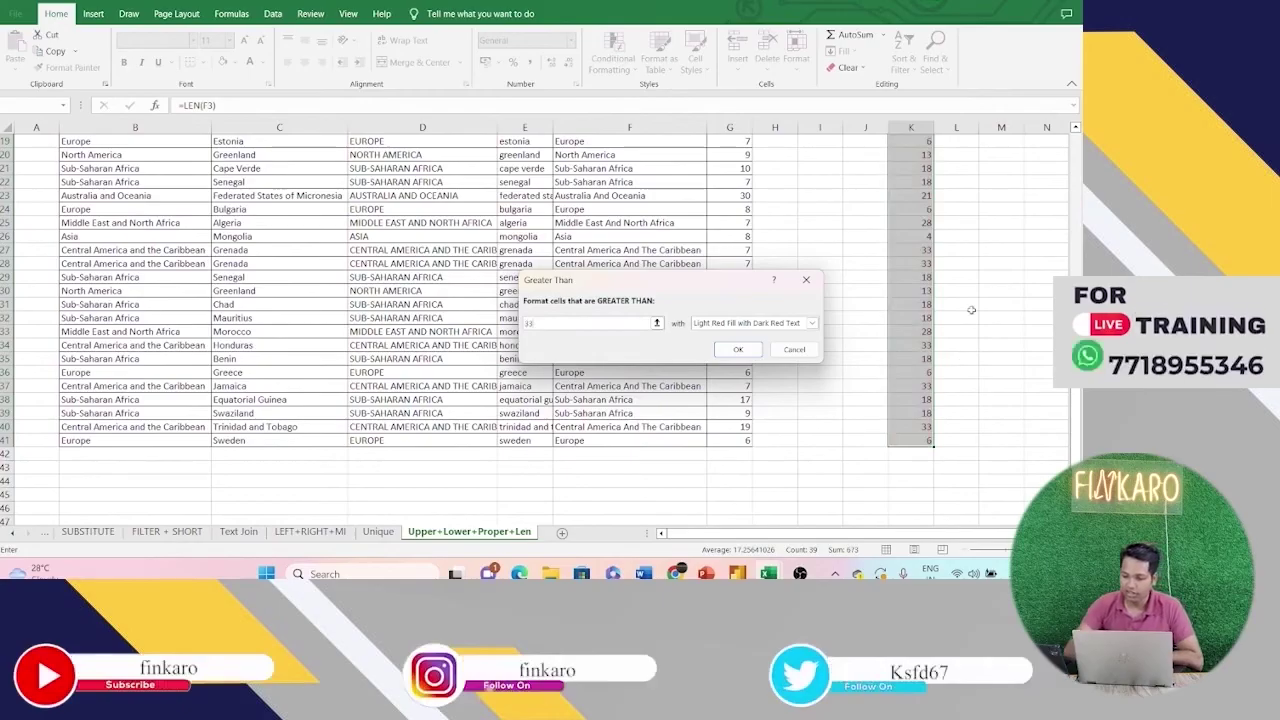
Step: Try a threshold of 32 in the Greater Than rule, and discard the rule without applying it
{"action": "key", "text": "BackSpace"}
{"action": "type", "text": "2"}
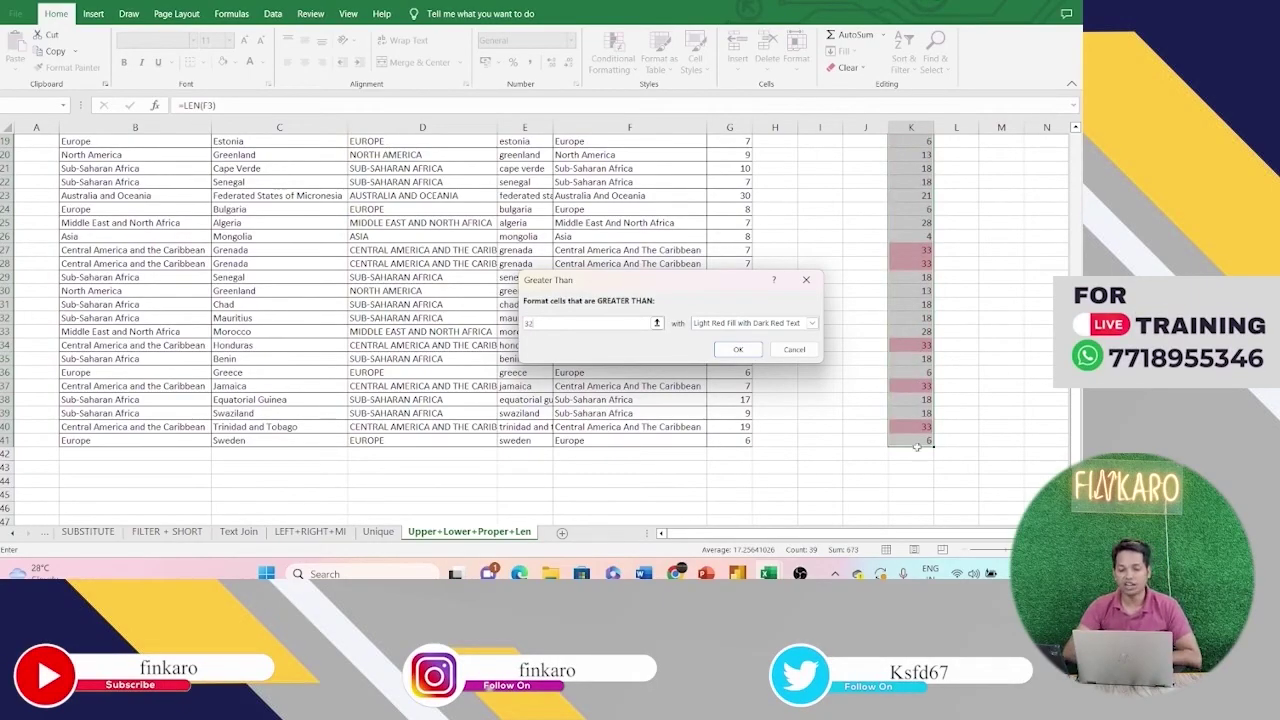
{"action": "scroll", "coordinate": [969, 175], "scroll_direction": "up", "scroll_amount": 4}
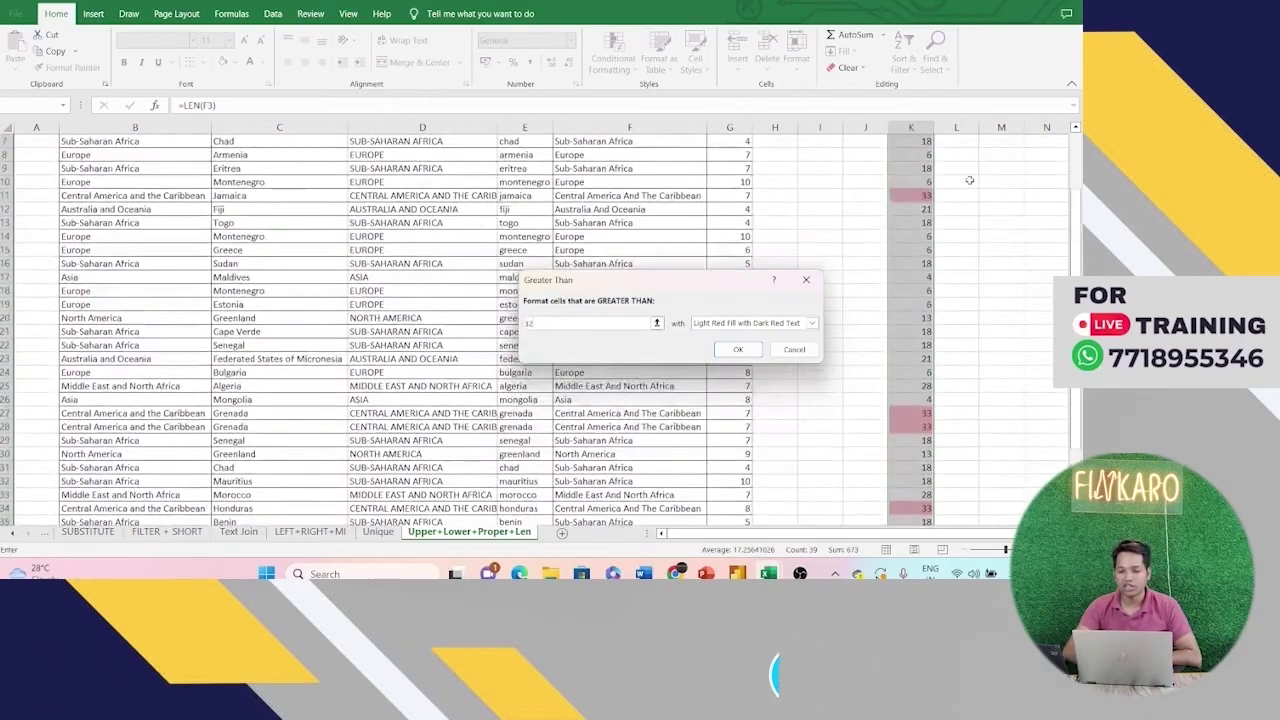
{"action": "scroll", "coordinate": [969, 180], "scroll_direction": "up", "scroll_amount": 2}
{"action": "key", "text": "BackSpace"}
{"action": "key", "text": "BackSpace"}
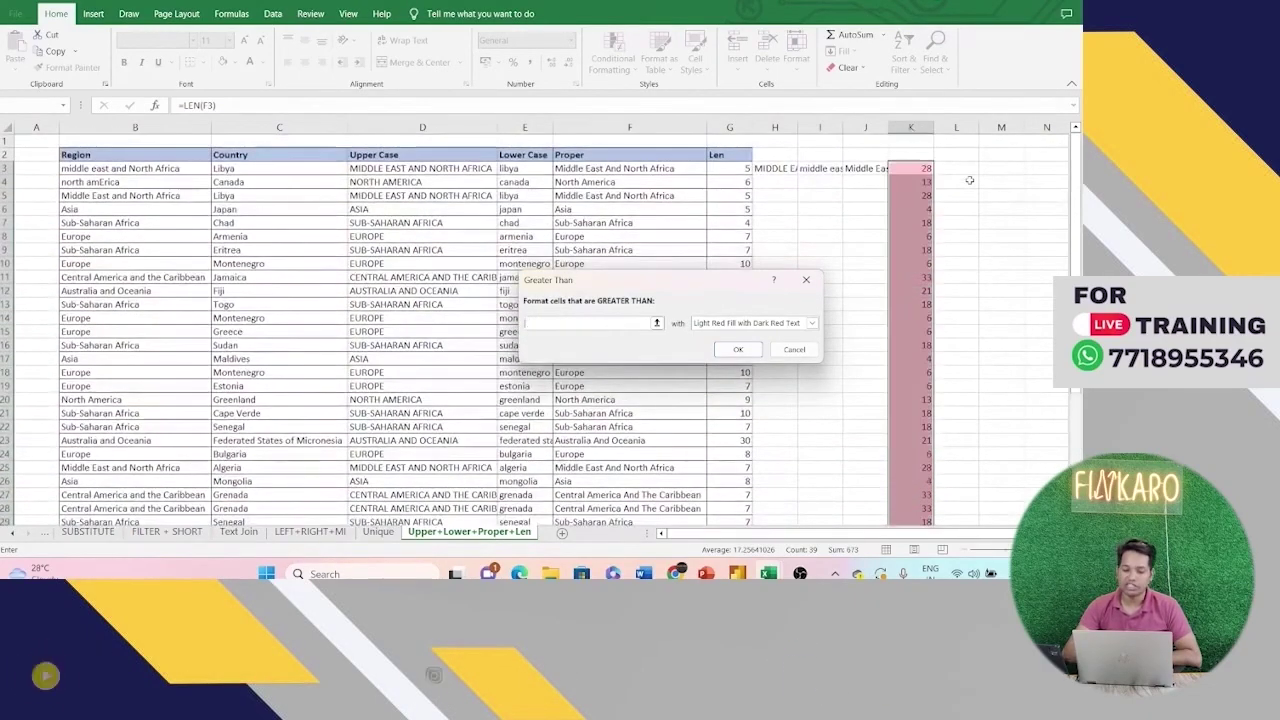
{"action": "left_click", "coordinate": [793, 350]}
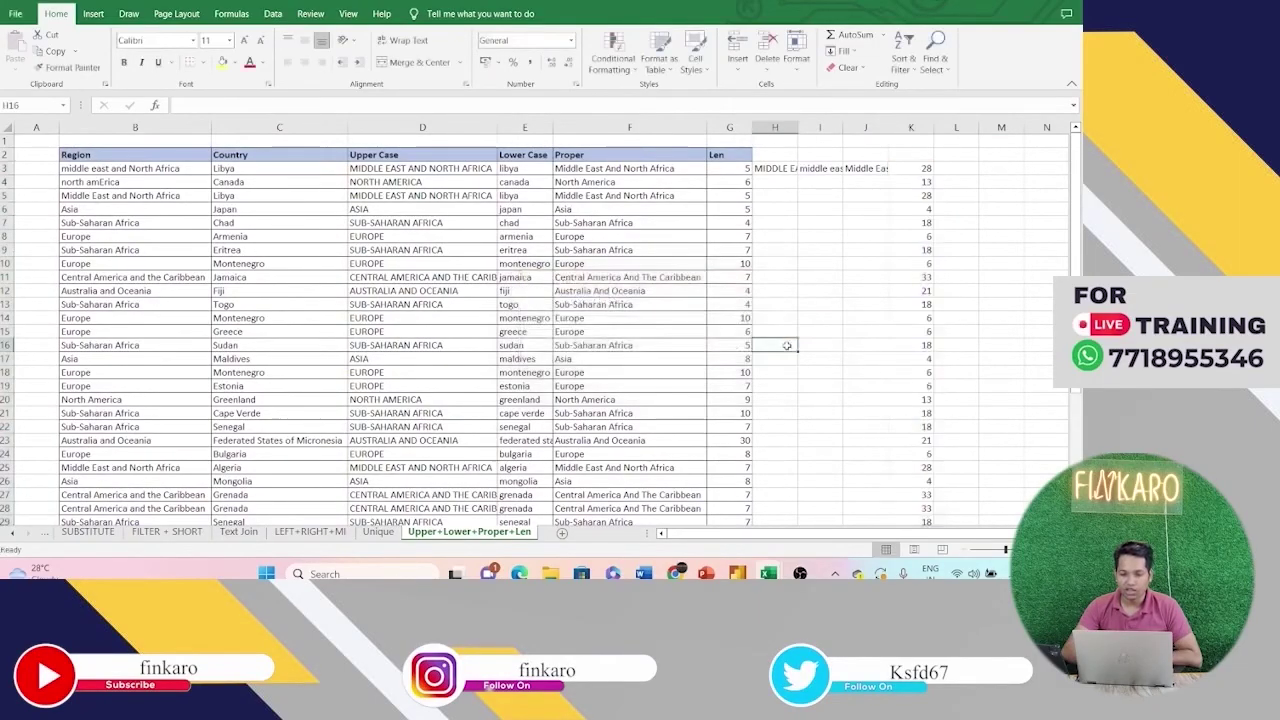
Step: Try a Less Than highlighting rule with a threshold of 10 on K3:K41, and discard it
{"action": "left_click", "coordinate": [920, 170]}
{"action": "key", "text": "ctrl+shift+Down"}
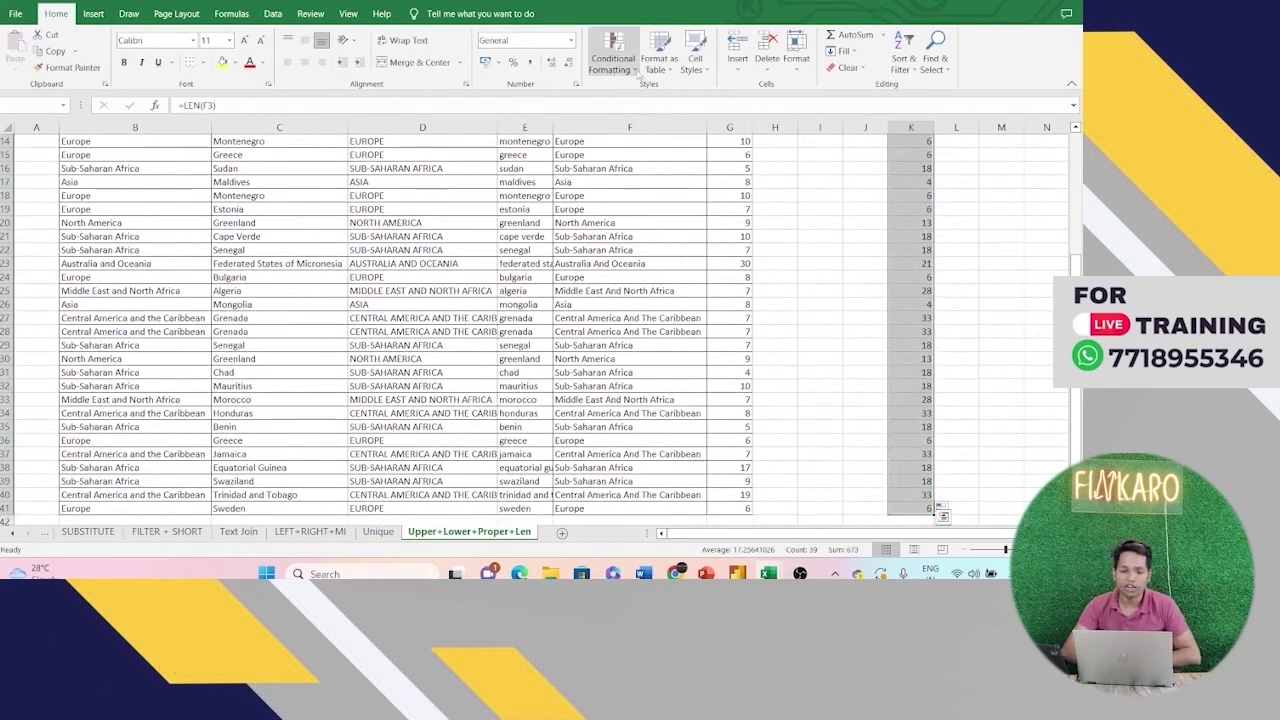
{"action": "left_click", "coordinate": [612, 58]}
{"action": "mouse_move", "coordinate": [680, 95]}
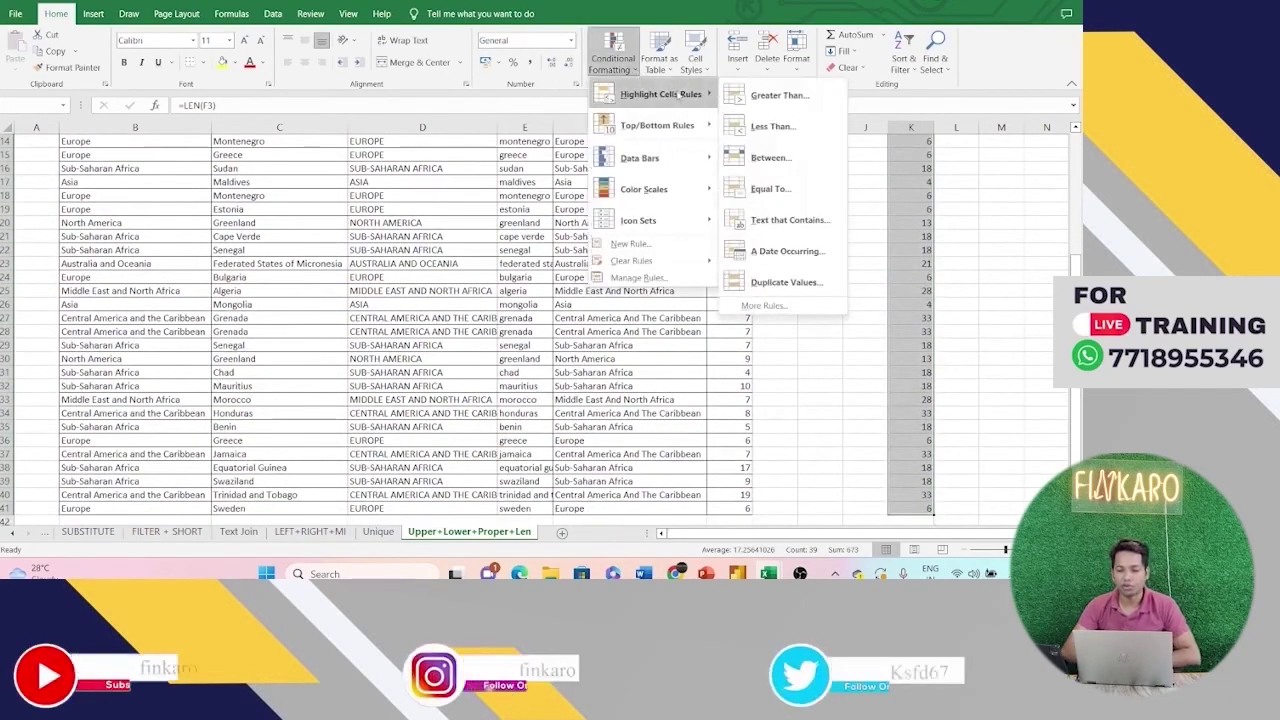
{"action": "left_click", "coordinate": [772, 127]}
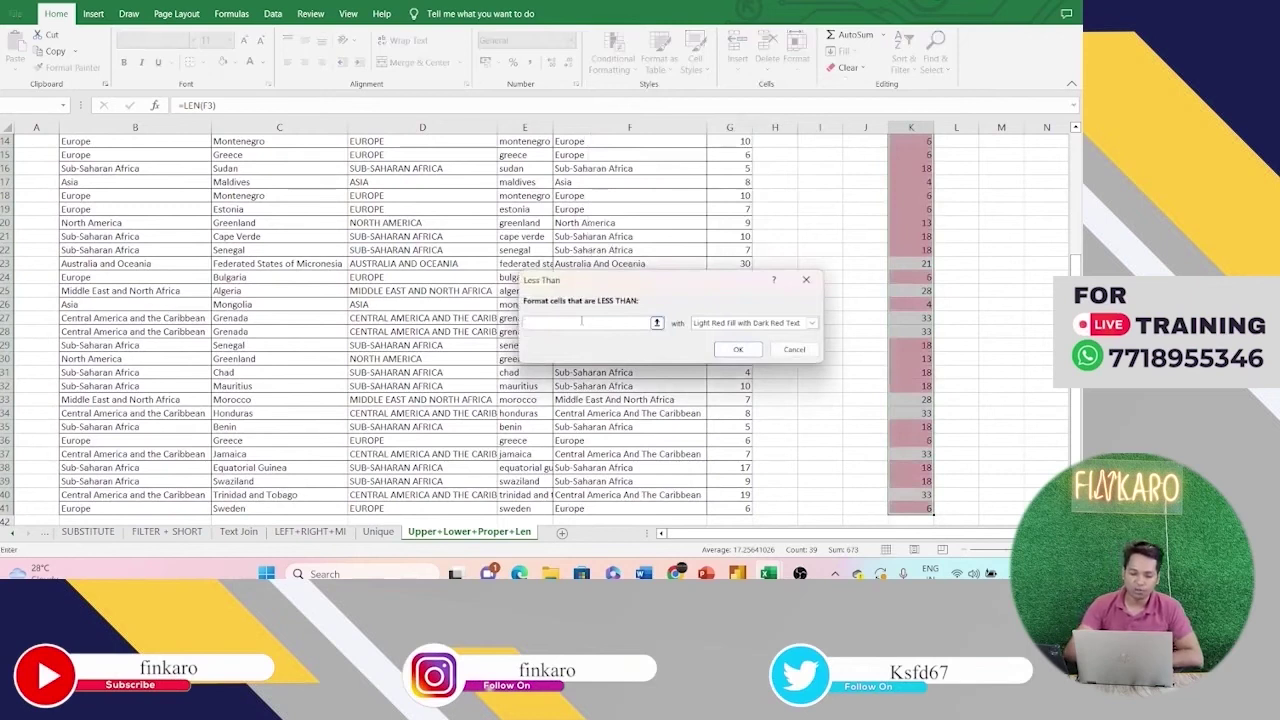
{"action": "type", "text": "10"}
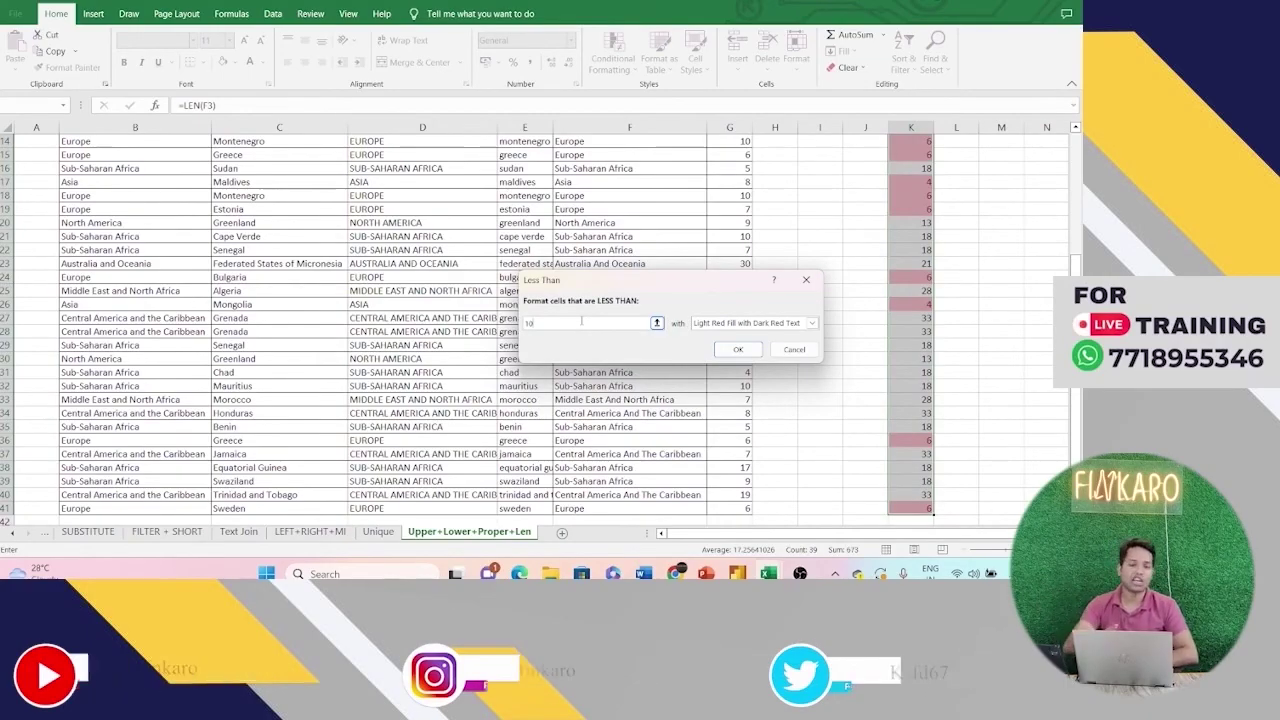
{"action": "key", "text": "BackSpace"}
{"action": "key", "text": "BackSpace"}
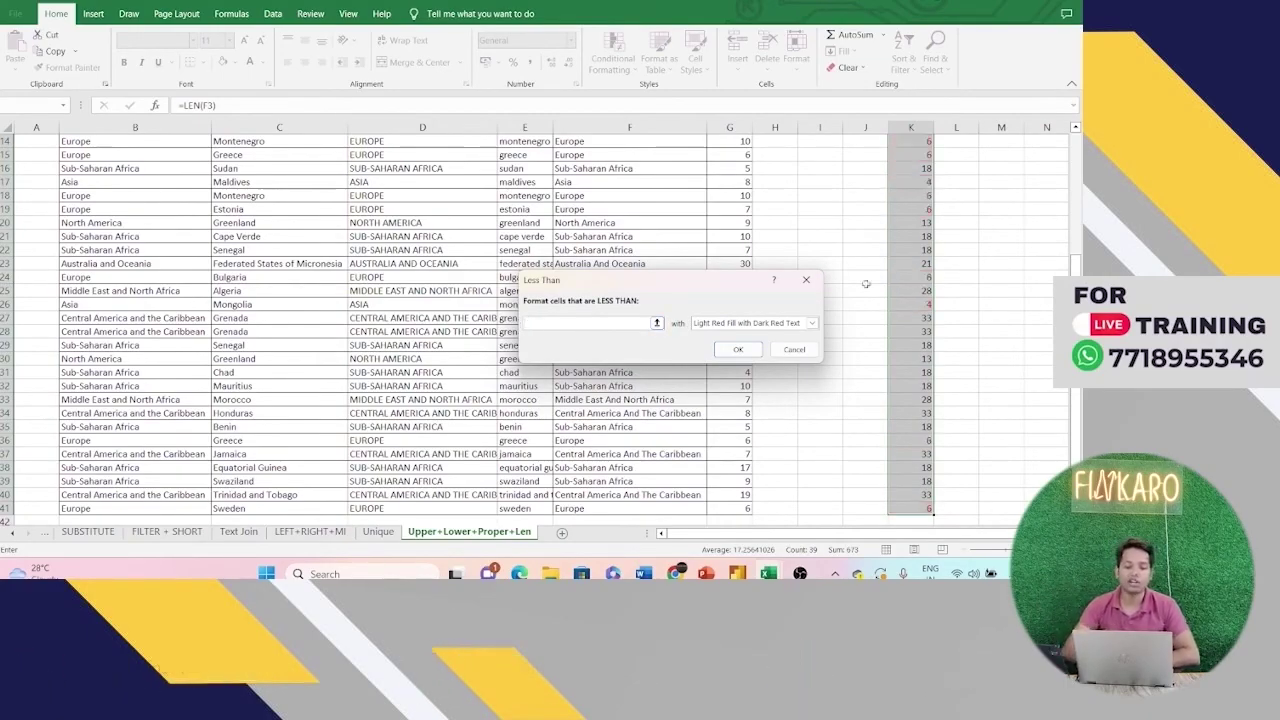
{"action": "left_click", "coordinate": [806, 279]}
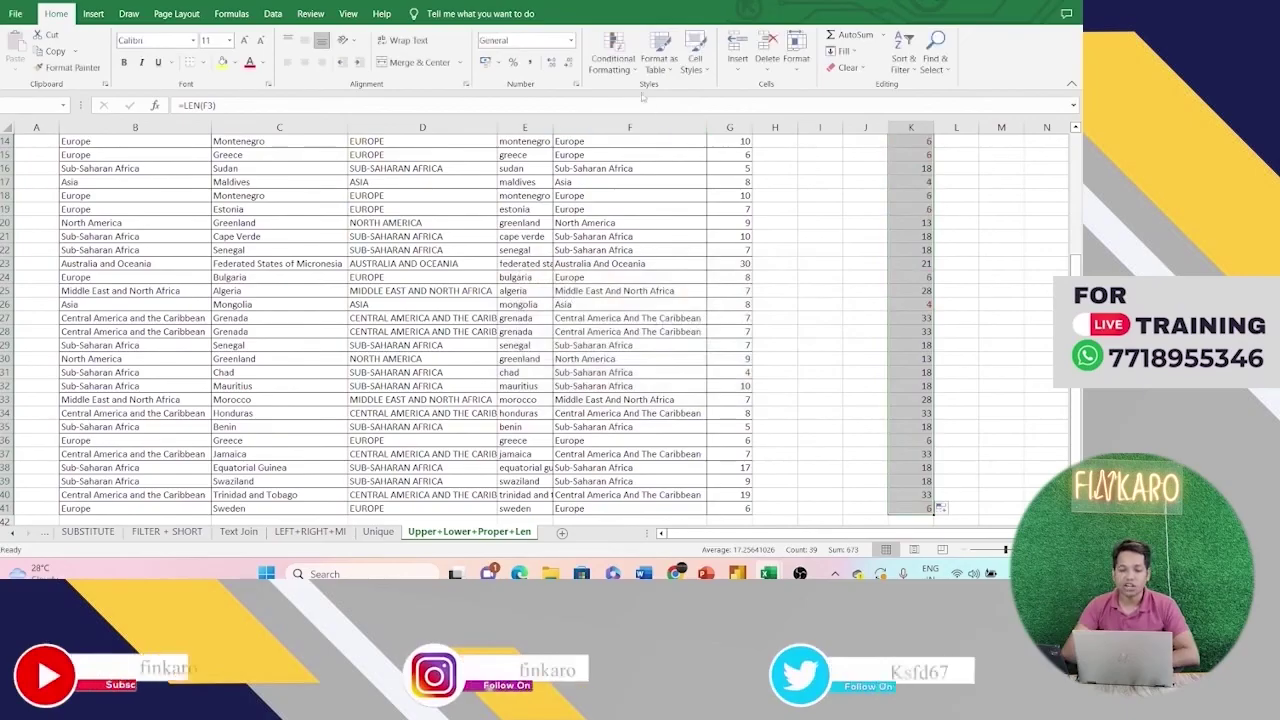
Step: Preview a Between highlighting rule with its suggested limits on K3:K41, and cancel it
{"action": "left_click", "coordinate": [612, 55]}
{"action": "mouse_move", "coordinate": [690, 104]}
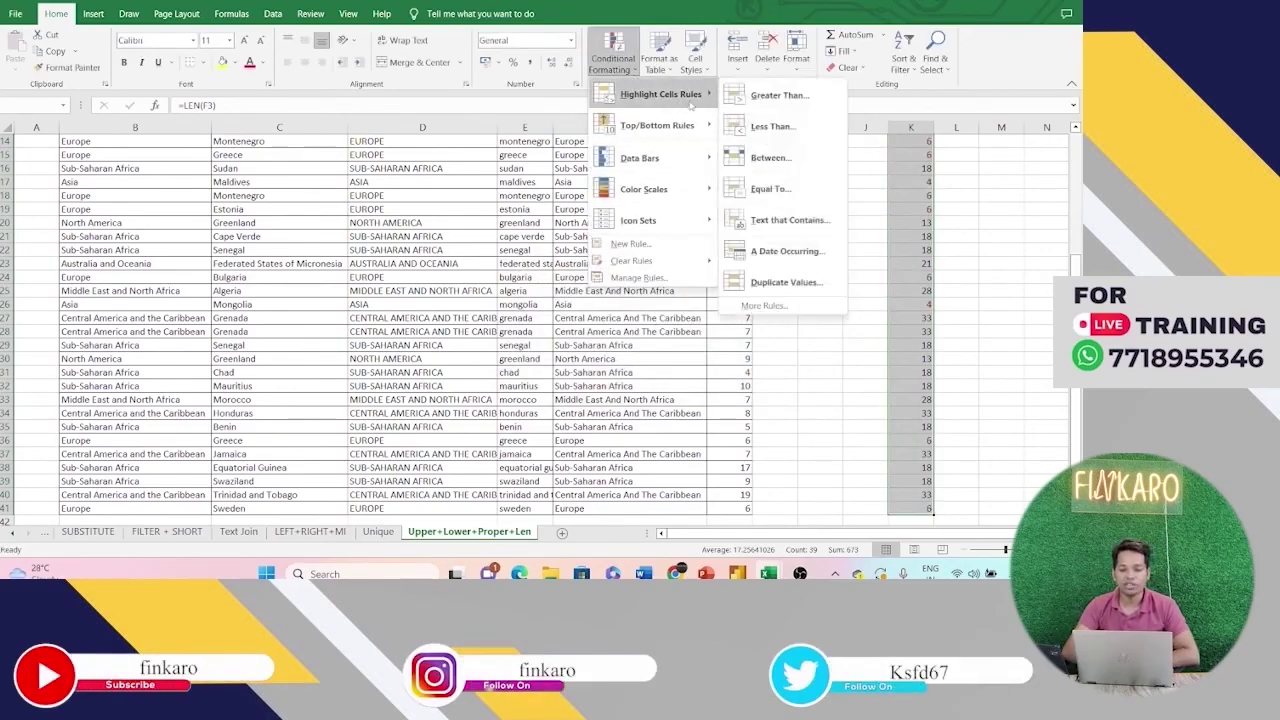
{"action": "left_click", "coordinate": [767, 158]}
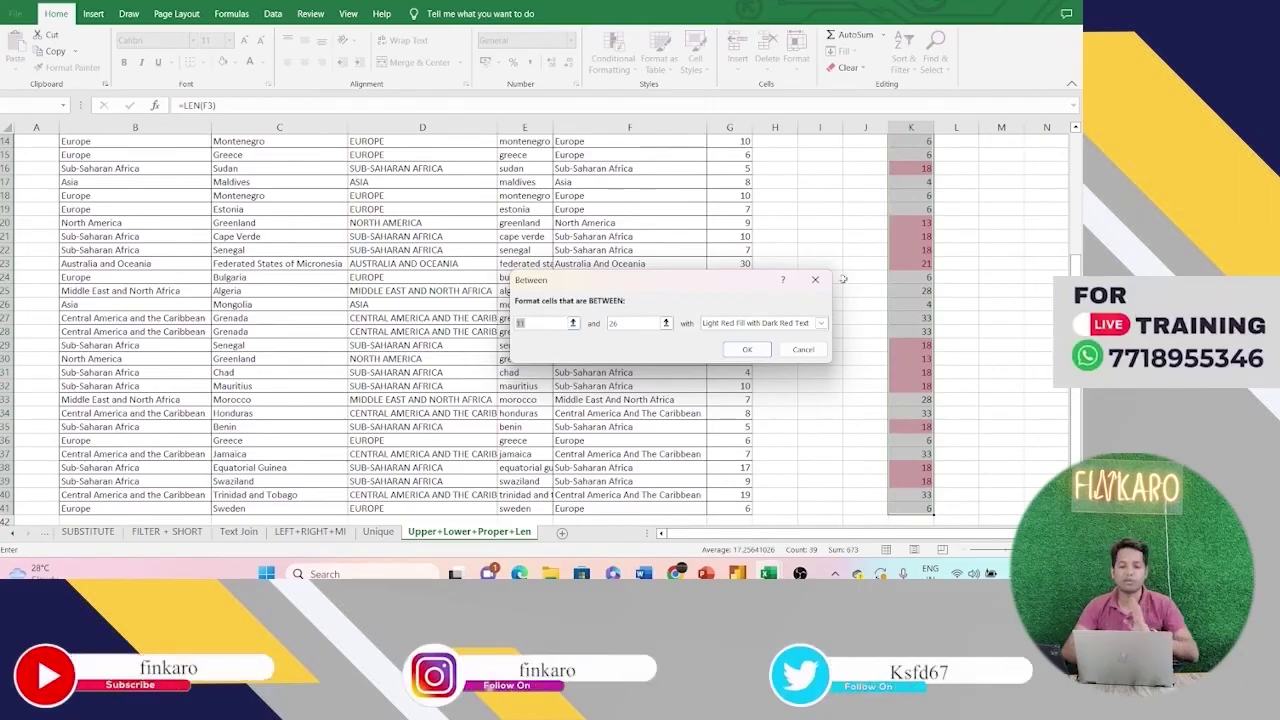
{"action": "left_click", "coordinate": [804, 350]}
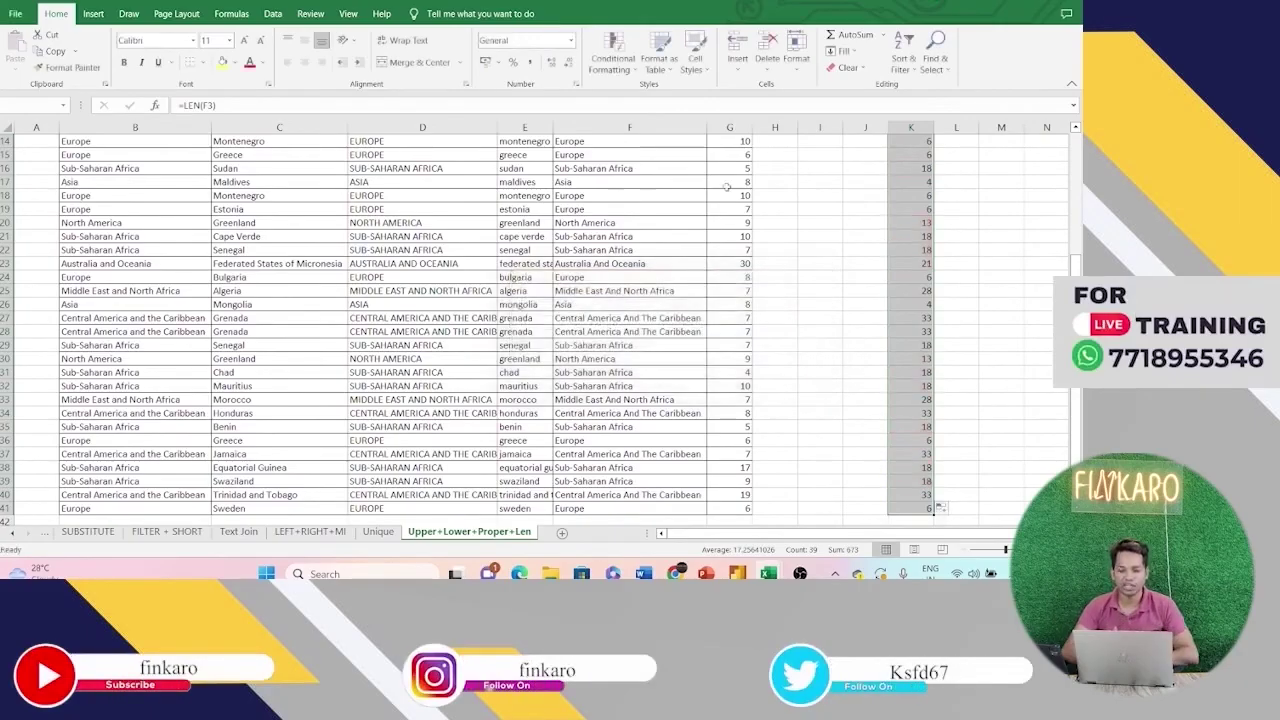
Step: Apply a Duplicate Values rule set to Unique on K3:K41, with Light Red Fill with Dark Red Text
{"action": "left_click", "coordinate": [632, 75]}
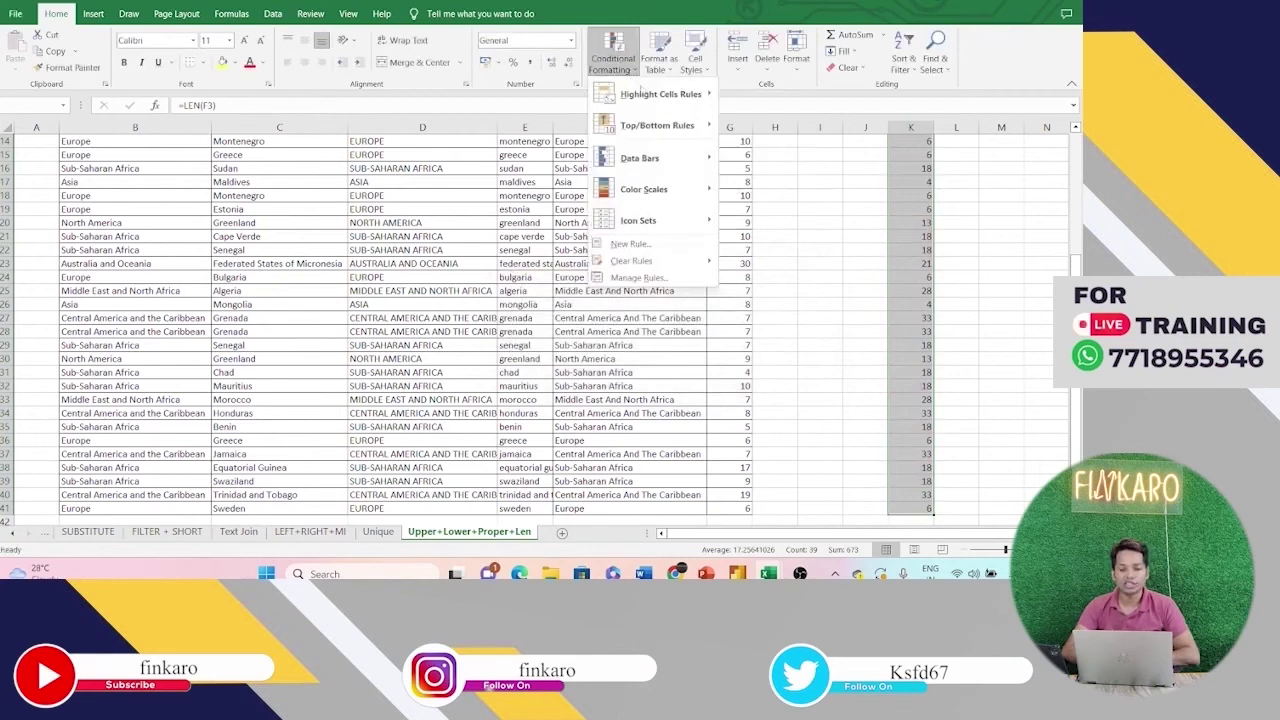
{"action": "mouse_move", "coordinate": [712, 104]}
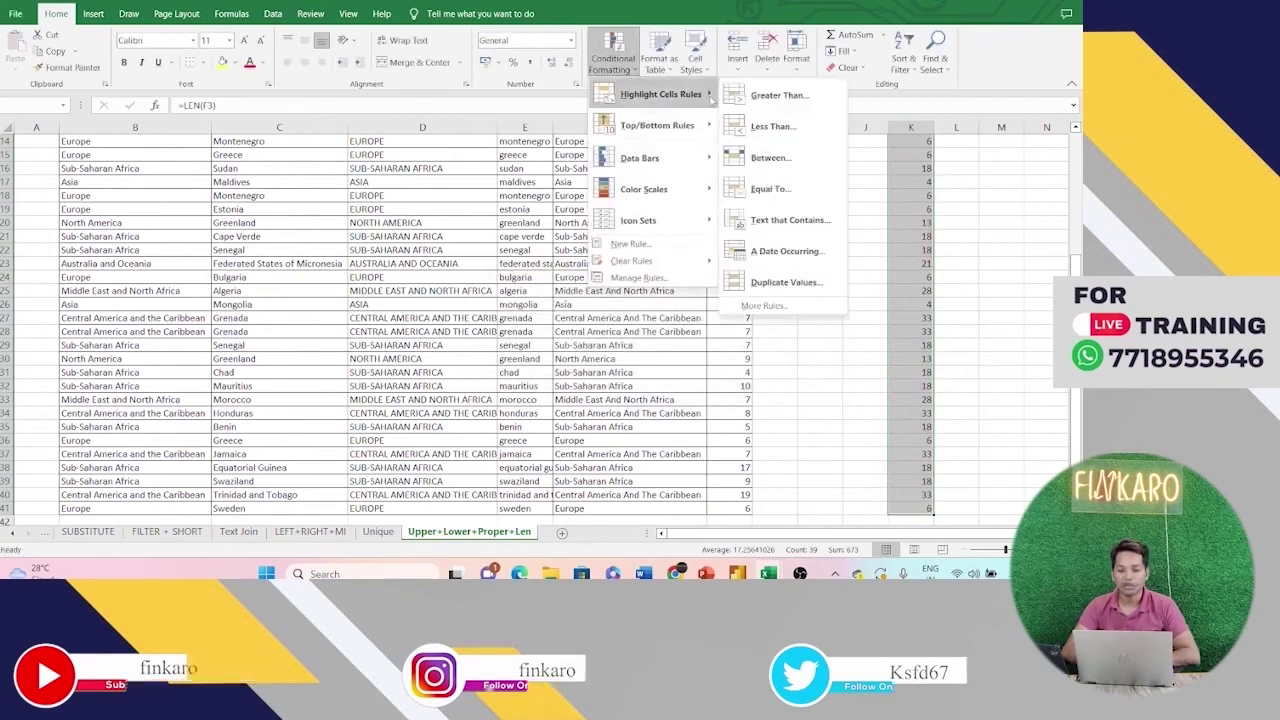
{"action": "left_click", "coordinate": [786, 282]}
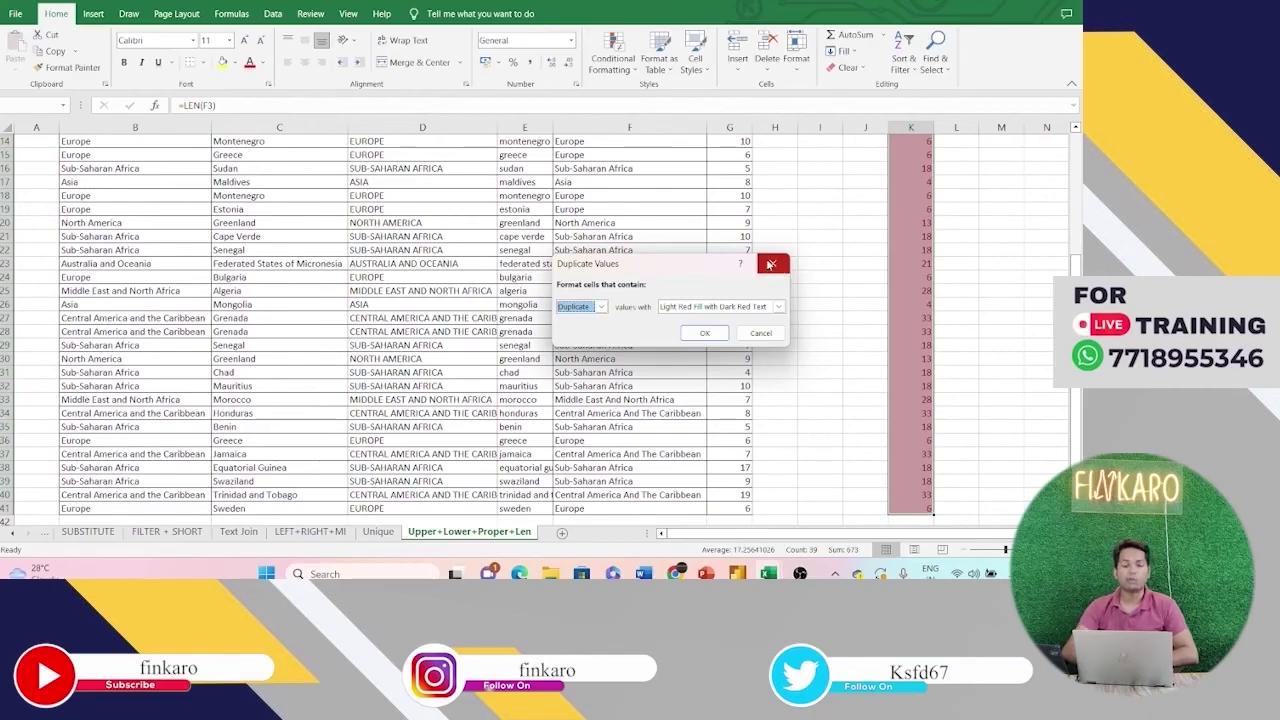
{"action": "left_click", "coordinate": [601, 307]}
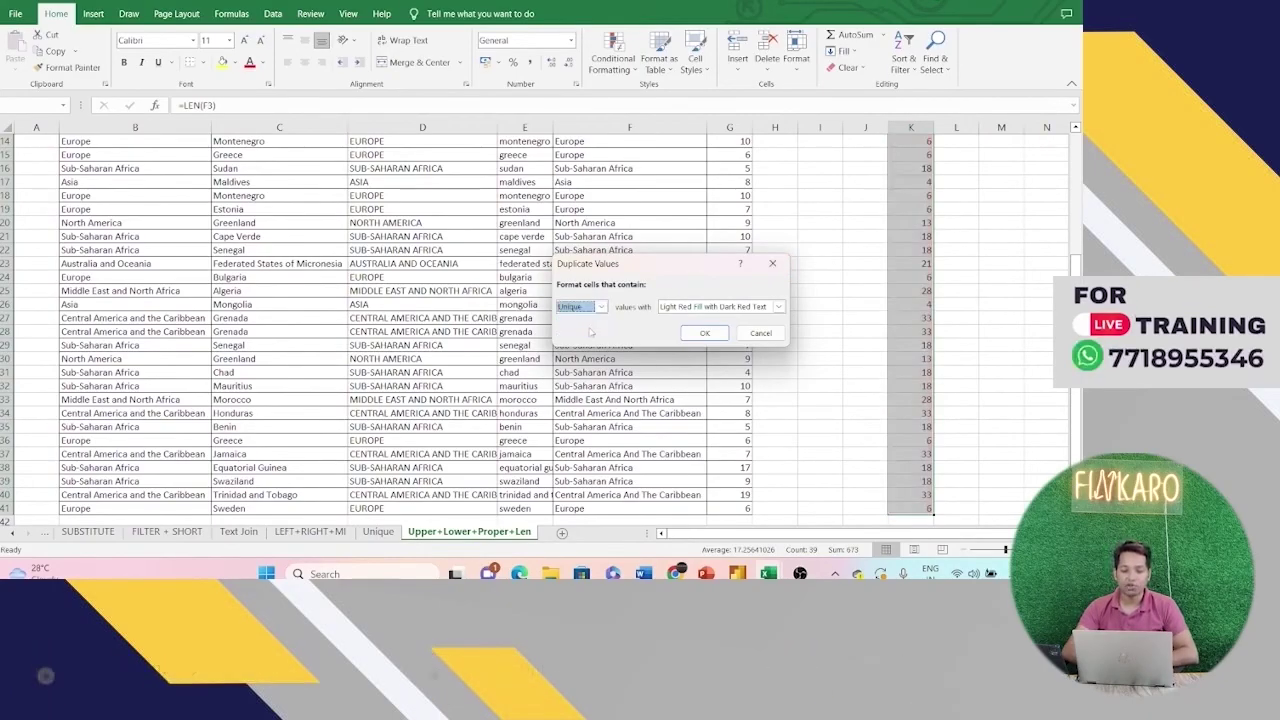
{"action": "left_click", "coordinate": [712, 335]}
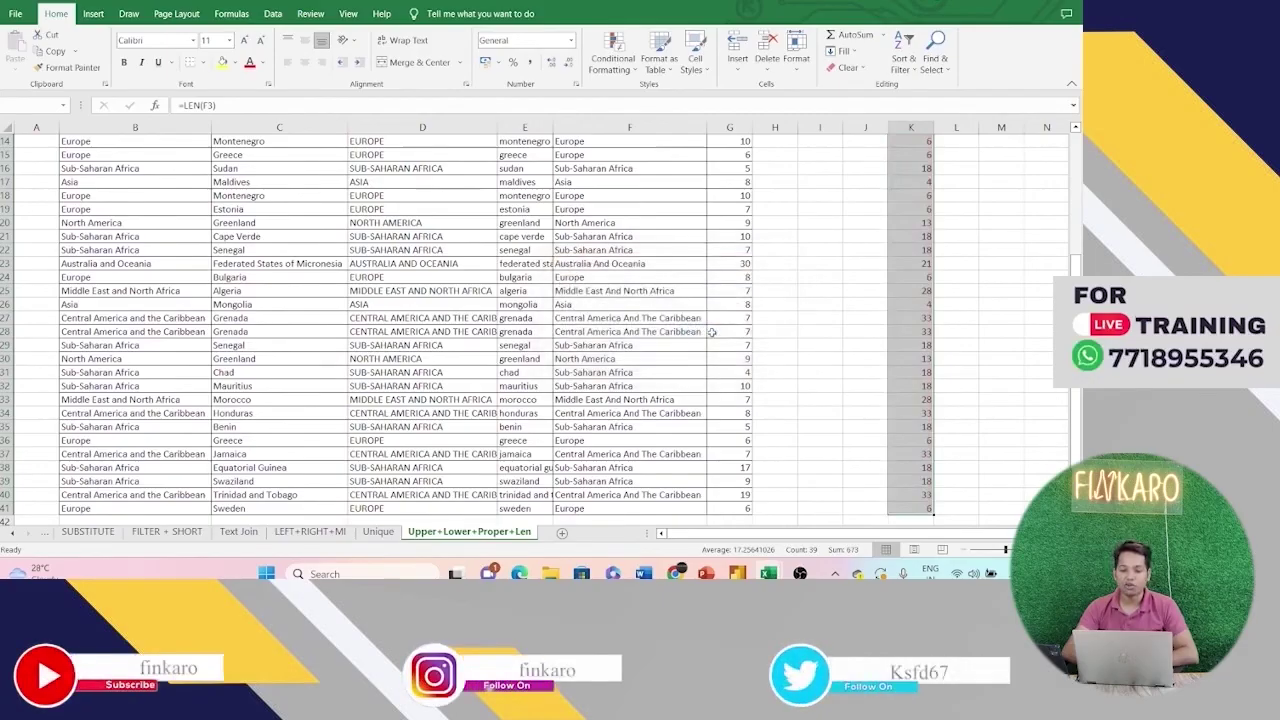
Step: Apply an arrow icon set to the lengths in K3:K41 and filter column K to the rows with green up arrows
{"action": "scroll", "coordinate": [879, 284], "scroll_direction": "up", "scroll_amount": 5}
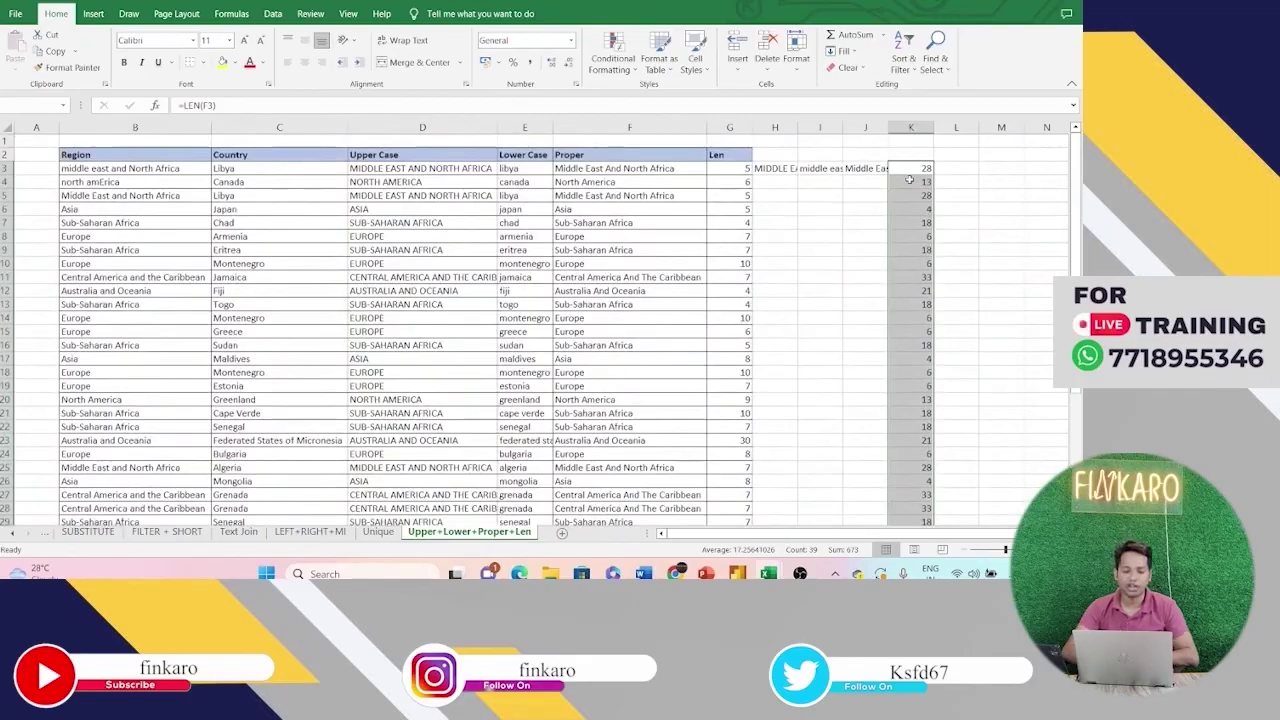
{"action": "left_click", "coordinate": [612, 55]}
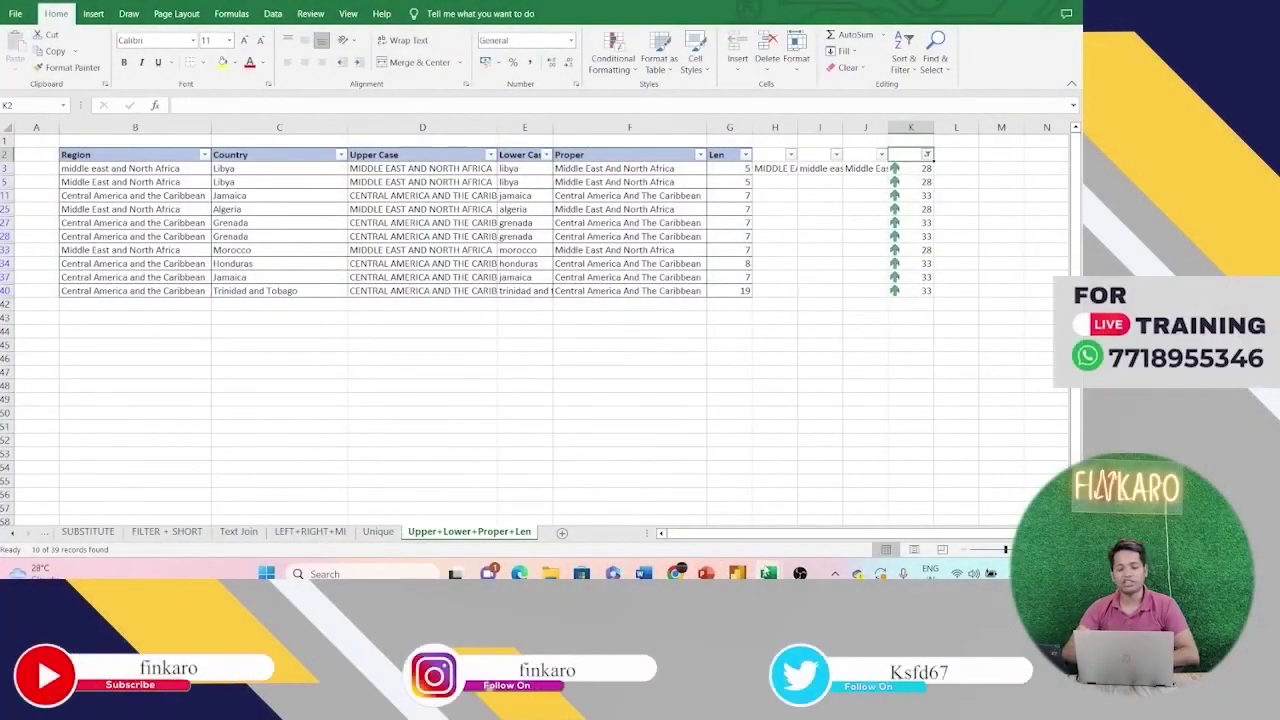
Step: Switch to the Excel Beginner Level workbook
{"action": "left_click", "coordinate": [768, 573]}
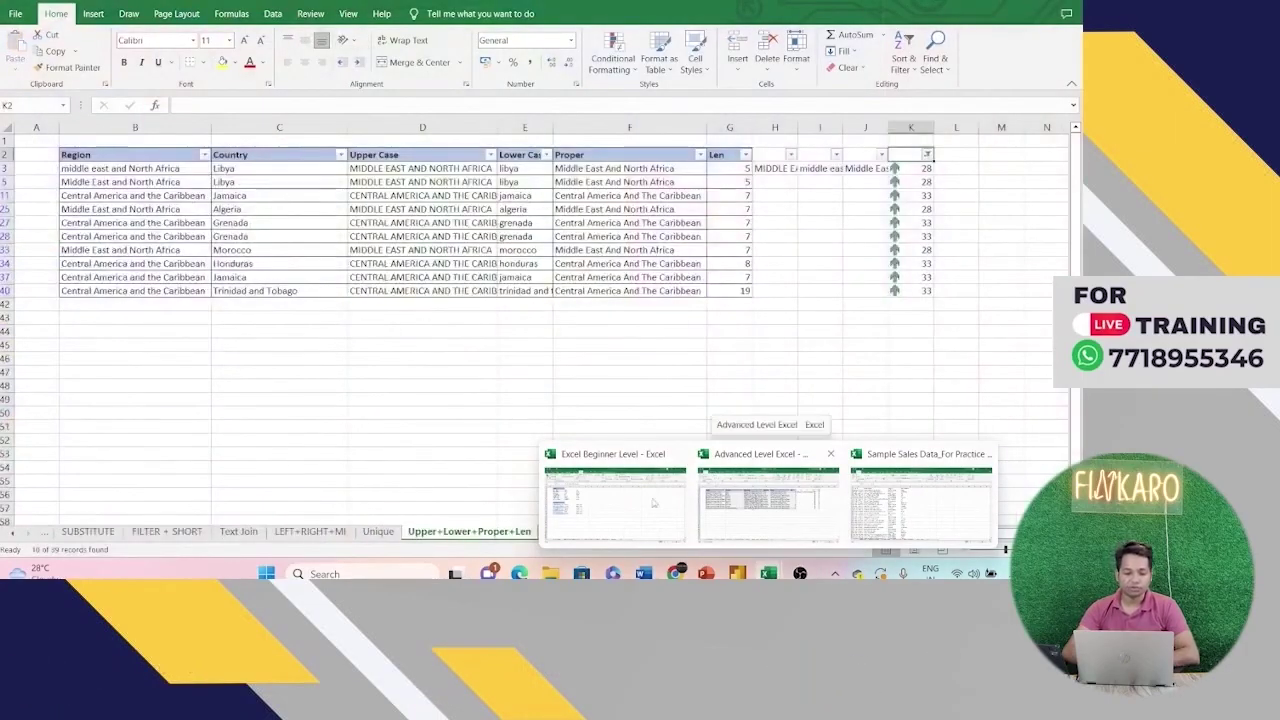
{"action": "left_click", "coordinate": [622, 503]}
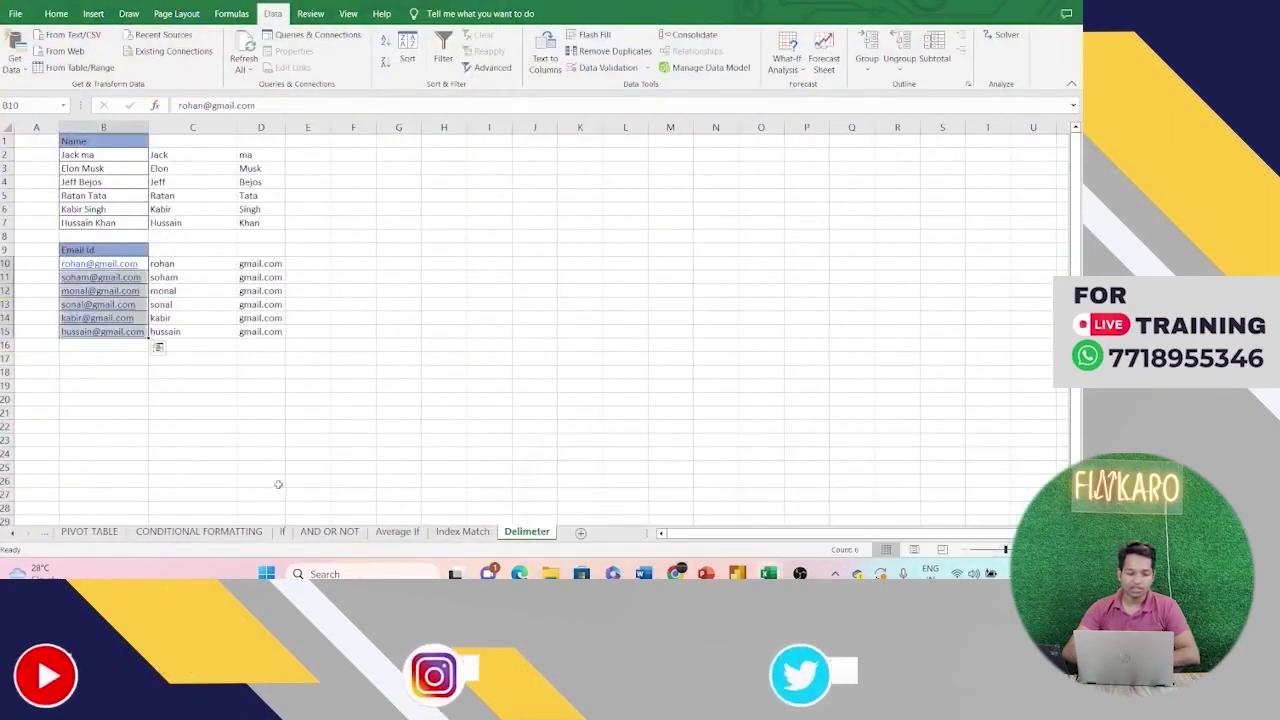
Step: Create a PivotTable on a new worksheet from the sales data in A1:Q101 of the PIVOT TABLE sheet
{"action": "left_click", "coordinate": [100, 532]}
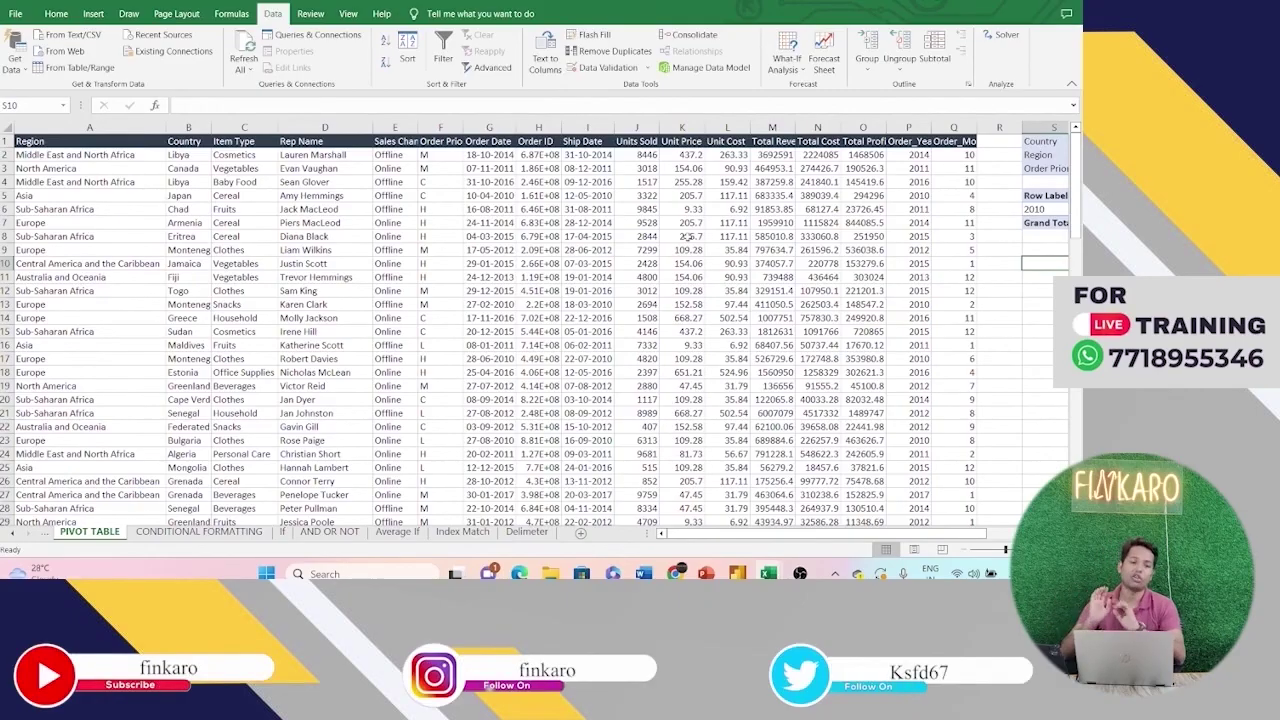
{"action": "left_click", "coordinate": [64, 141]}
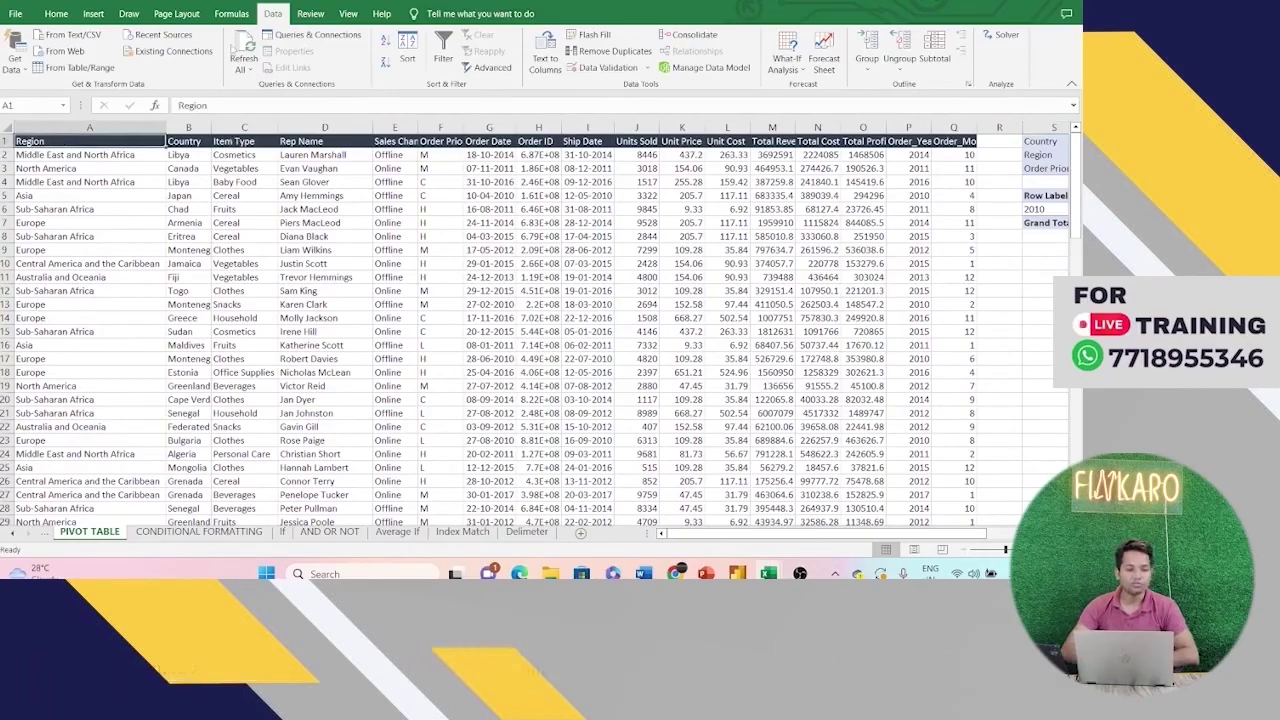
{"action": "left_click", "coordinate": [93, 13]}
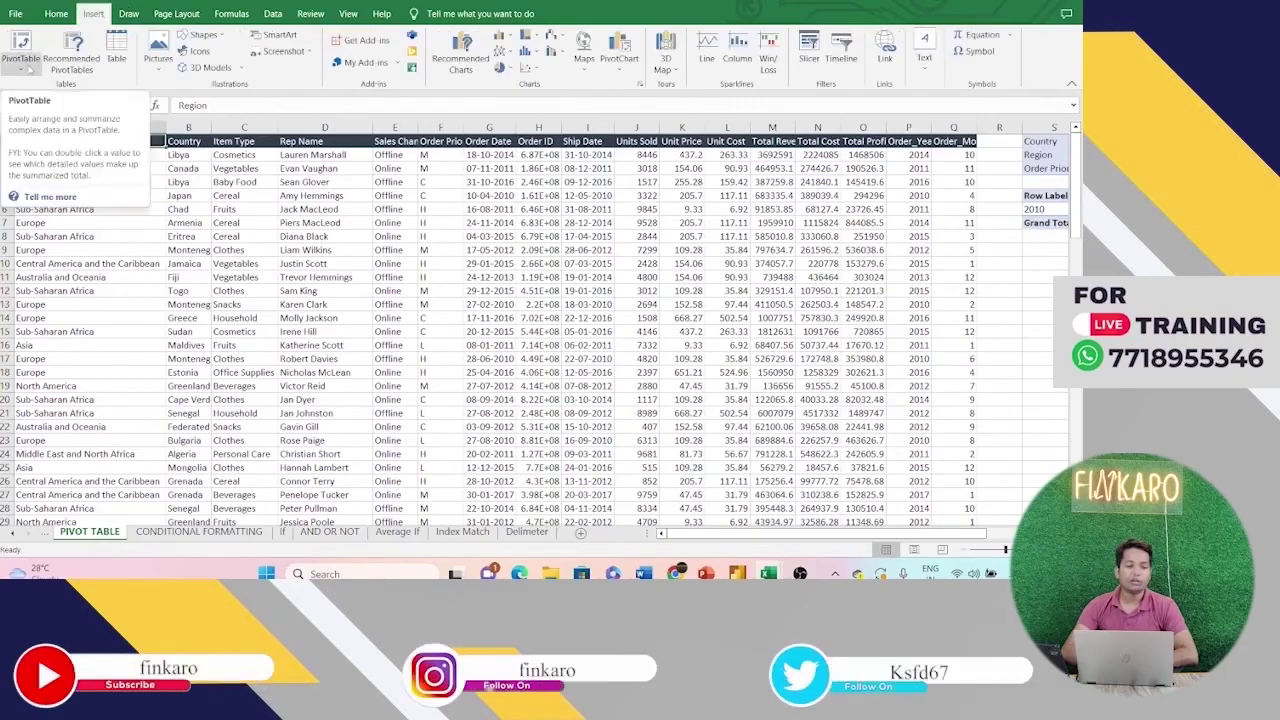
{"action": "left_click", "coordinate": [22, 60]}
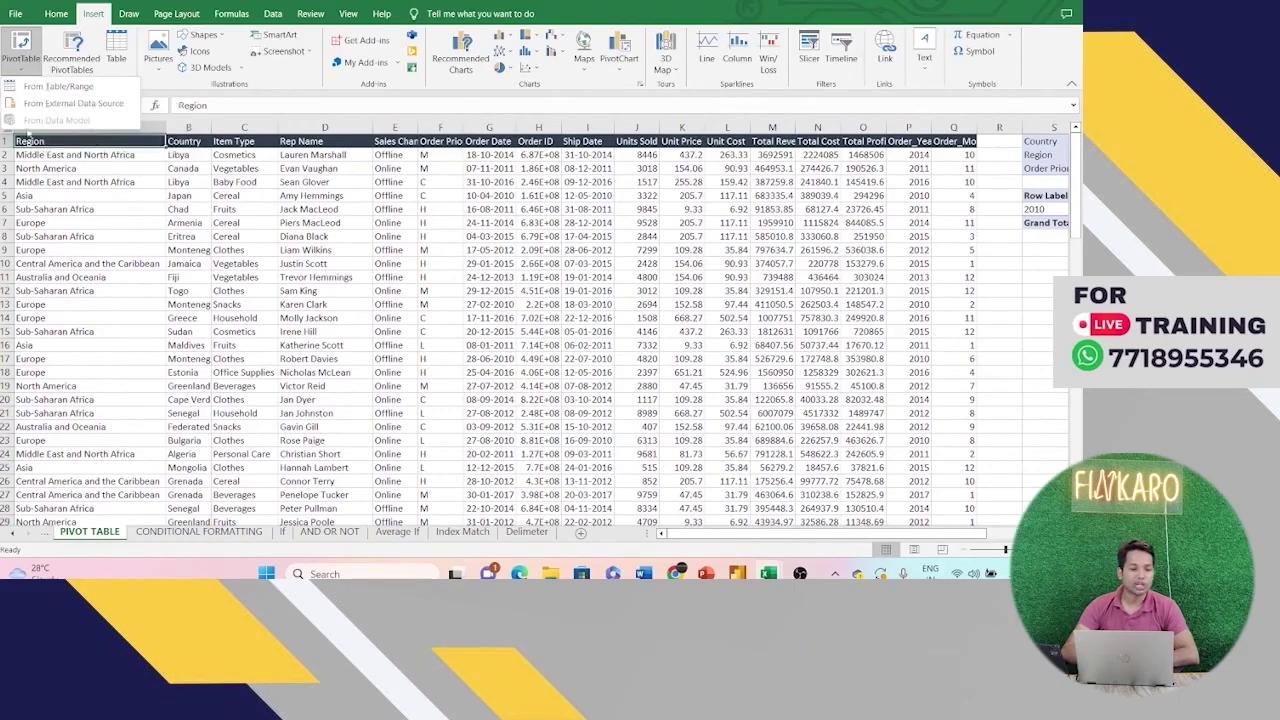
{"action": "left_click", "coordinate": [60, 87]}
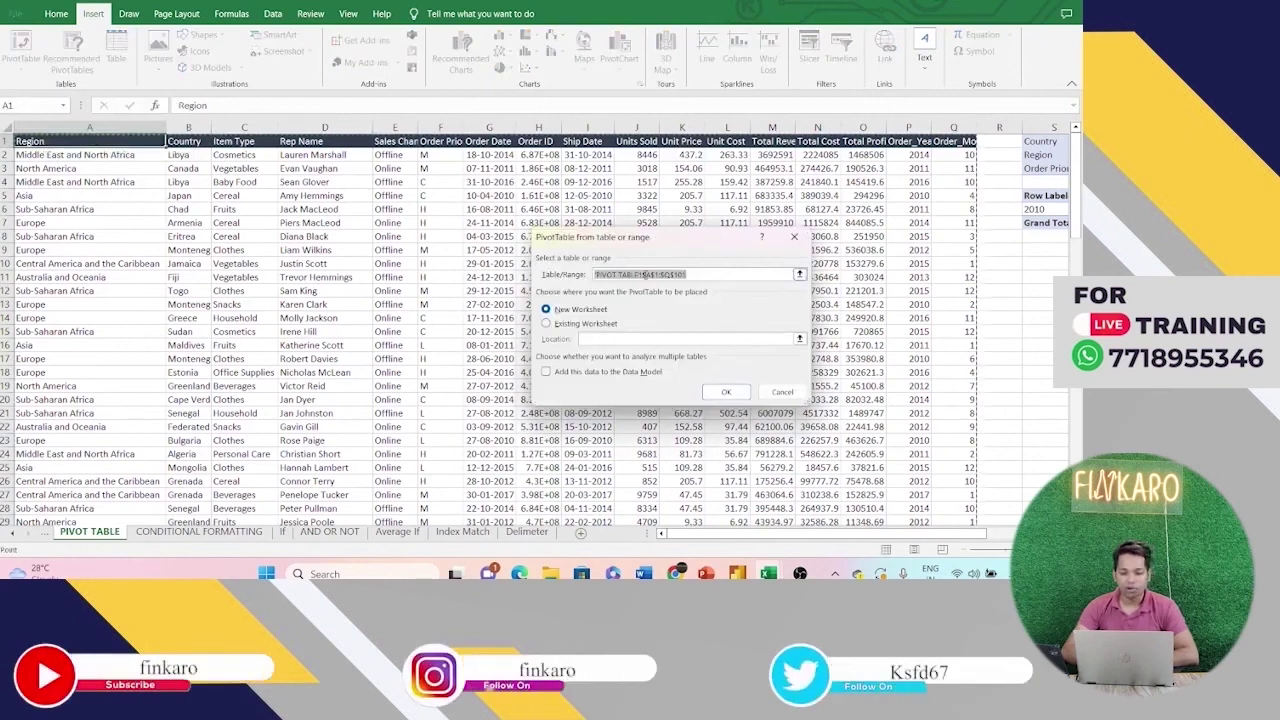
{"action": "left_click", "coordinate": [125, 137]}
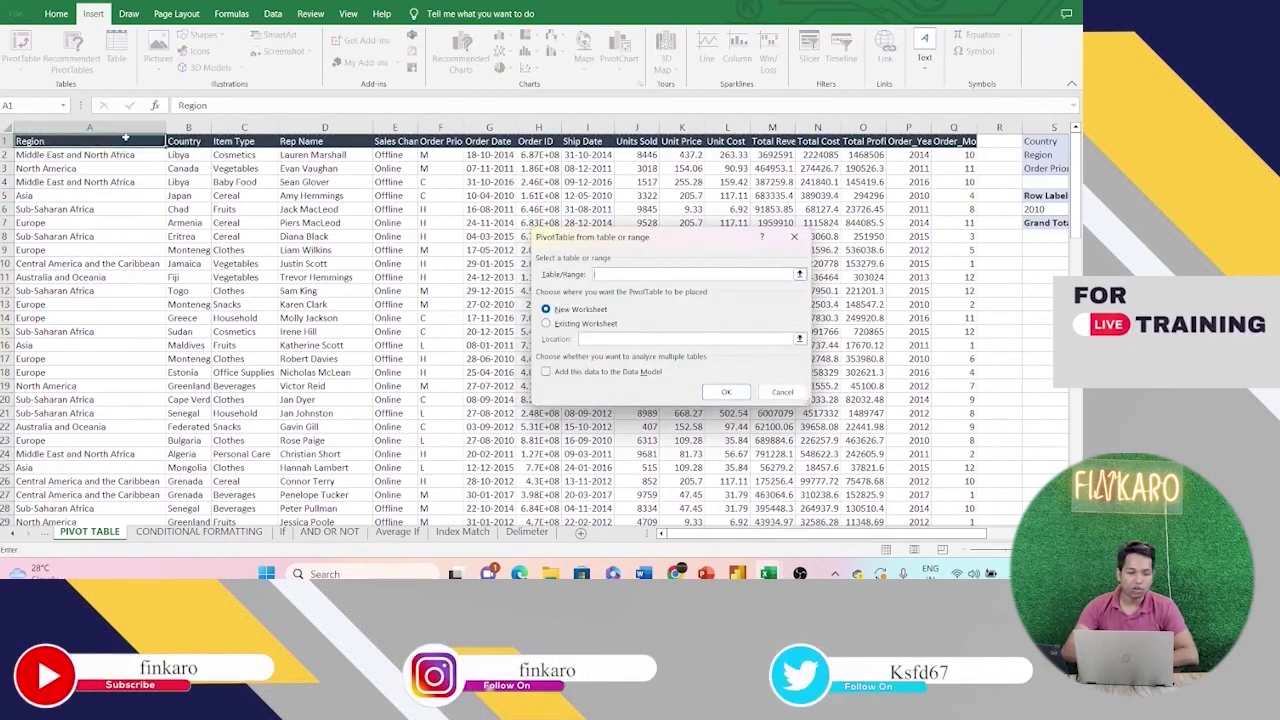
{"action": "key", "text": "ctrl+shift+Down"}
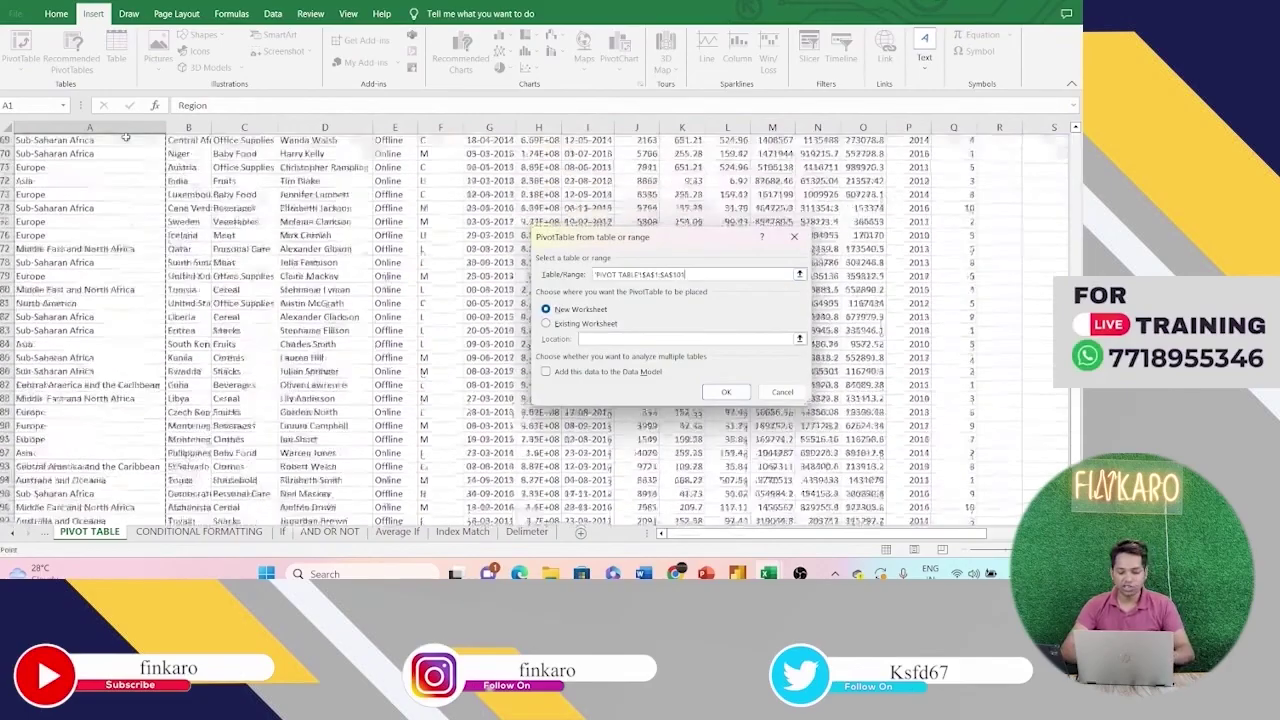
{"action": "key", "text": "ctrl+shift+Right"}
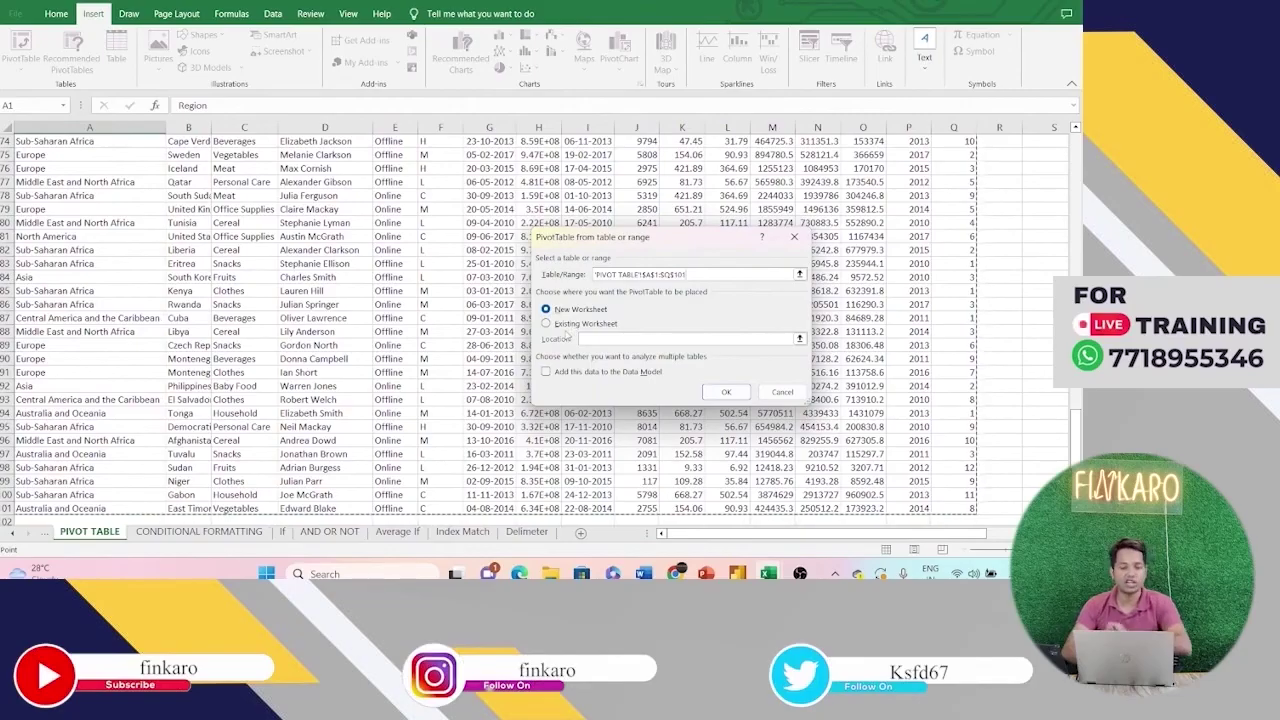
{"action": "left_click", "coordinate": [722, 391]}
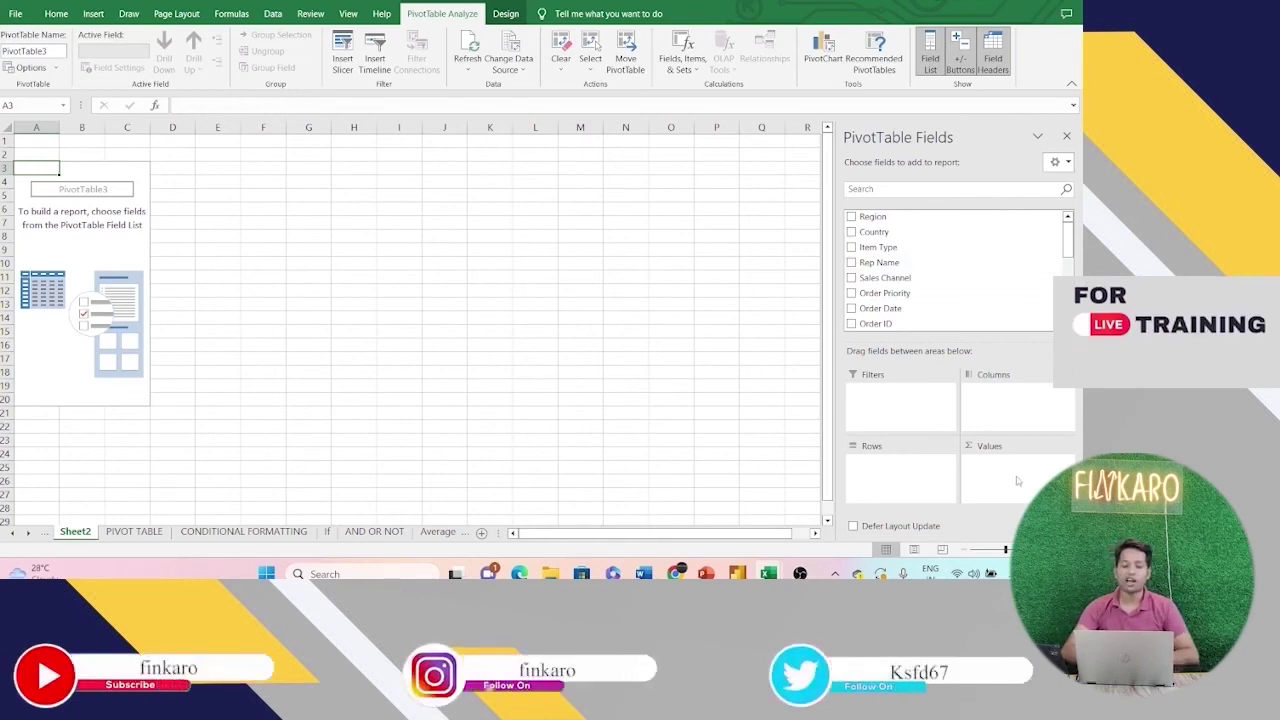
Step: Add the Region field to the new PivotTable as a report filter
{"action": "left_click_drag", "start_coordinate": [877, 219], "coordinate": [892, 412]}
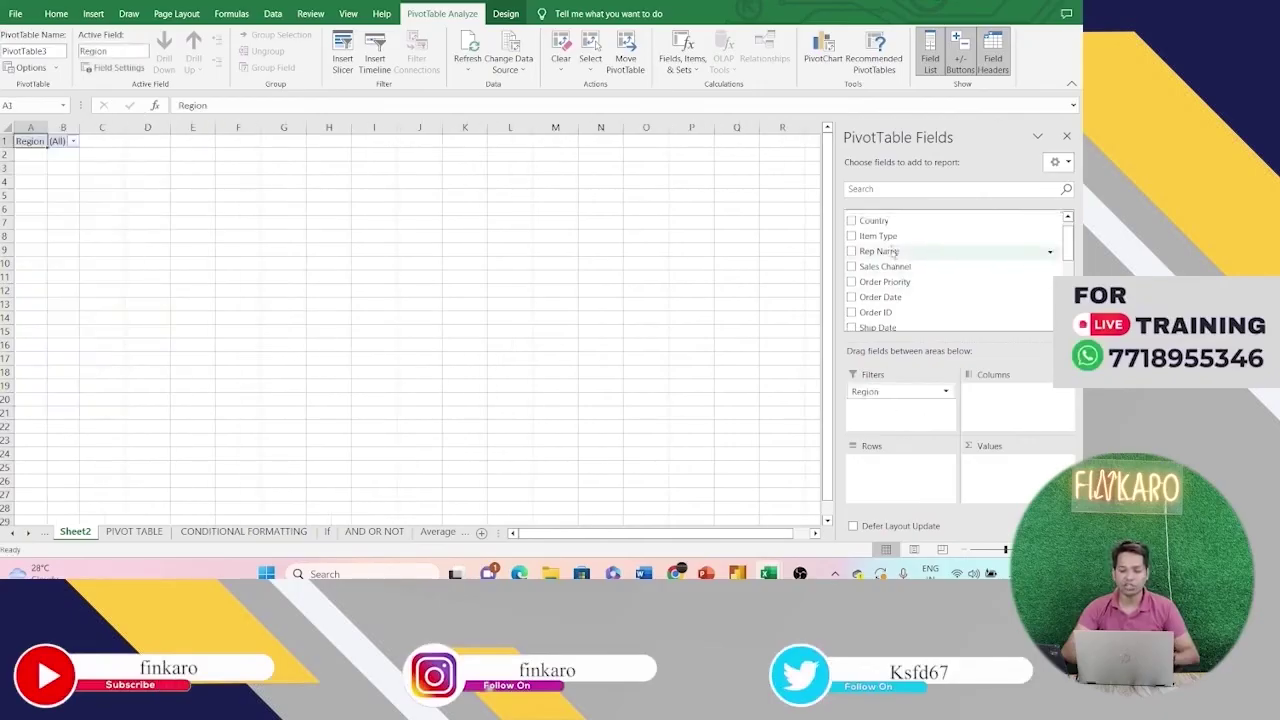